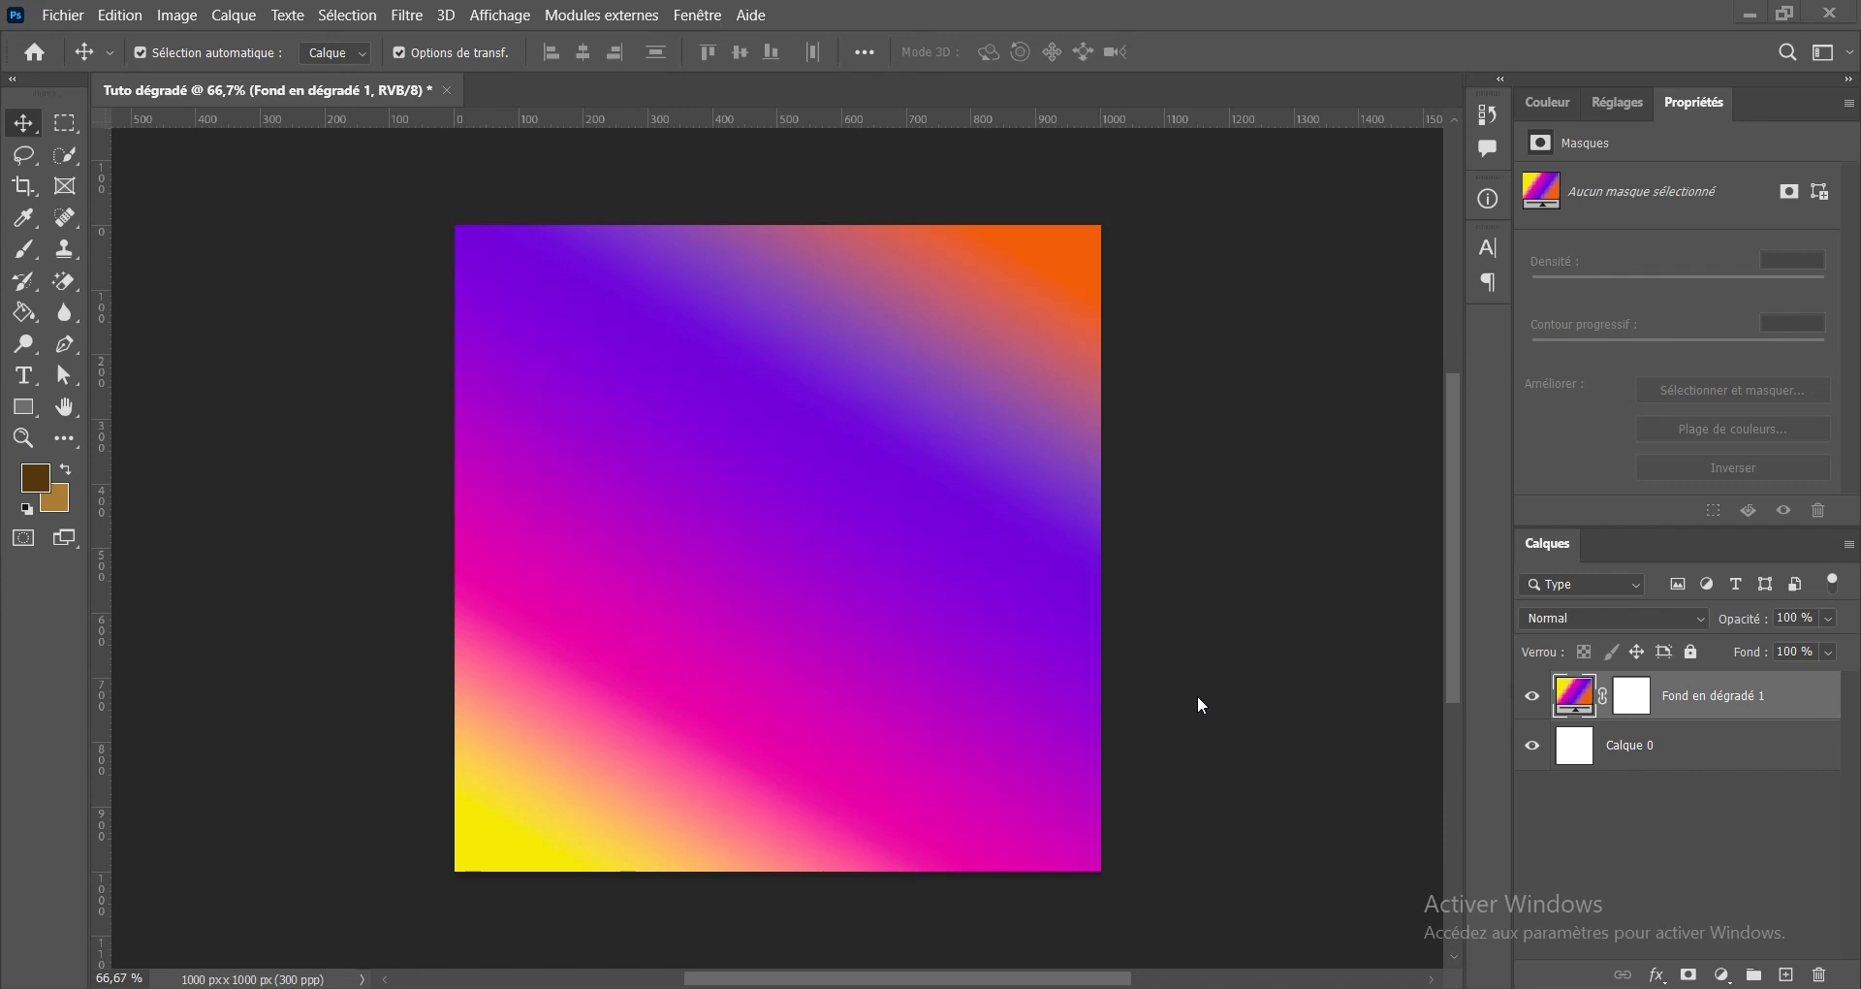
# Check the canvas with the existing gradient fill layer Fond en dégradé 1 hidden and shown, and delete that layer
pyautogui.click(1533, 696)
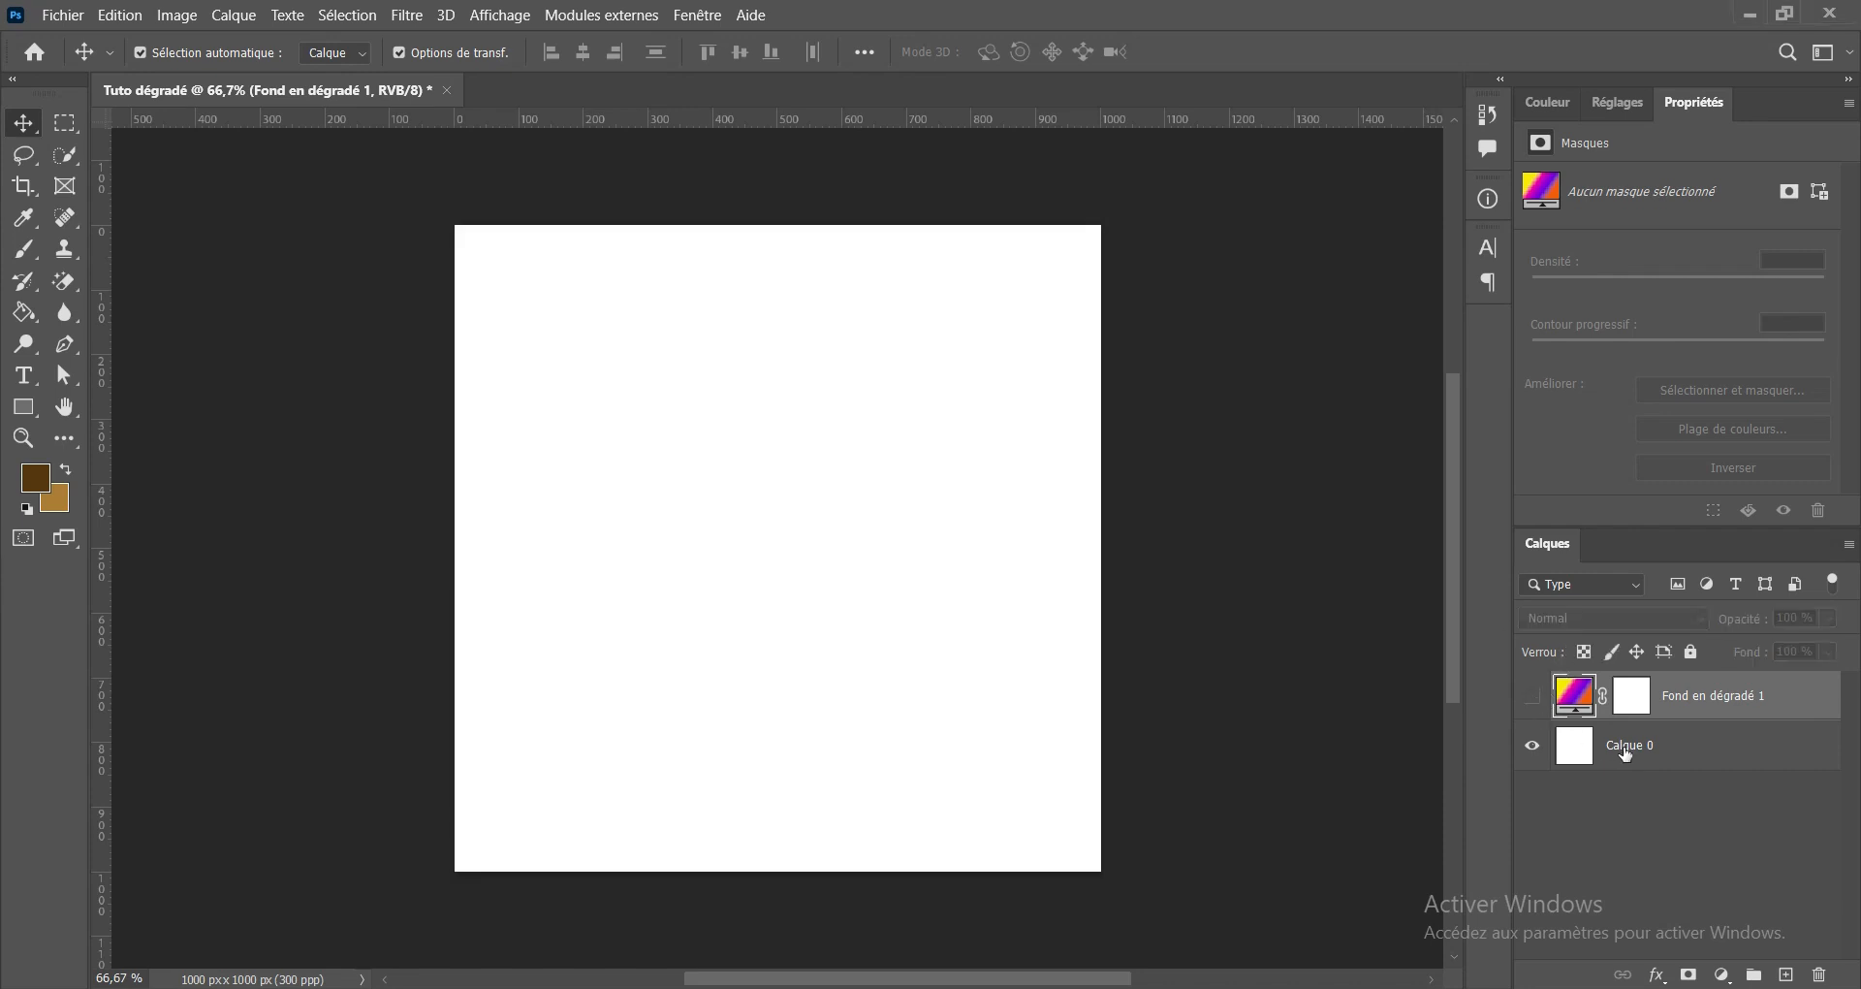
pyautogui.click(1628, 755)
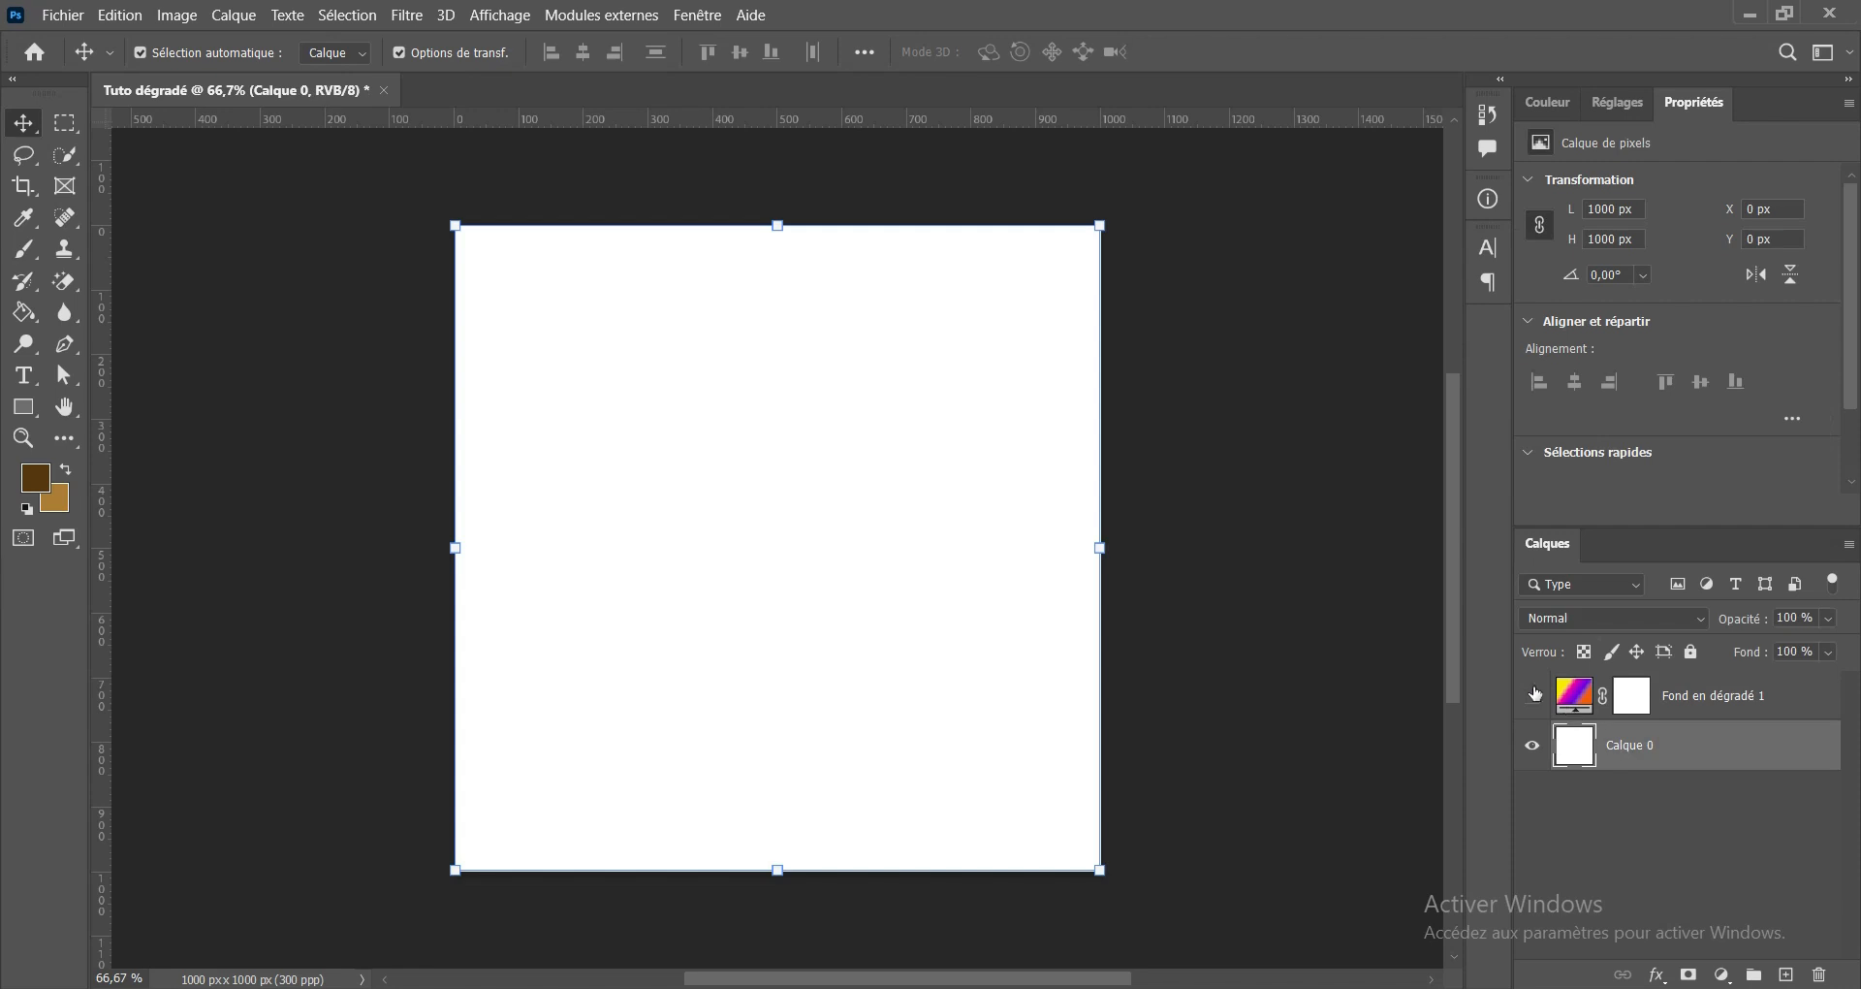
pyautogui.click(1533, 696)
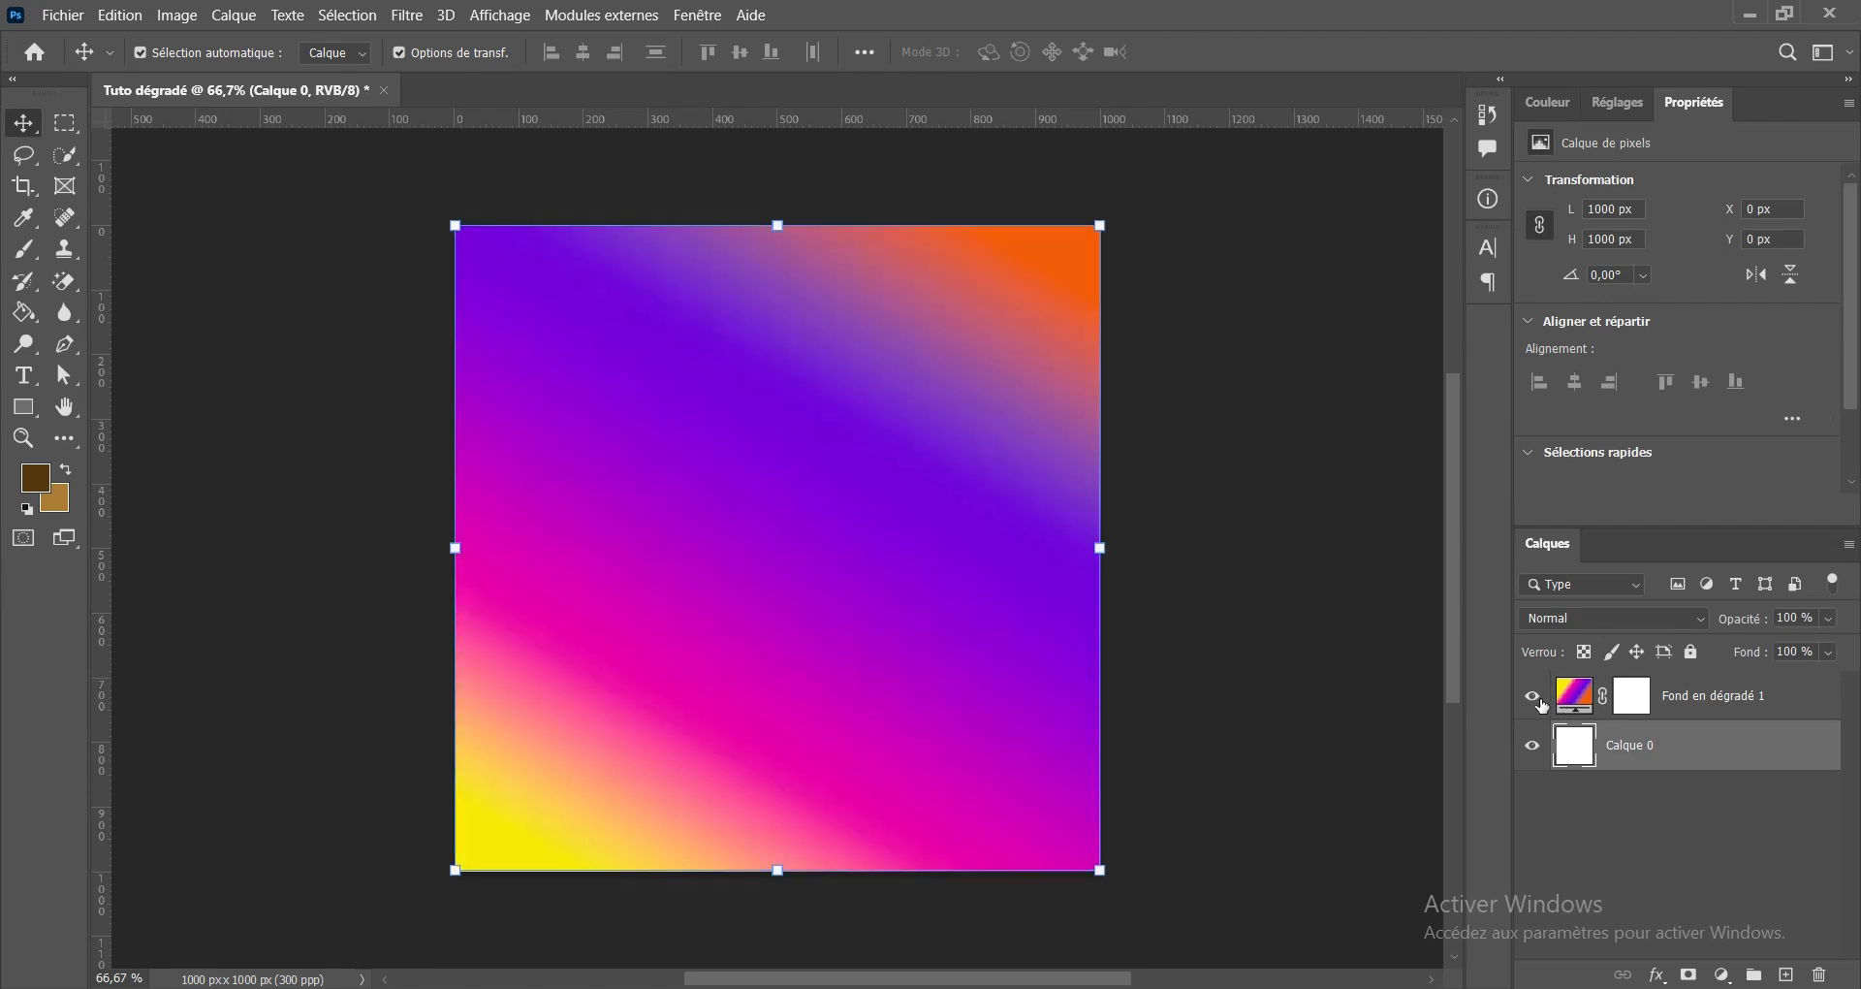
pyautogui.click(1303, 647)
pyautogui.click(1717, 701)
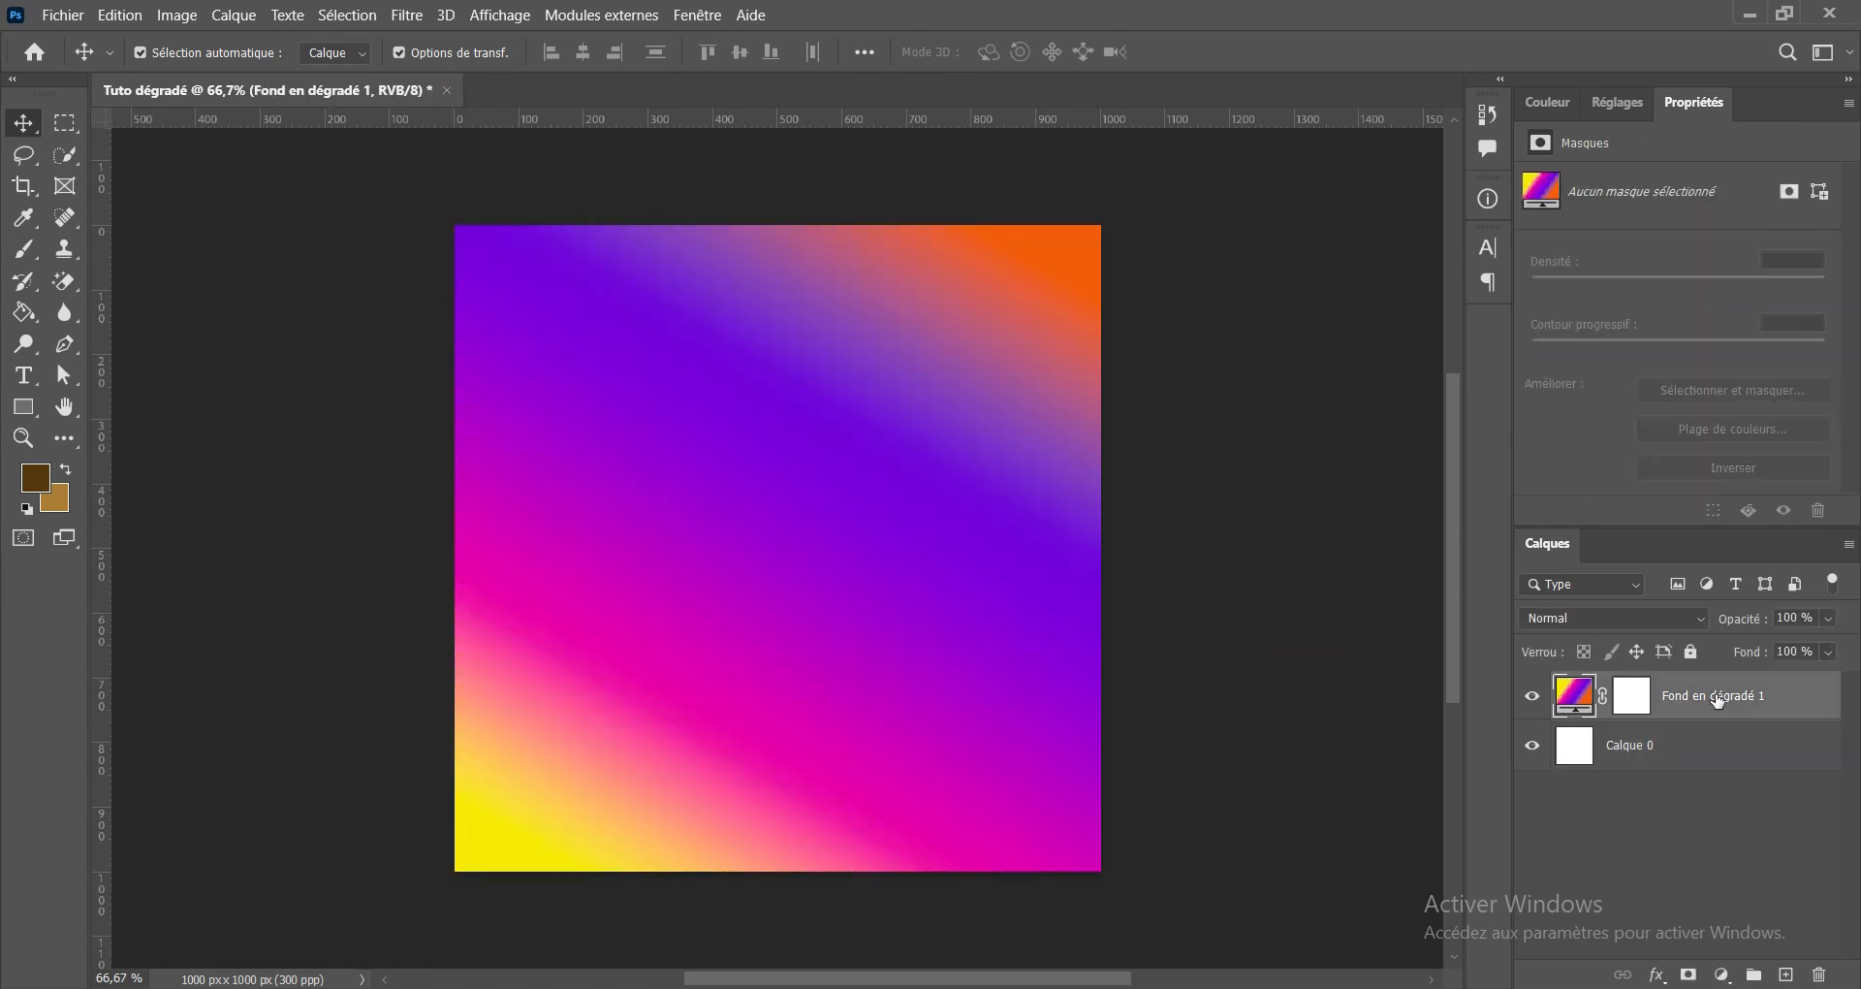
pyautogui.press('Delete')
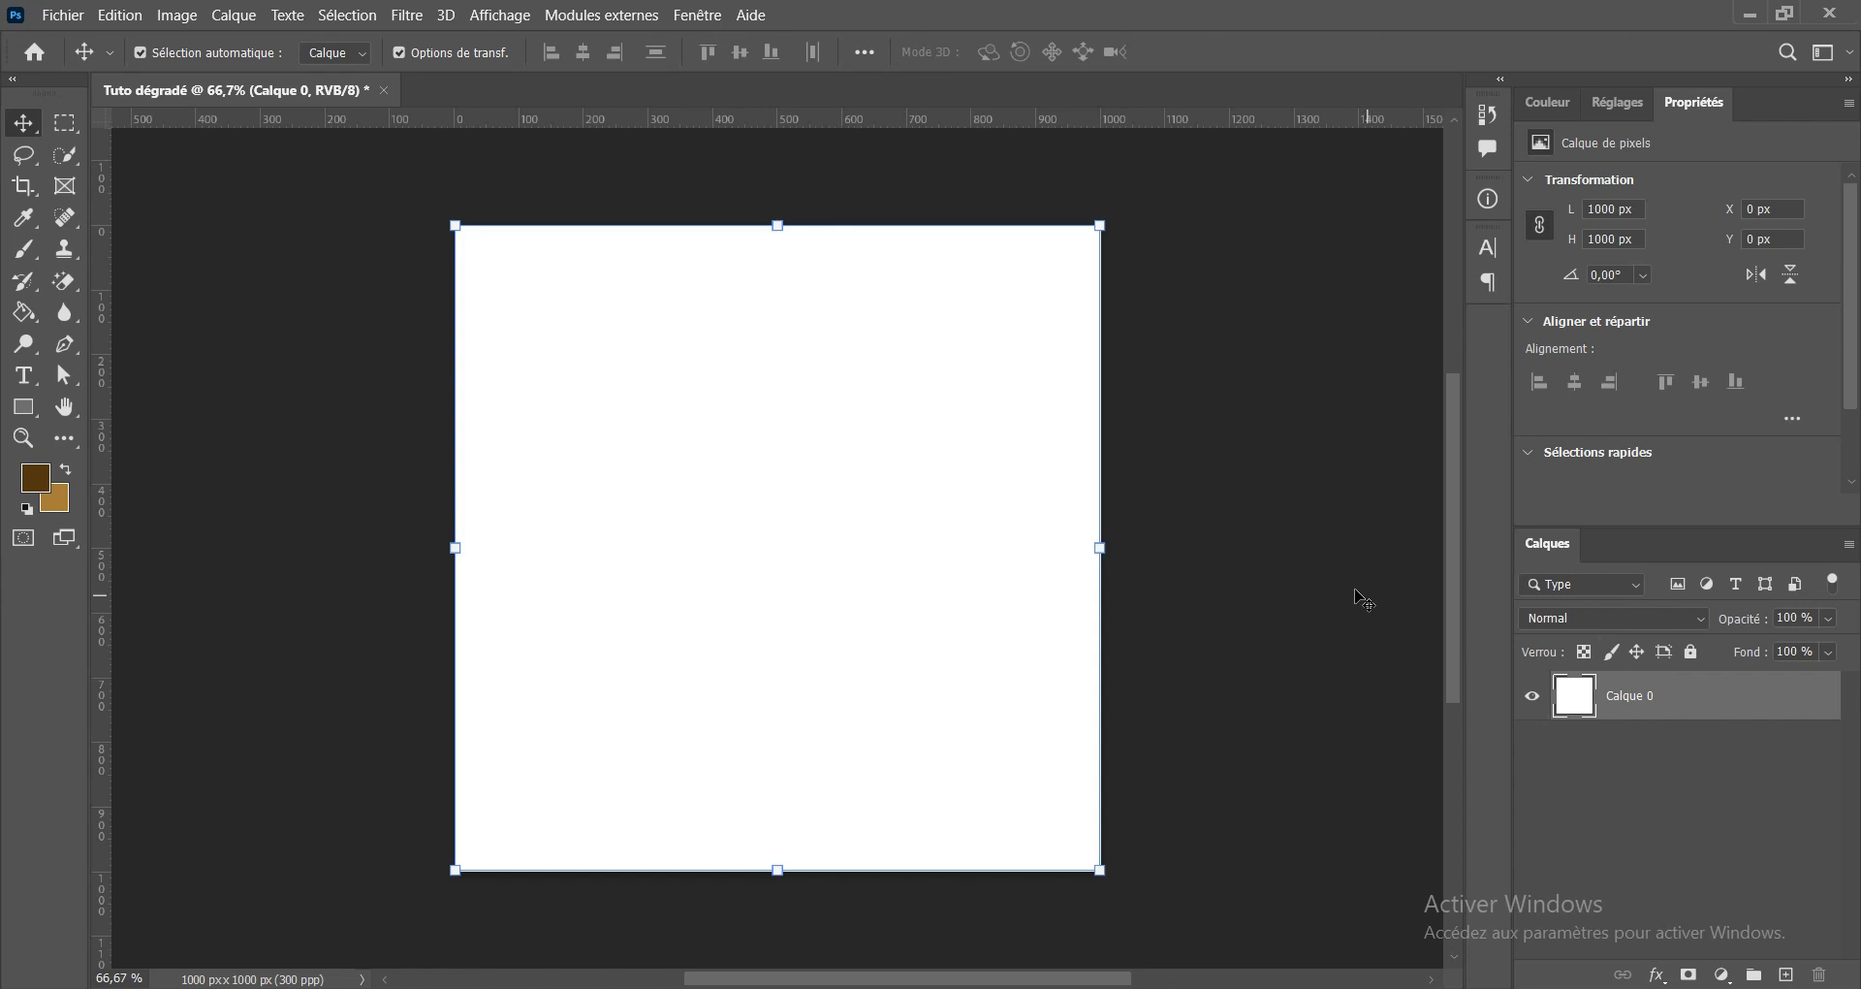
# Start a new document from the home screen with a size of 1000 x 1000 pixels and a resolution of 300 pixels per inch
pyautogui.click(35, 52)
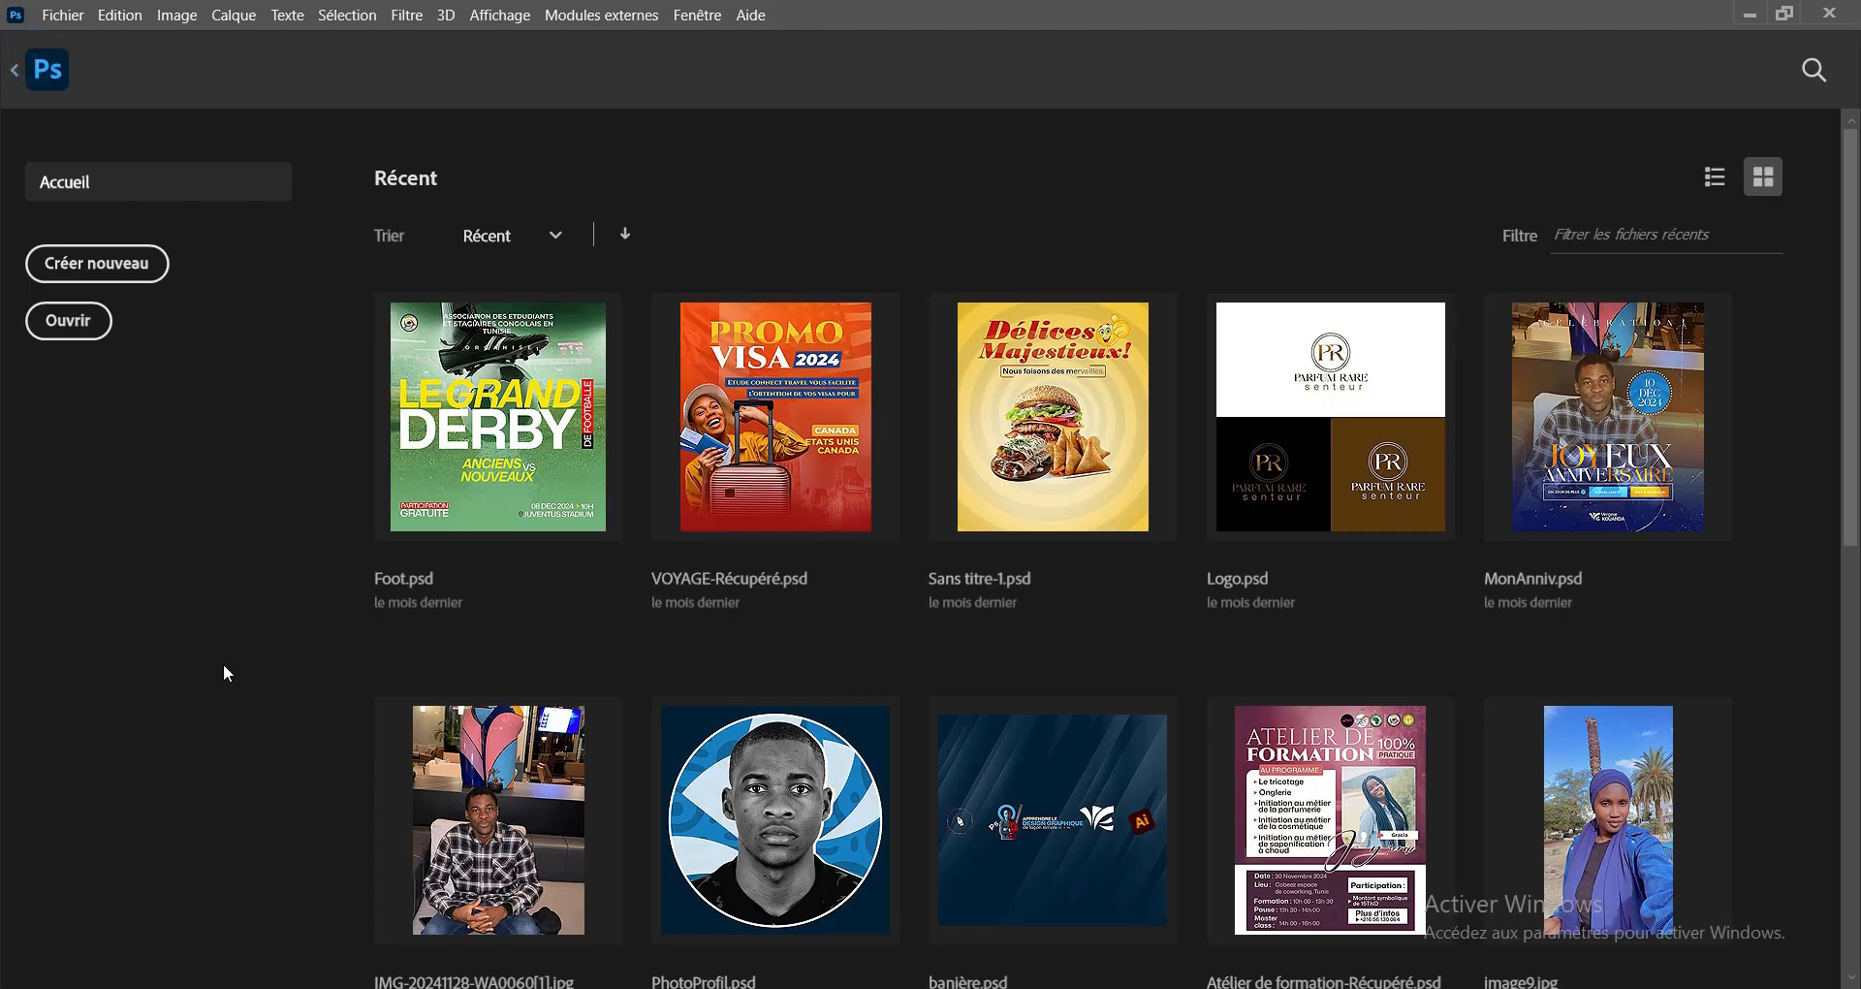
pyautogui.scroll(-5, 610, 423)
pyautogui.scroll(5, 610, 424)
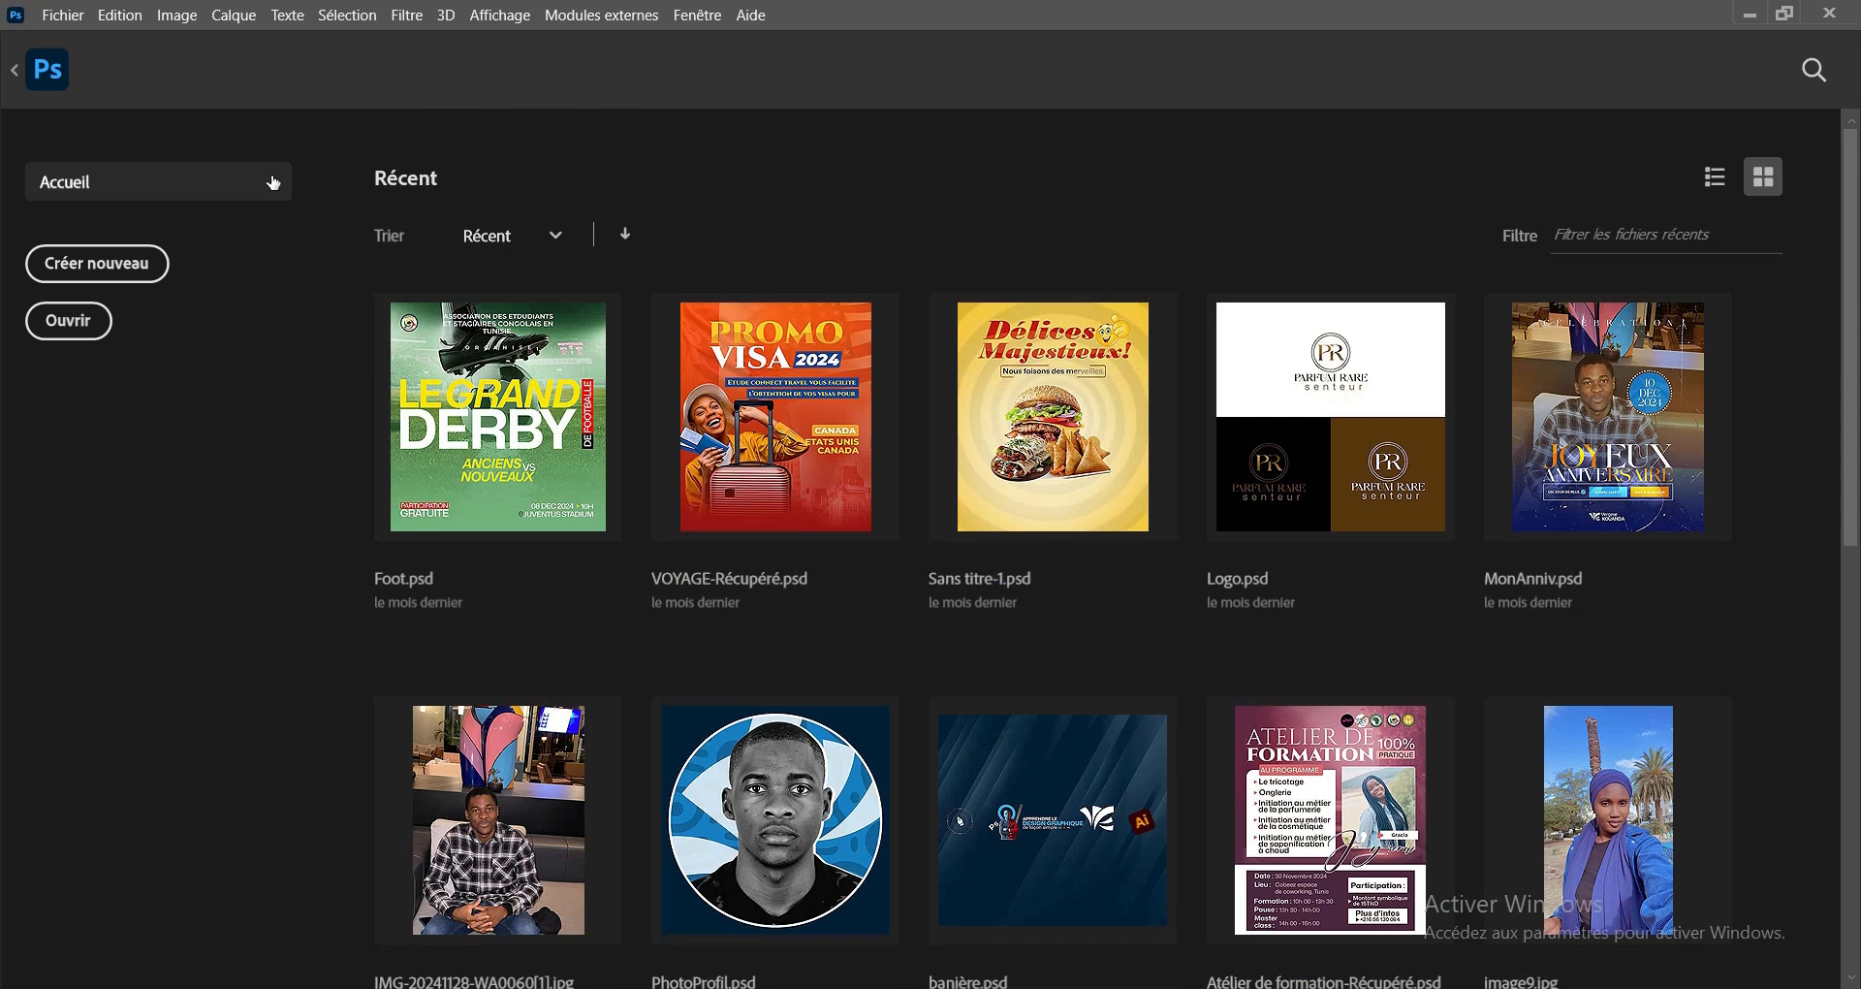
pyautogui.click(90, 280)
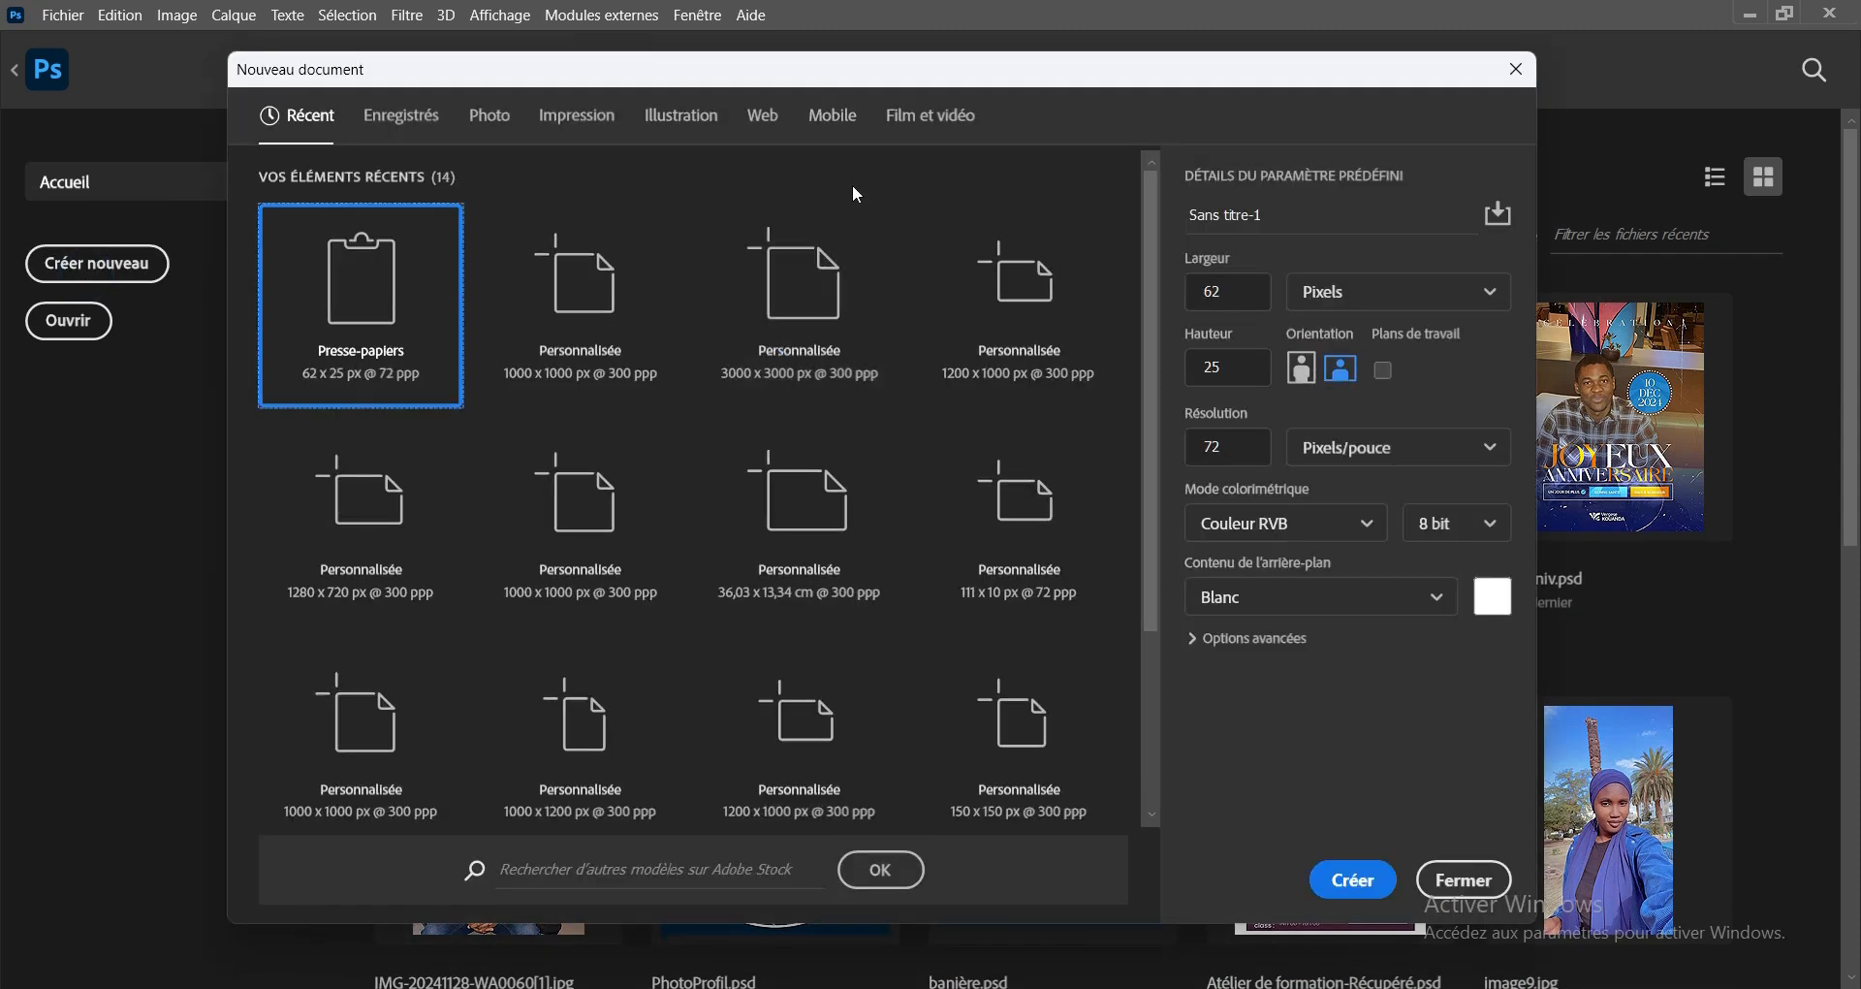
pyautogui.moveTo(897, 71); pyautogui.dragTo(1009, 81)
pyautogui.doubleClick(1332, 301)
pyautogui.write('1000')
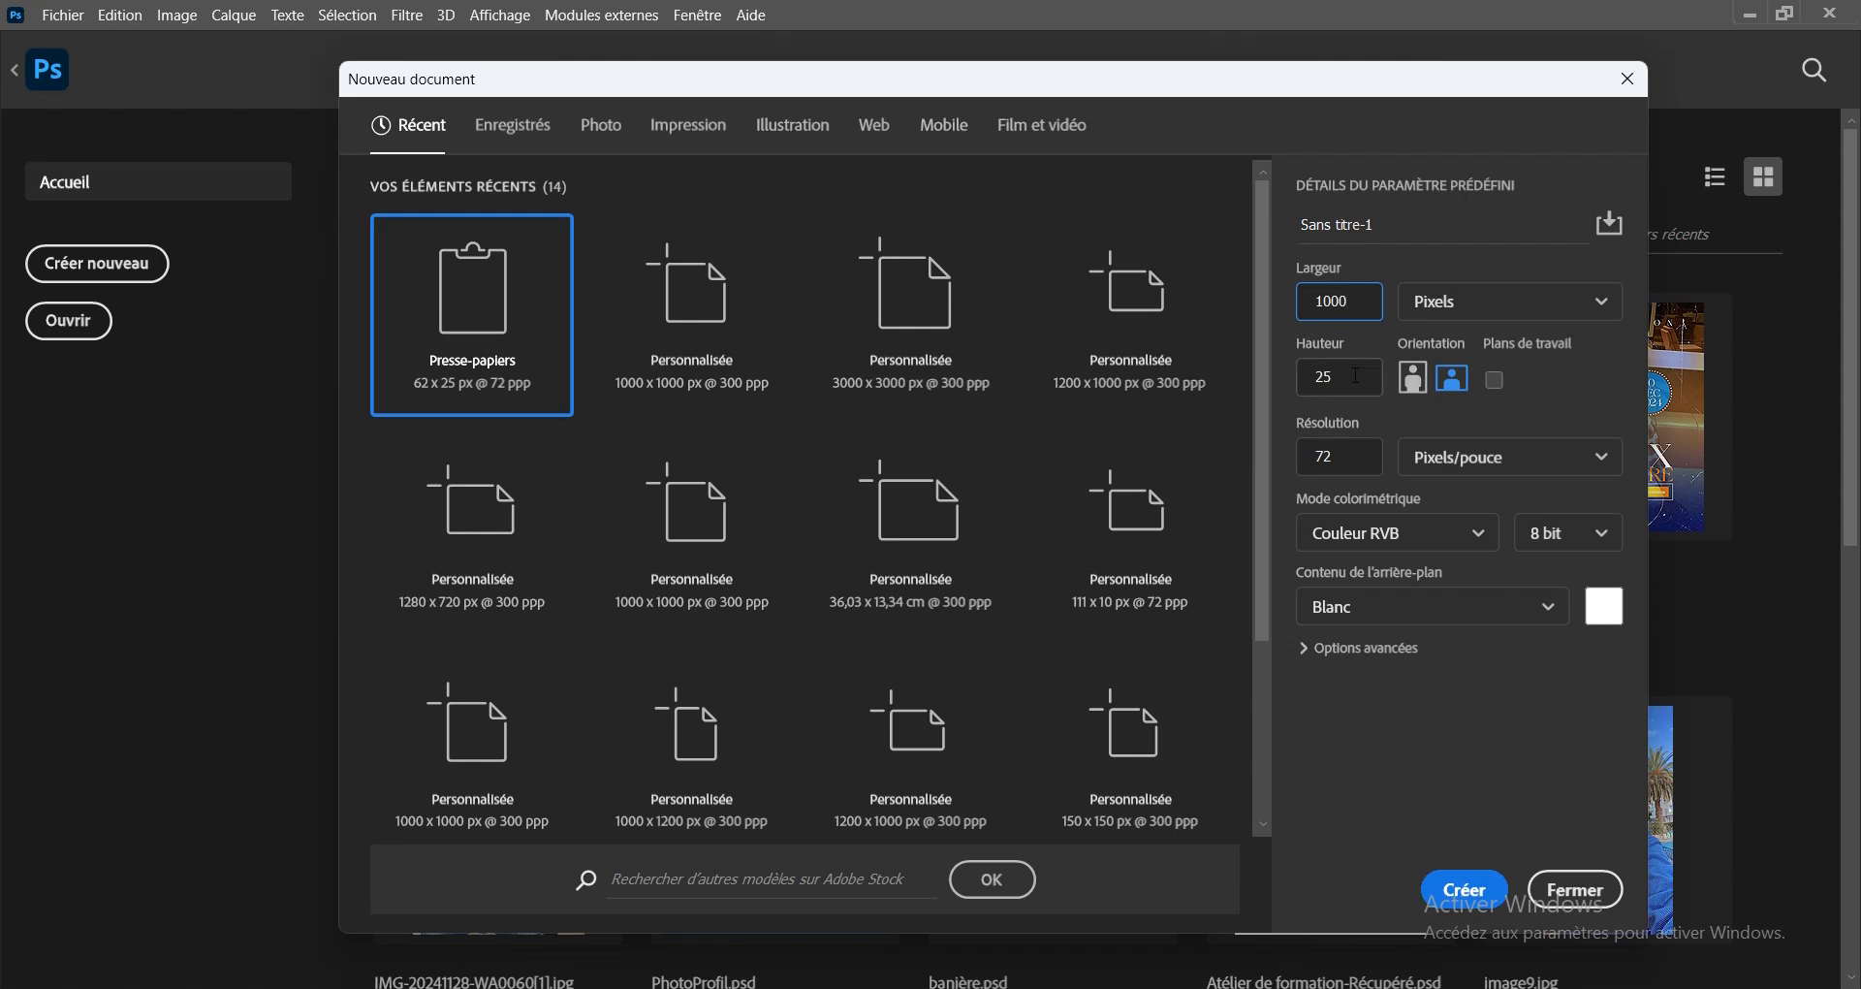
pyautogui.press('Tab')
pyautogui.write('100')
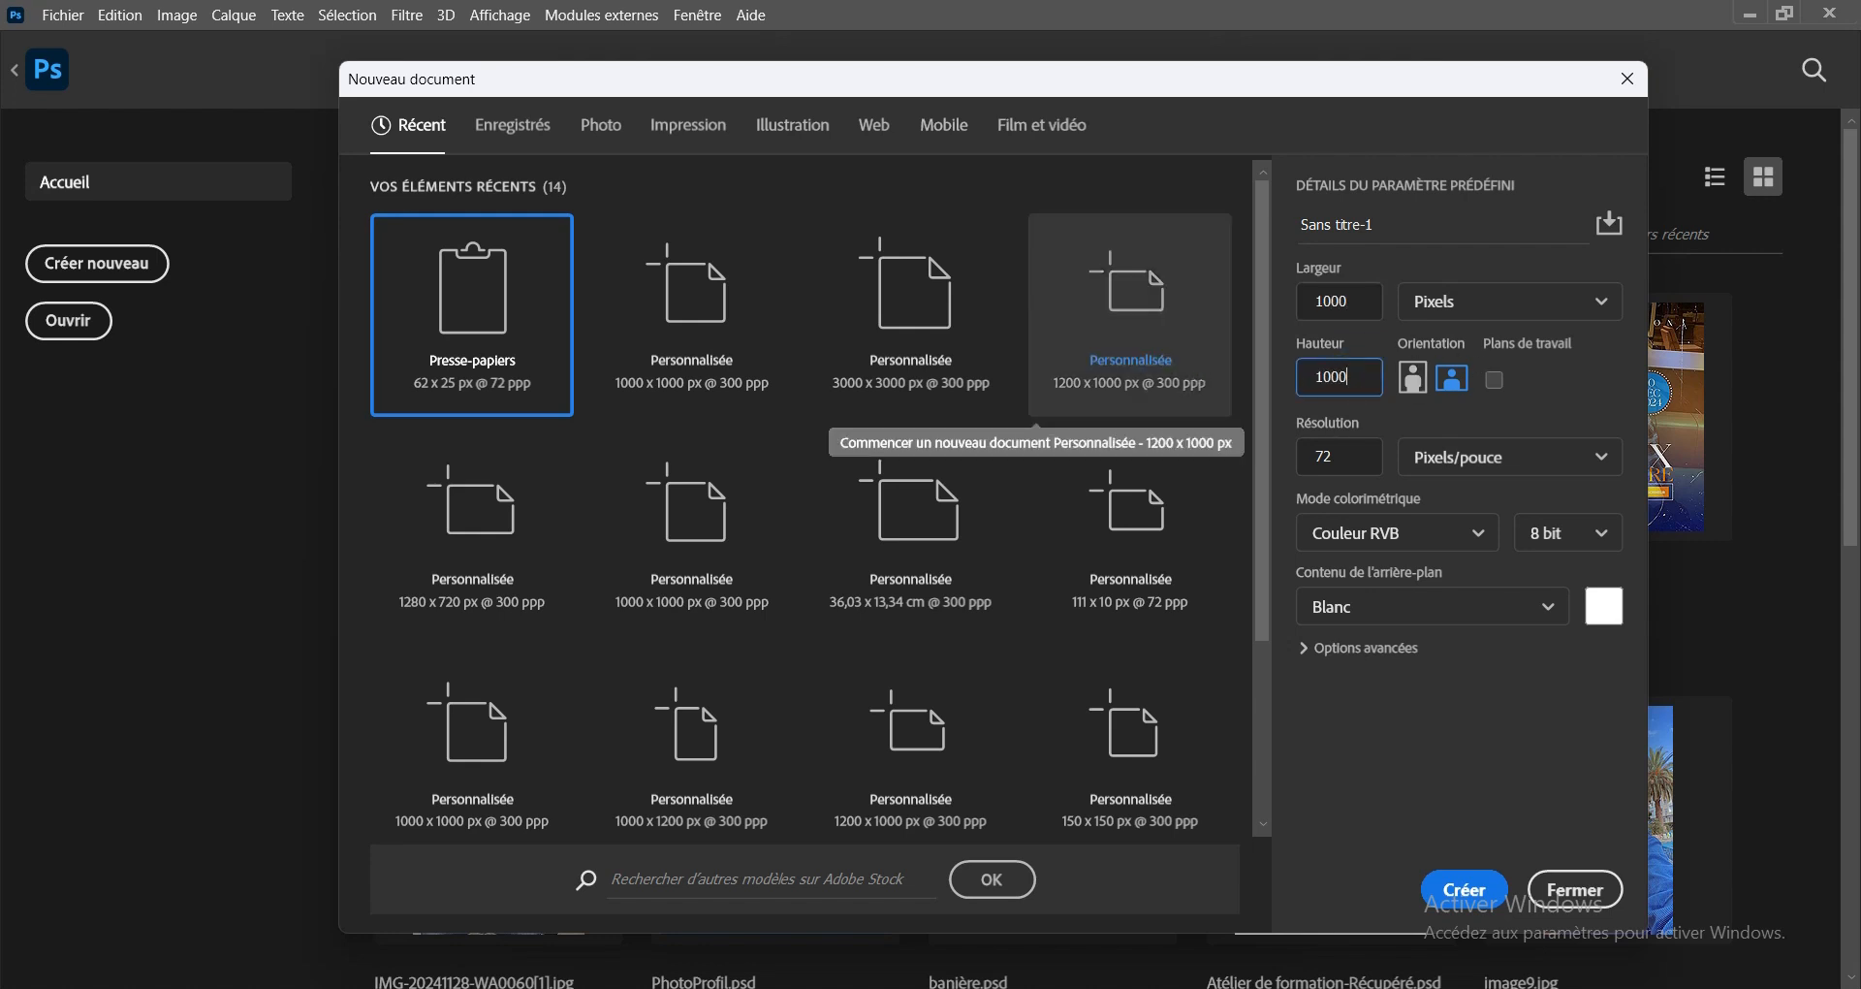
pyautogui.click(1339, 459)
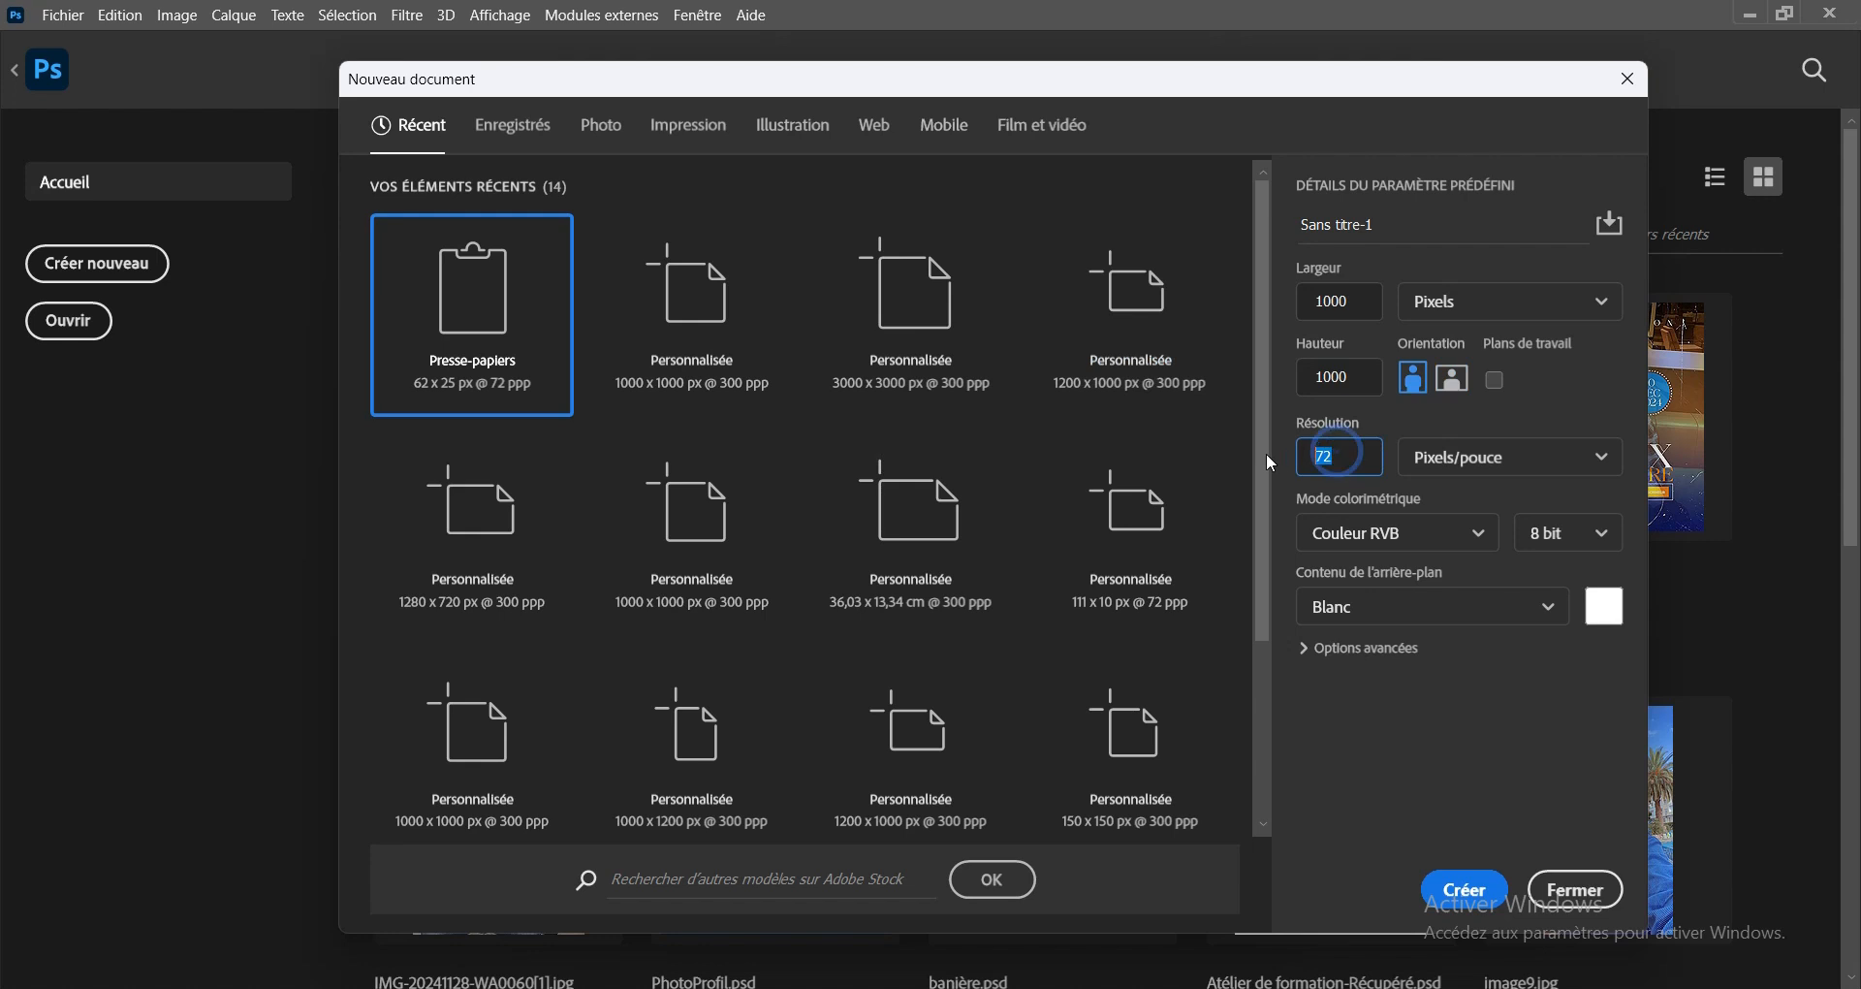
pyautogui.write('300')
# Name the new document "Tuto degradé" and create it
pyautogui.click(1389, 225)
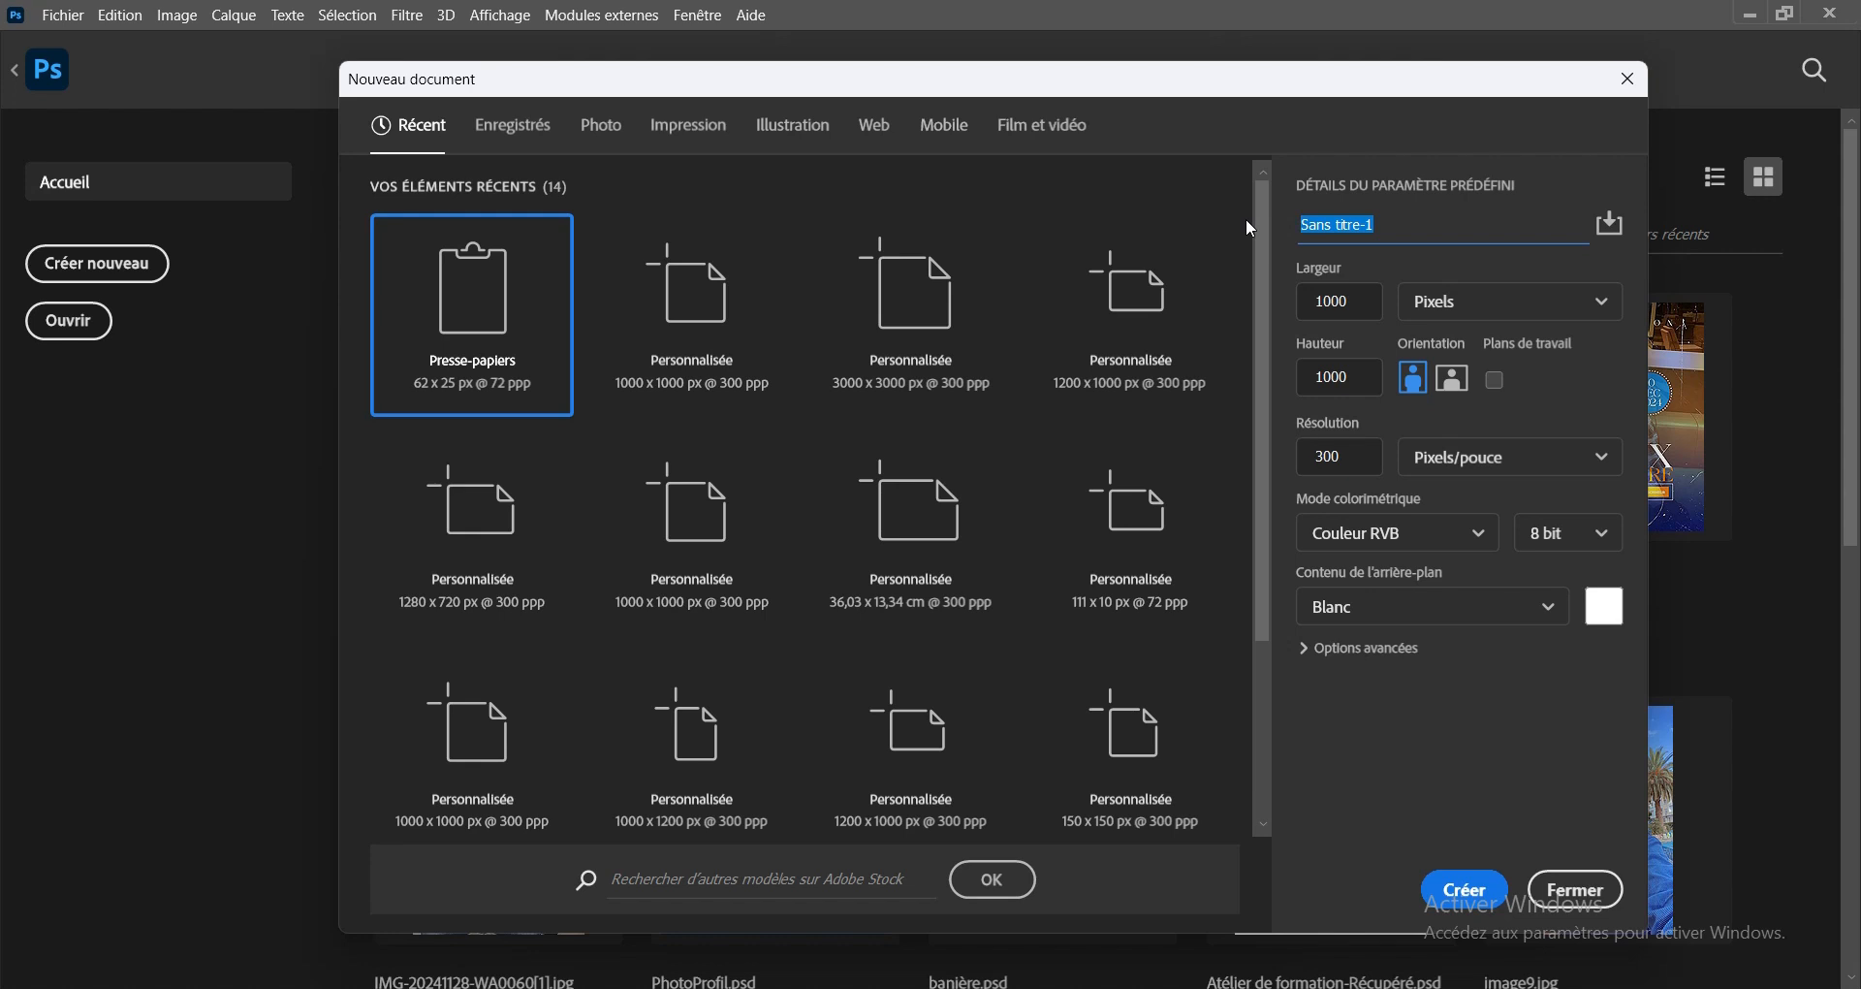
pyautogui.write('Tu')
pyautogui.write('to degradé')
pyautogui.moveTo(1451, 89); pyautogui.dragTo(1420, 78)
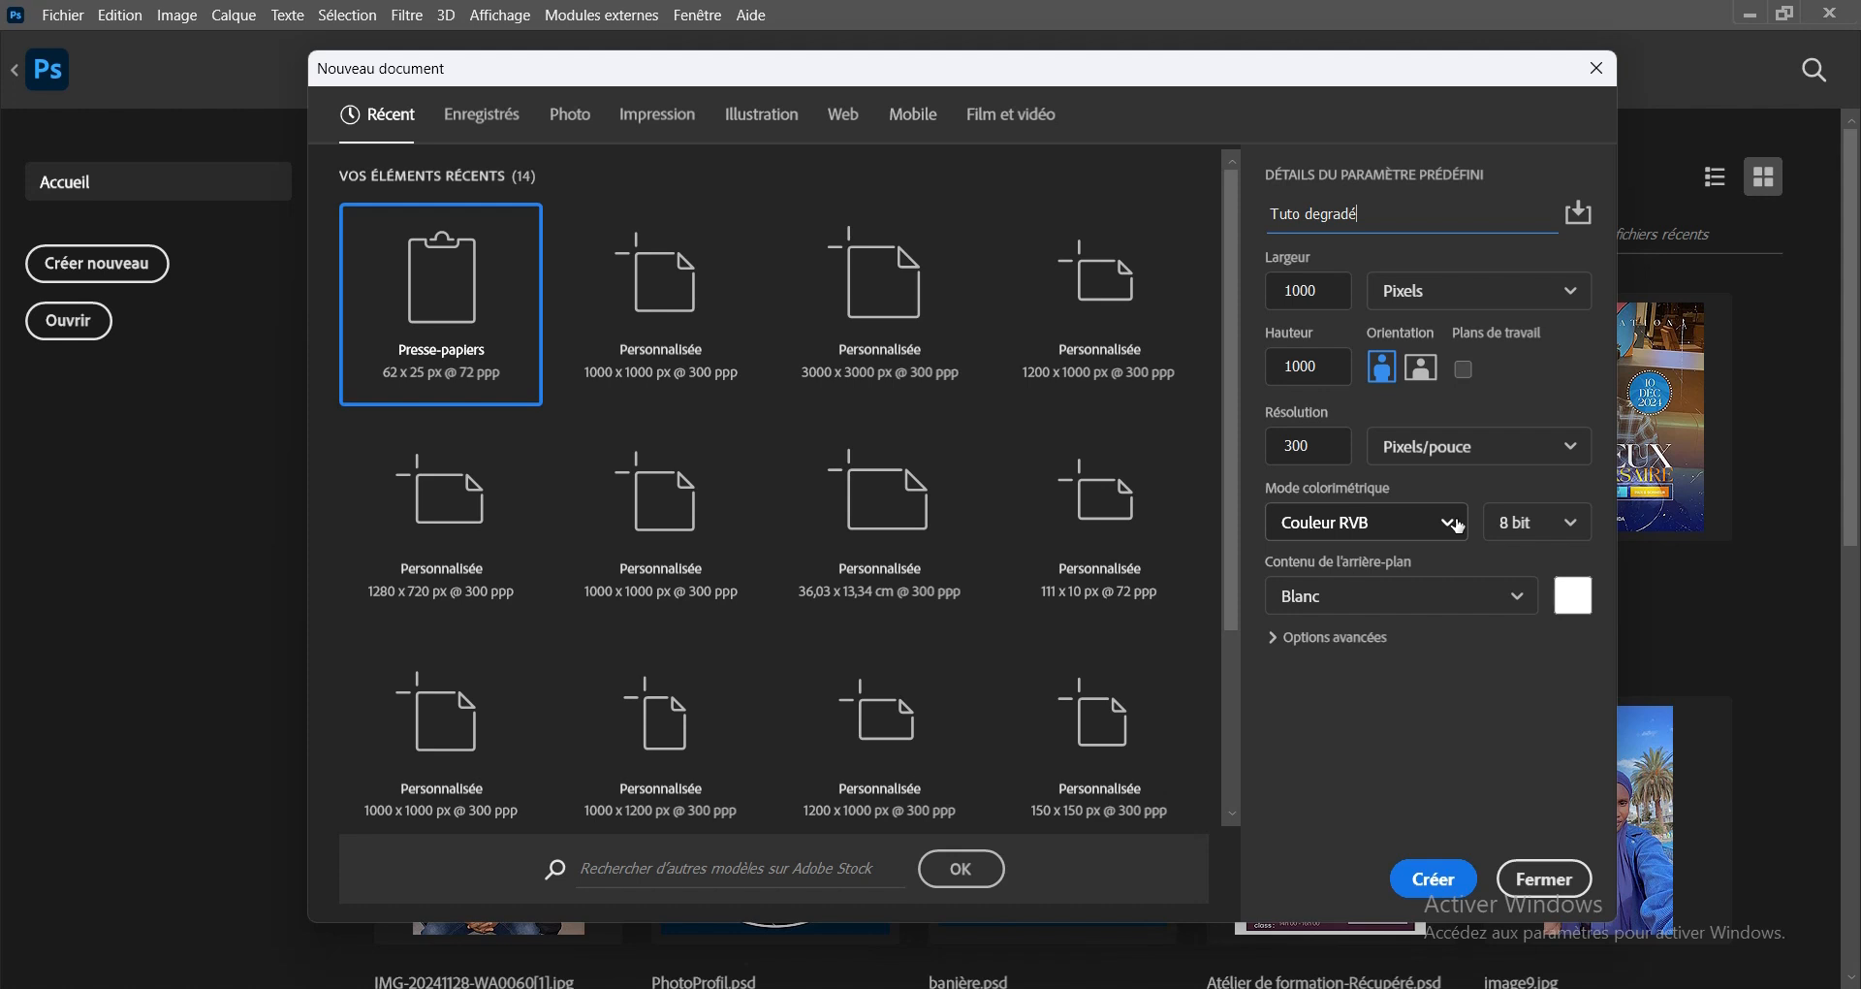
pyautogui.click(1435, 878)
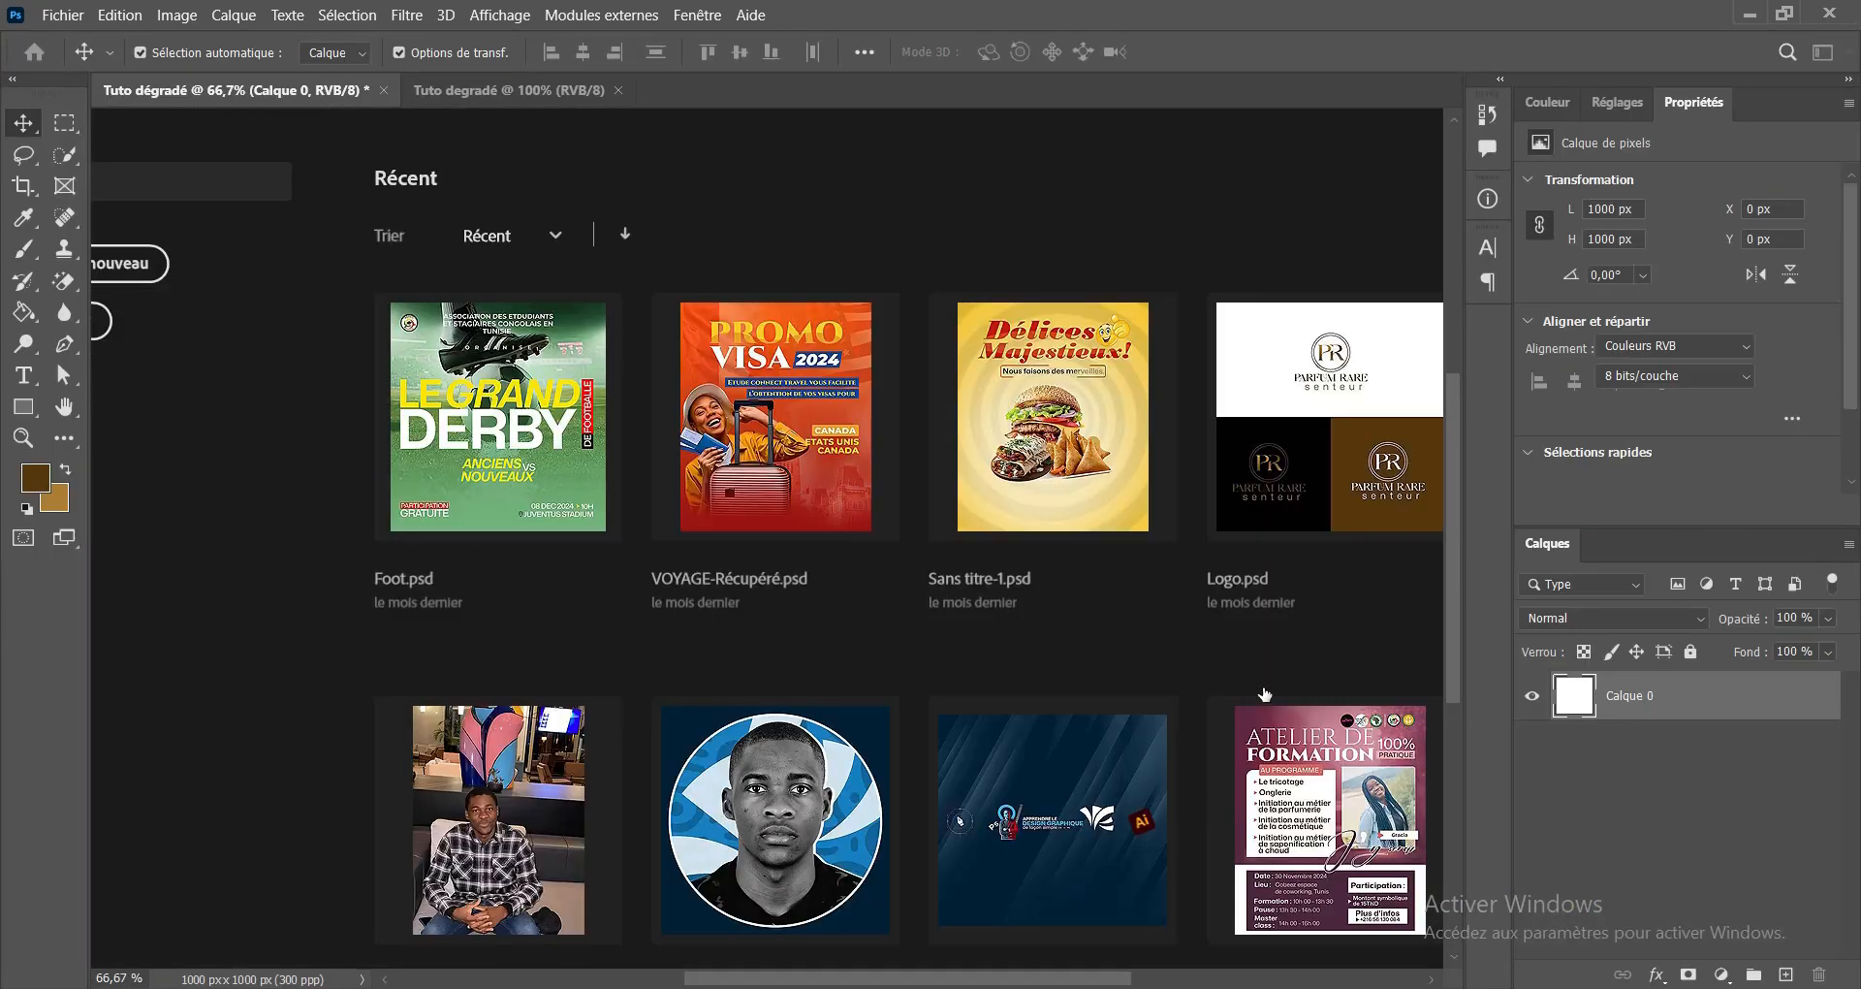
# Unlock the background layer of the new document so it becomes a regular layer
pyautogui.moveTo(697, 351); pyautogui.dragTo(710, 378)
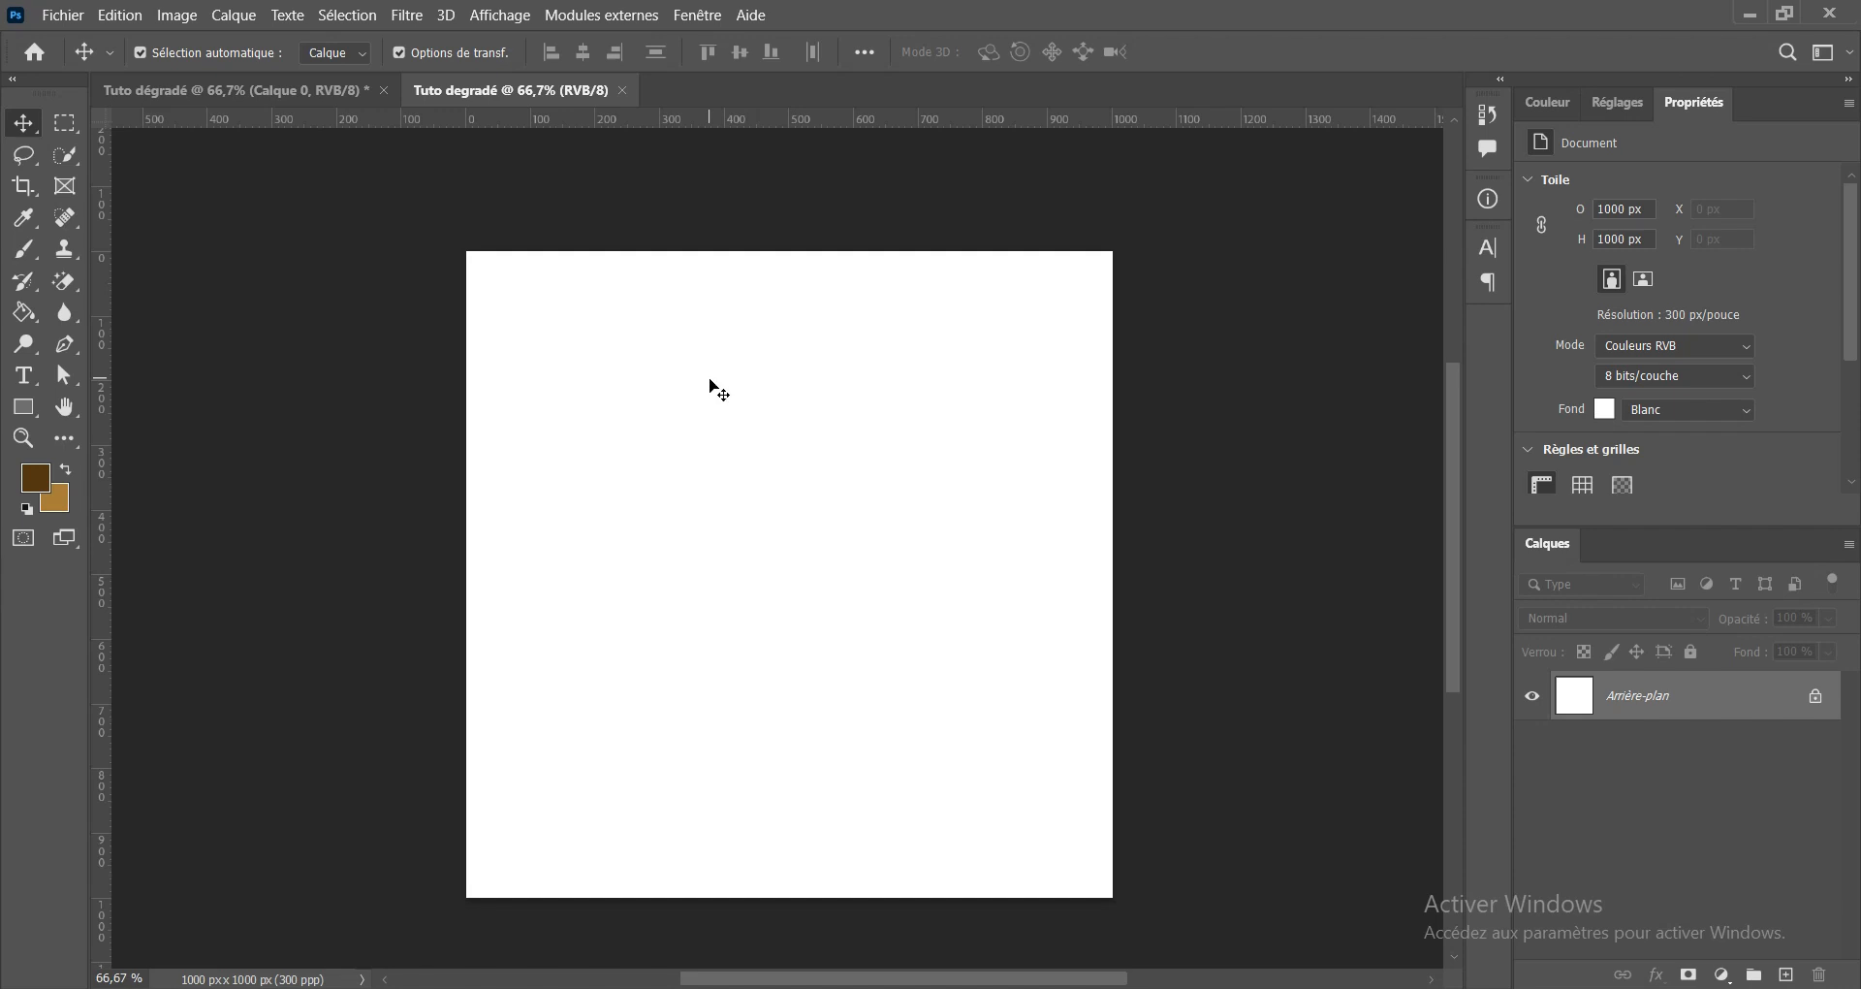
pyautogui.moveTo(723, 408)
pyautogui.mouseDown()
pyautogui.moveTo(739, 381)
pyautogui.moveTo(722, 387)
pyautogui.mouseUp()
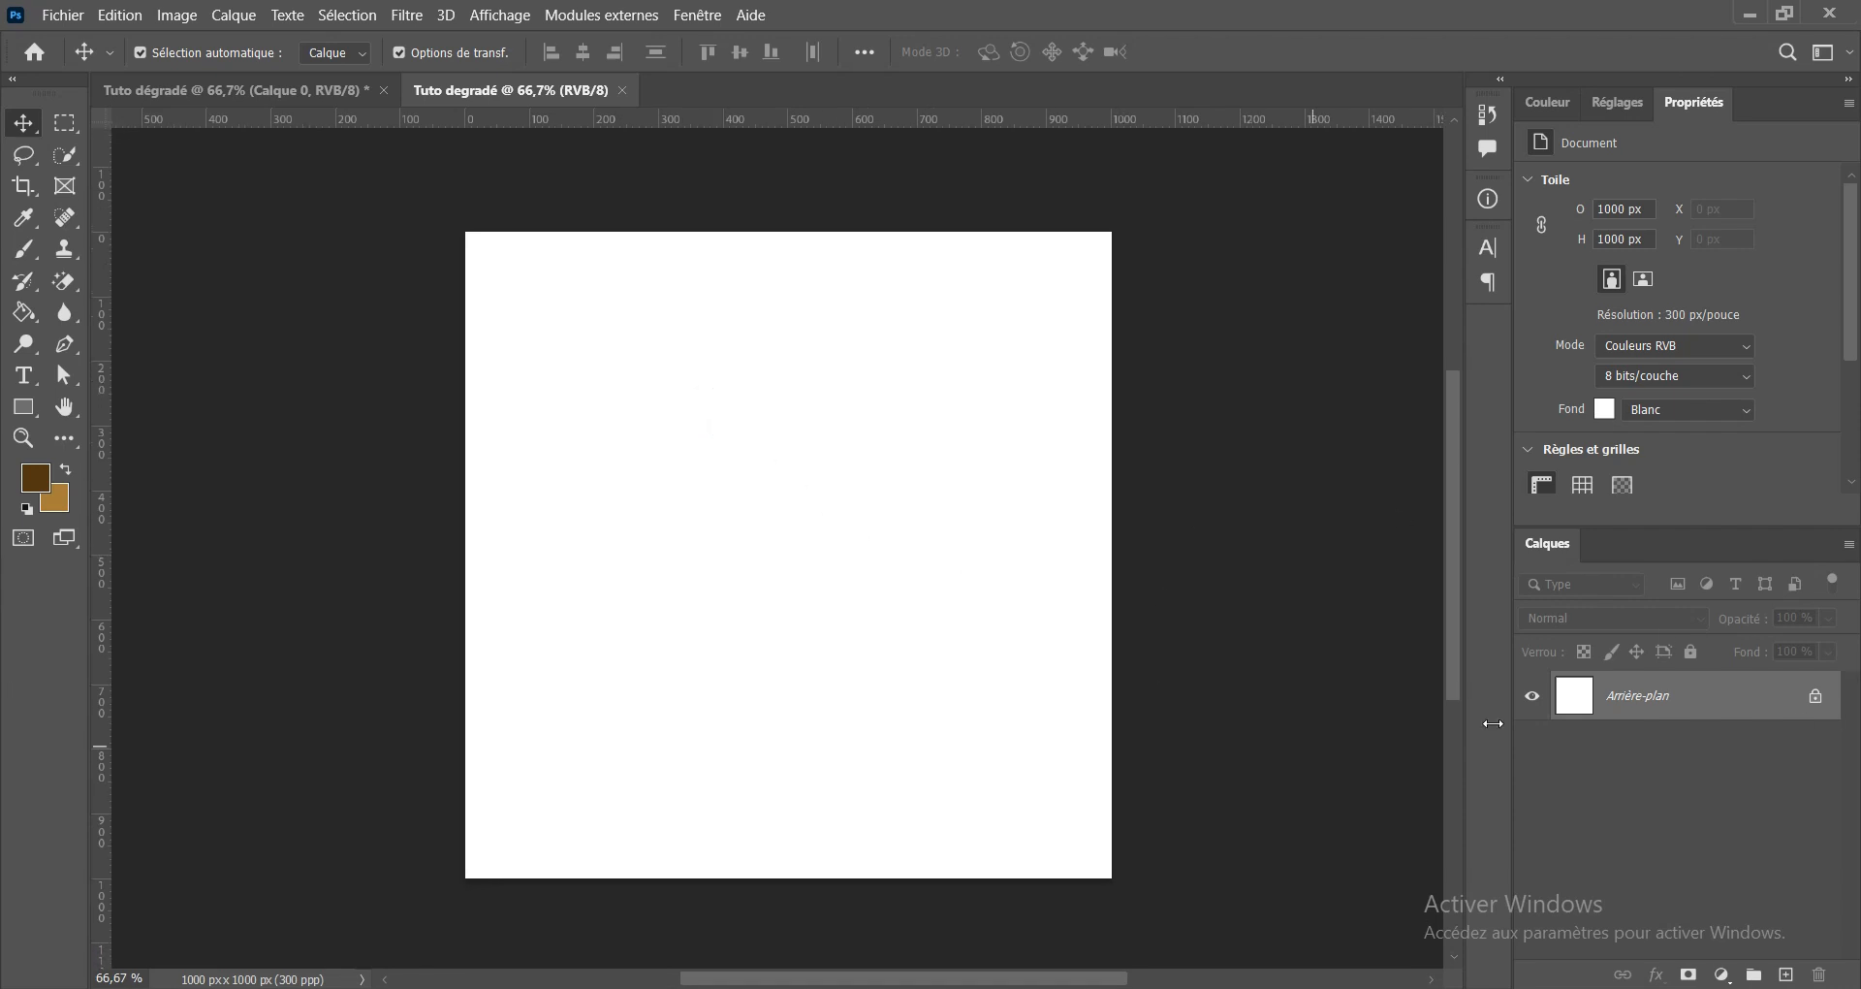
pyautogui.click(1816, 704)
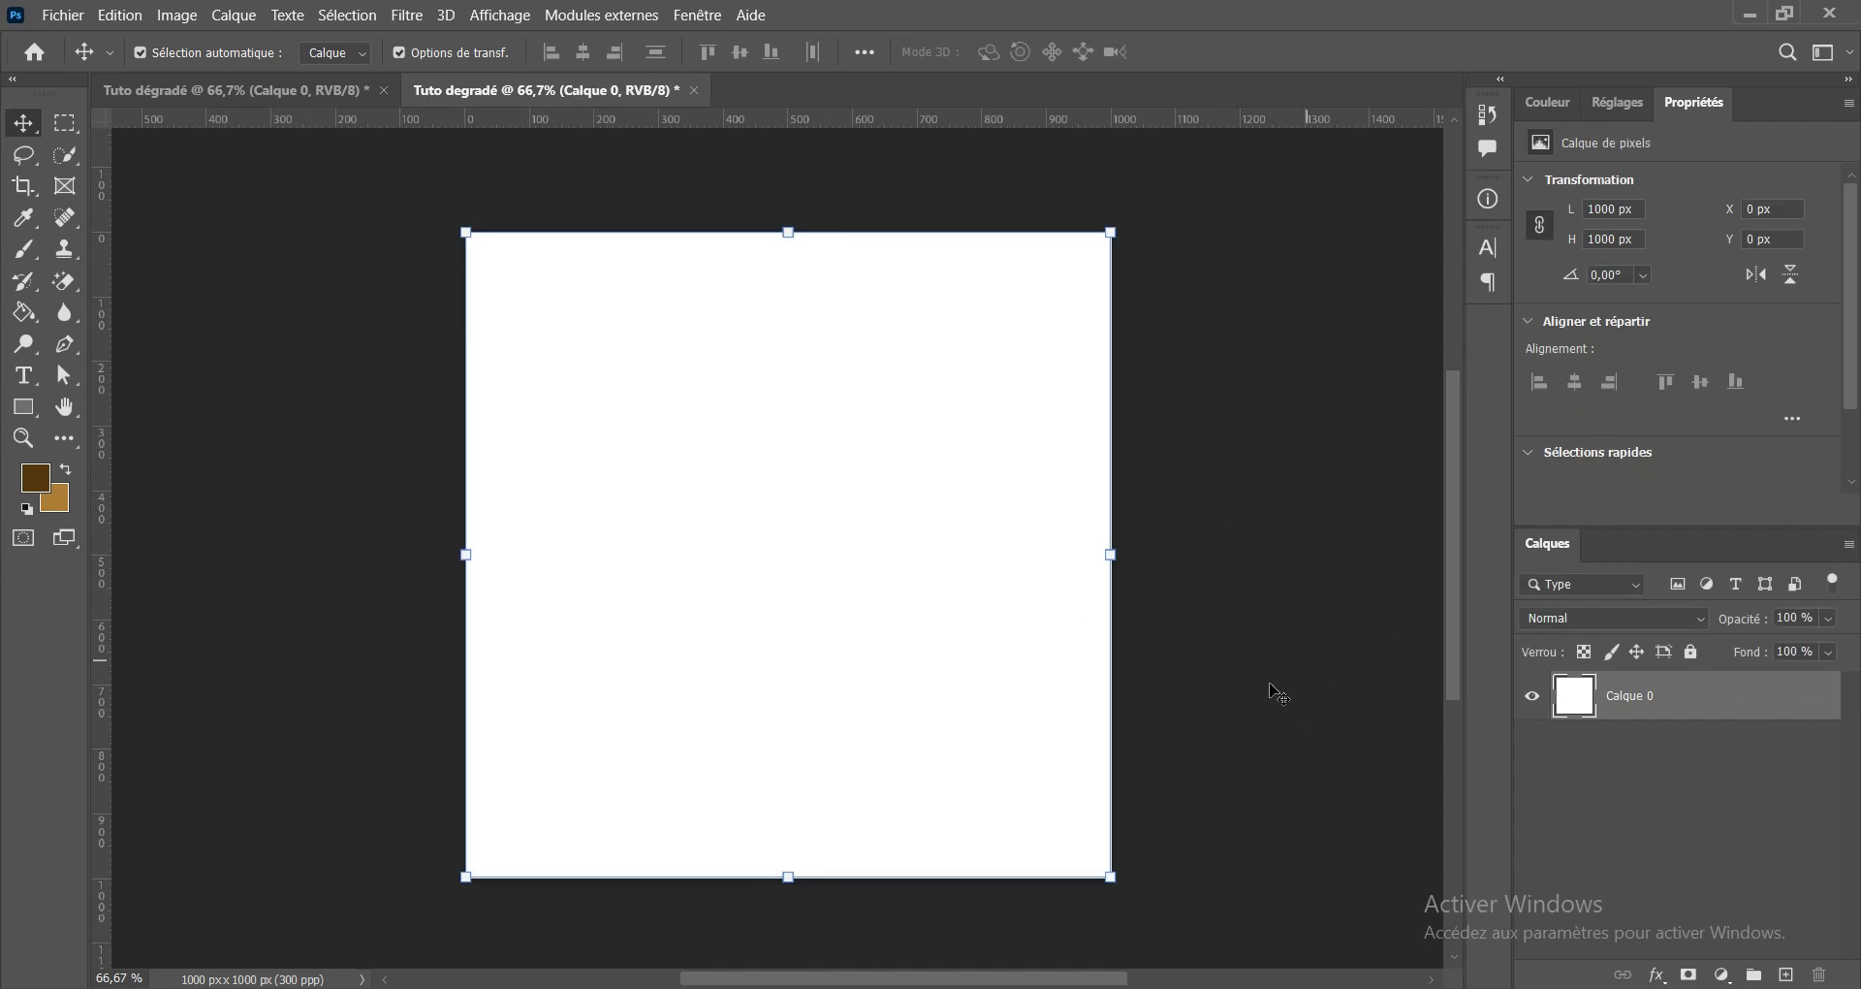
# Add a gradient fill layer (Dégradé) above the white layer
pyautogui.click(1659, 976)
pyautogui.click(1663, 979)
pyautogui.click(1724, 976)
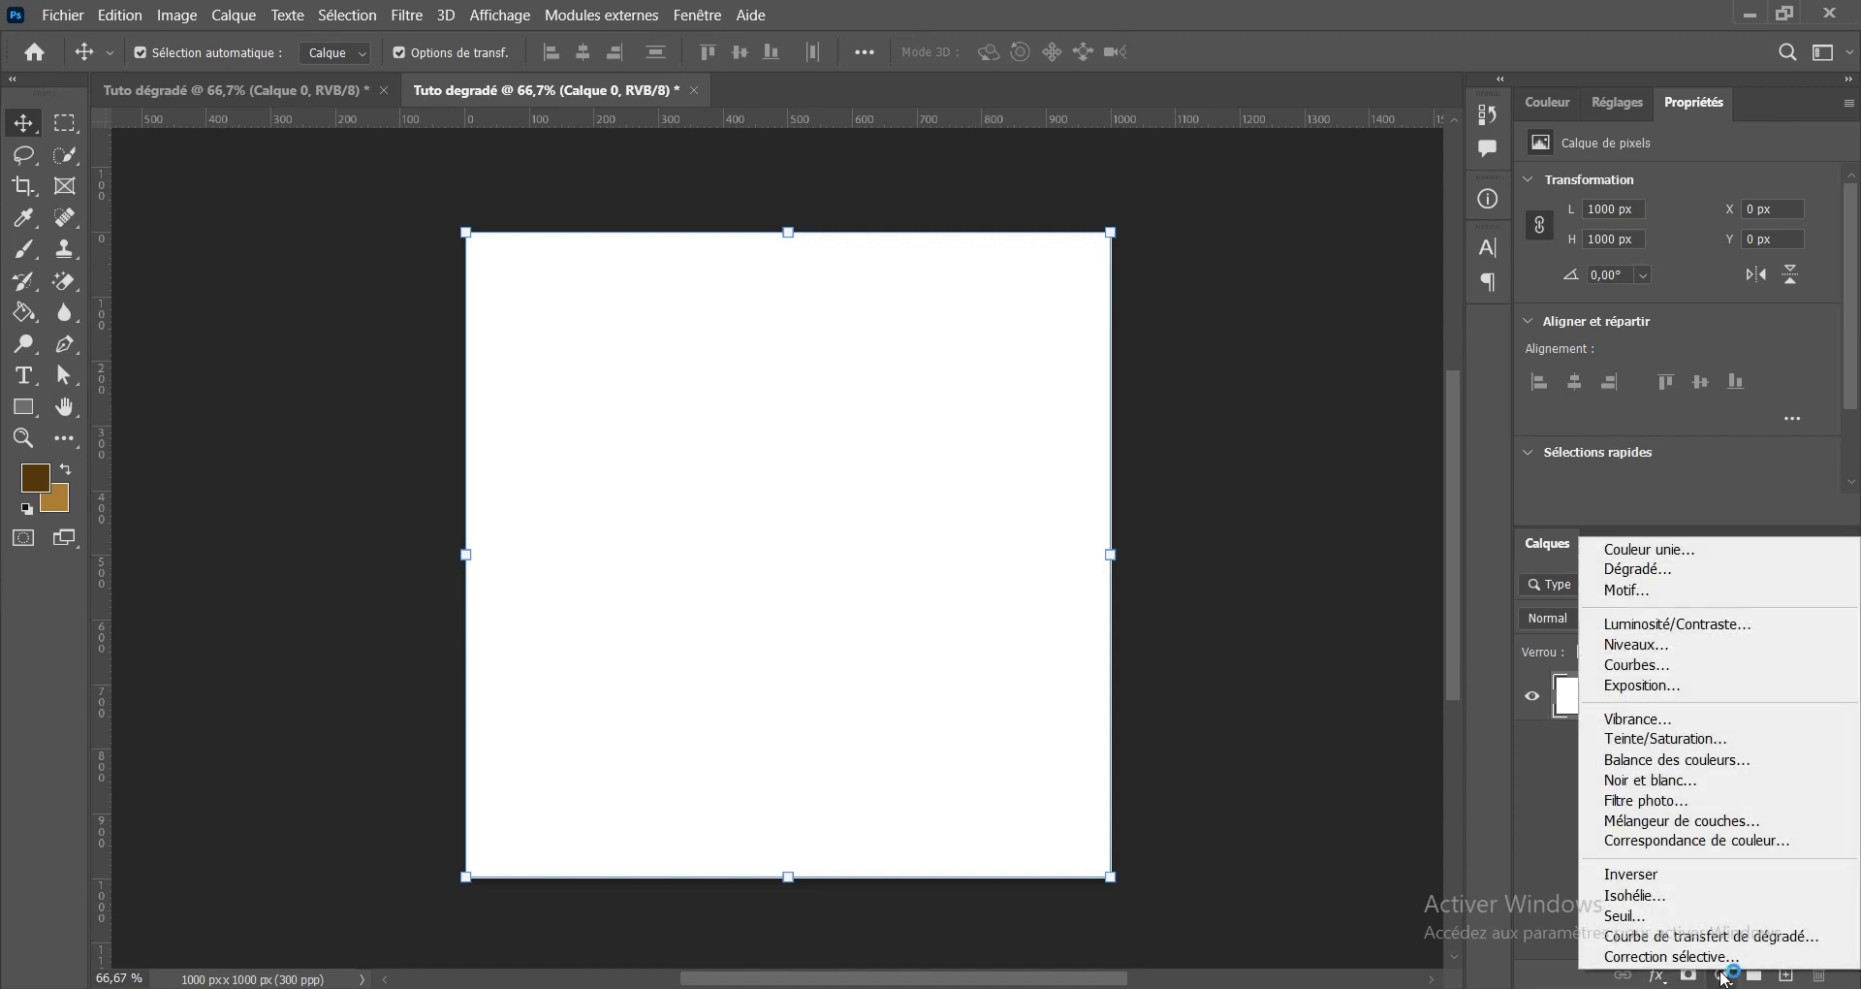
pyautogui.click(1659, 570)
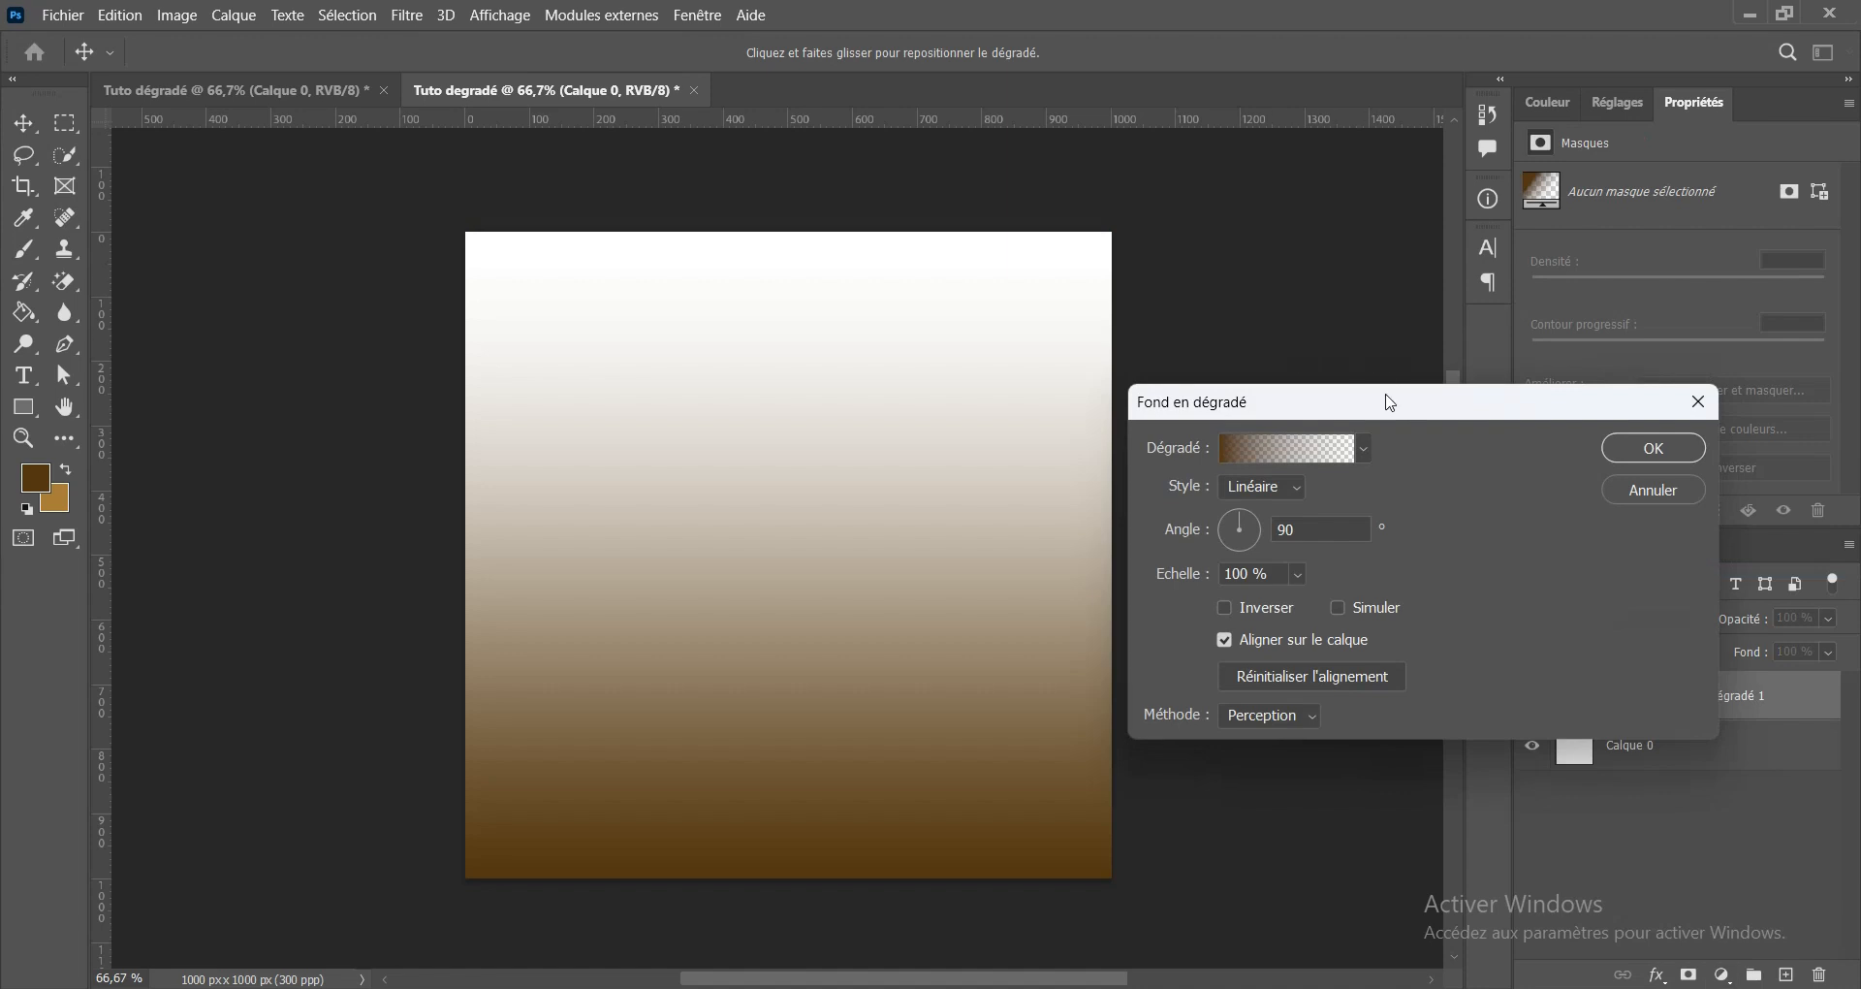
pyautogui.moveTo(1390, 407); pyautogui.dragTo(1305, 415)
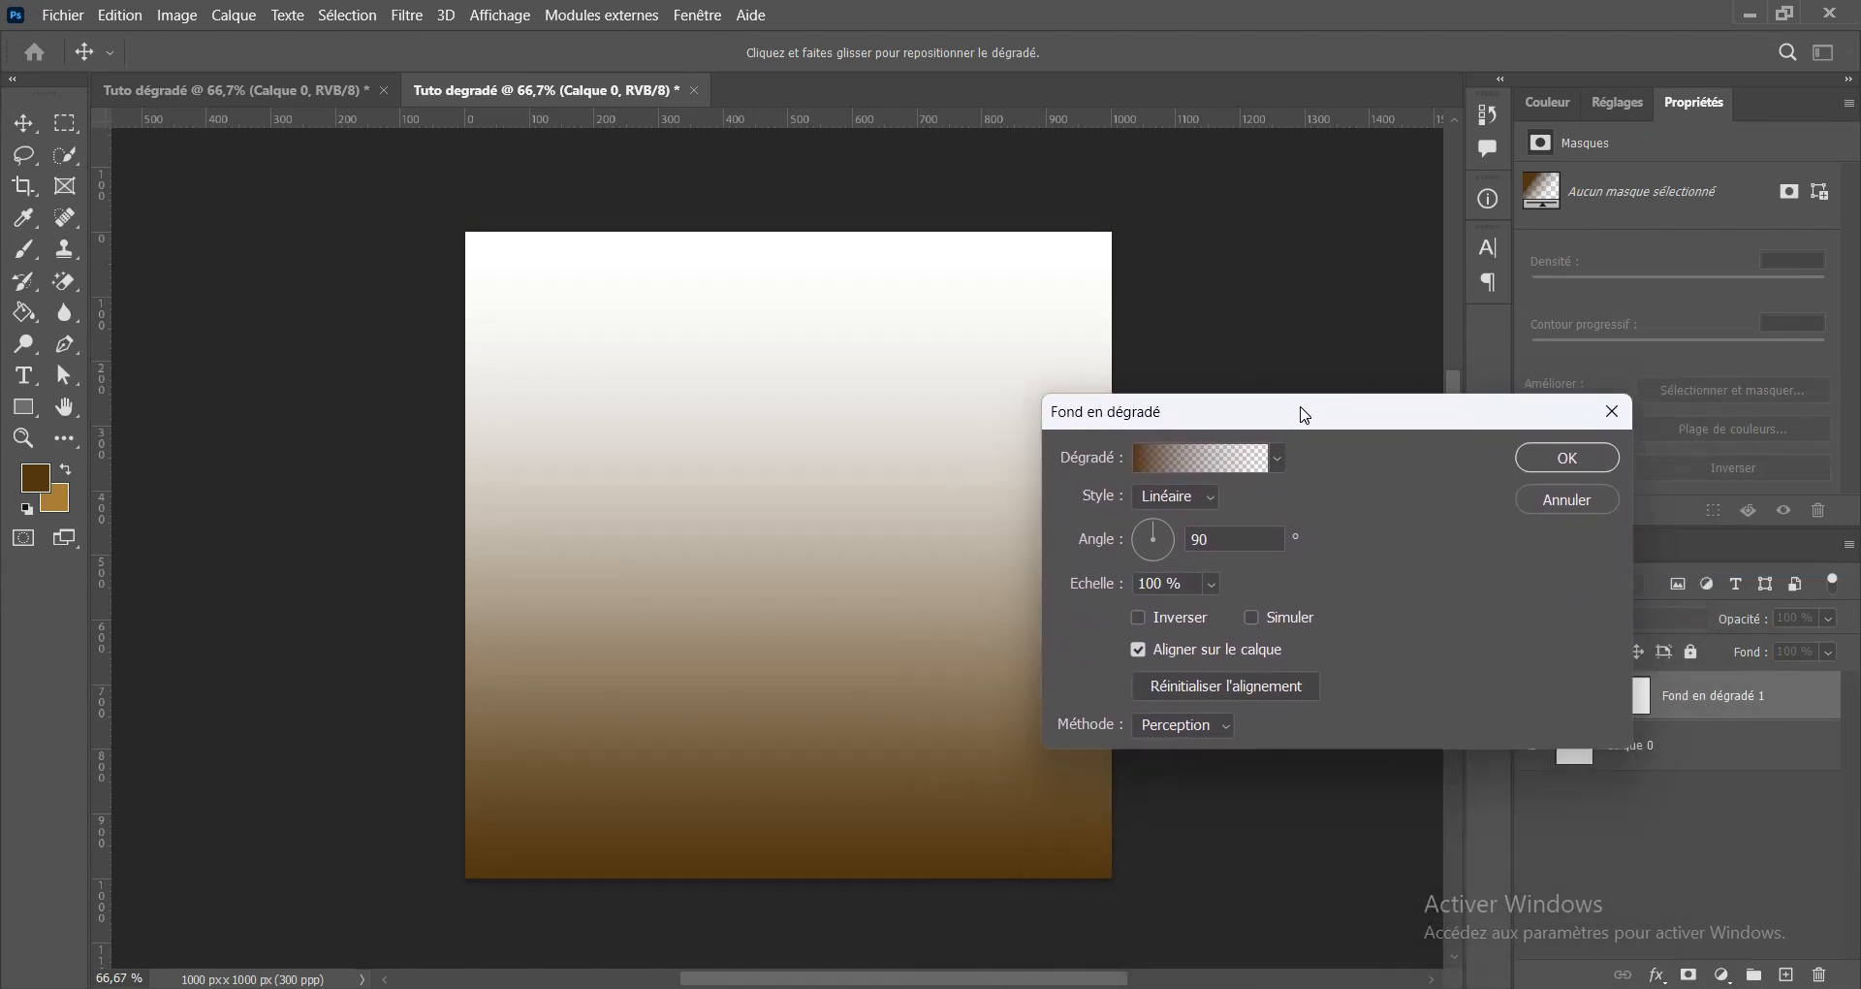
# Open the fill's gradient for editing and set its end opacity stop to 100 %
pyautogui.click(1194, 456)
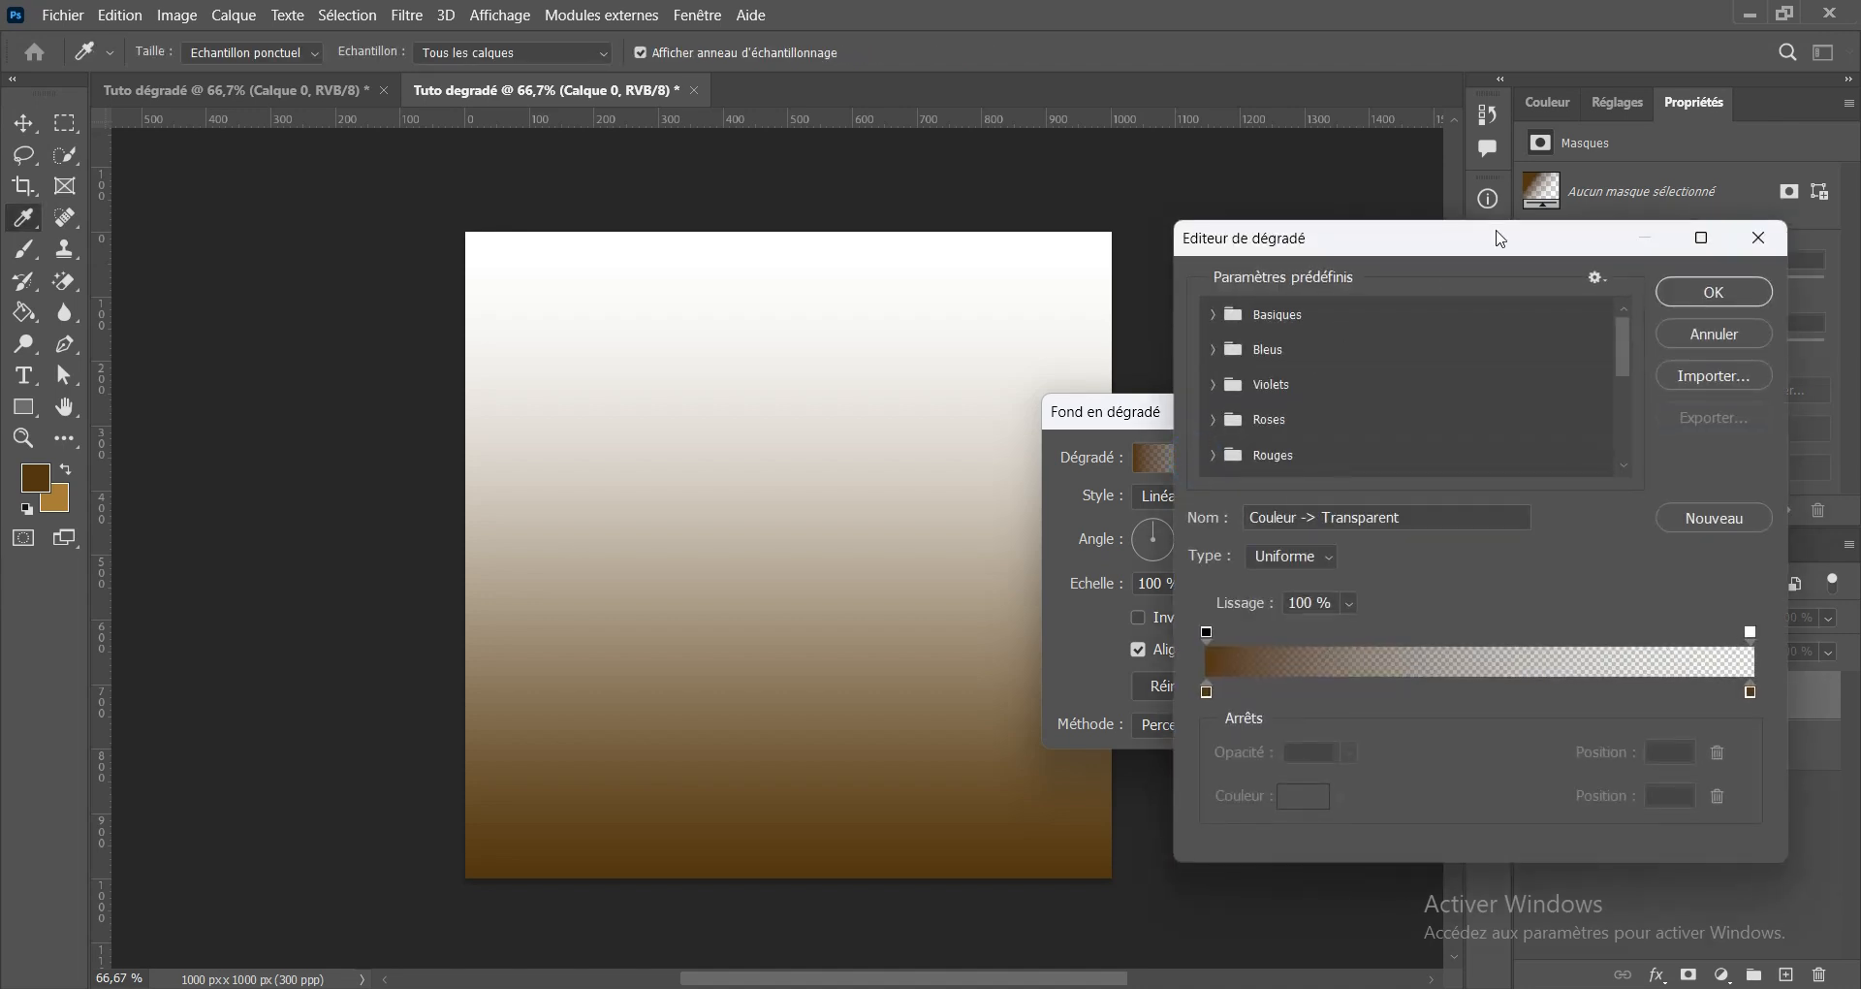
pyautogui.moveTo(1500, 238); pyautogui.dragTo(1458, 279)
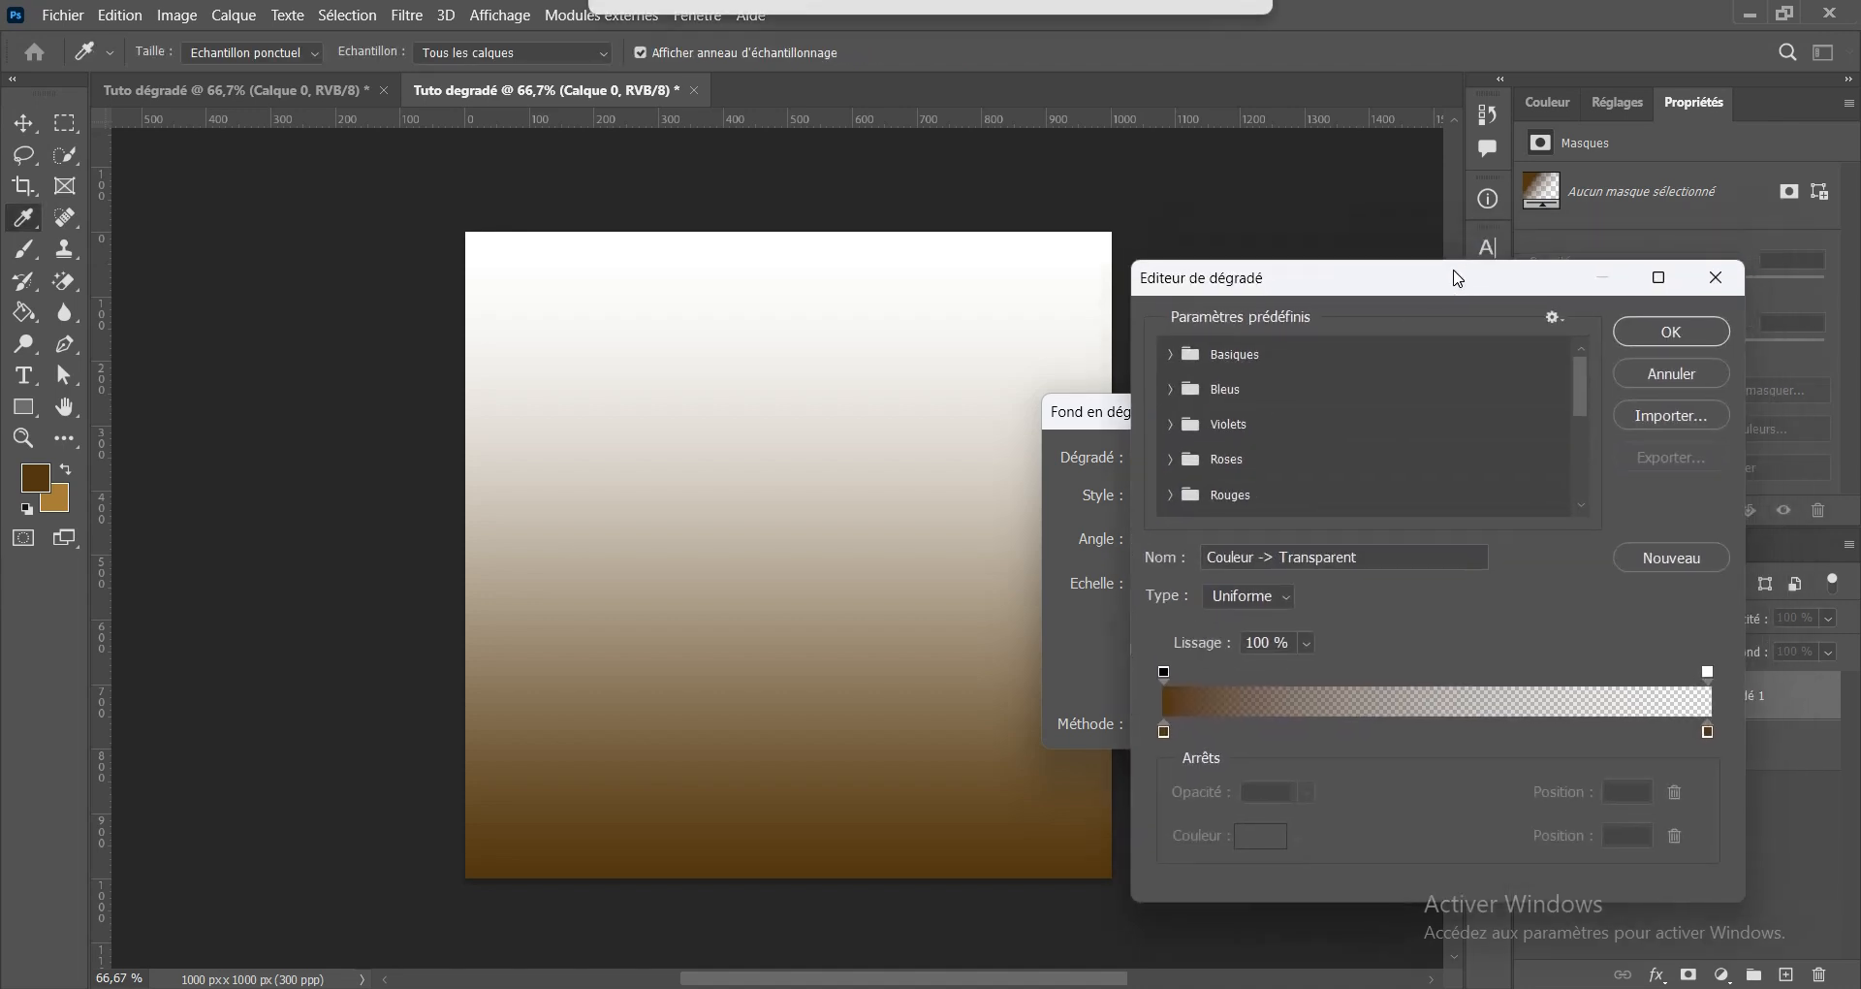
pyautogui.click(1709, 674)
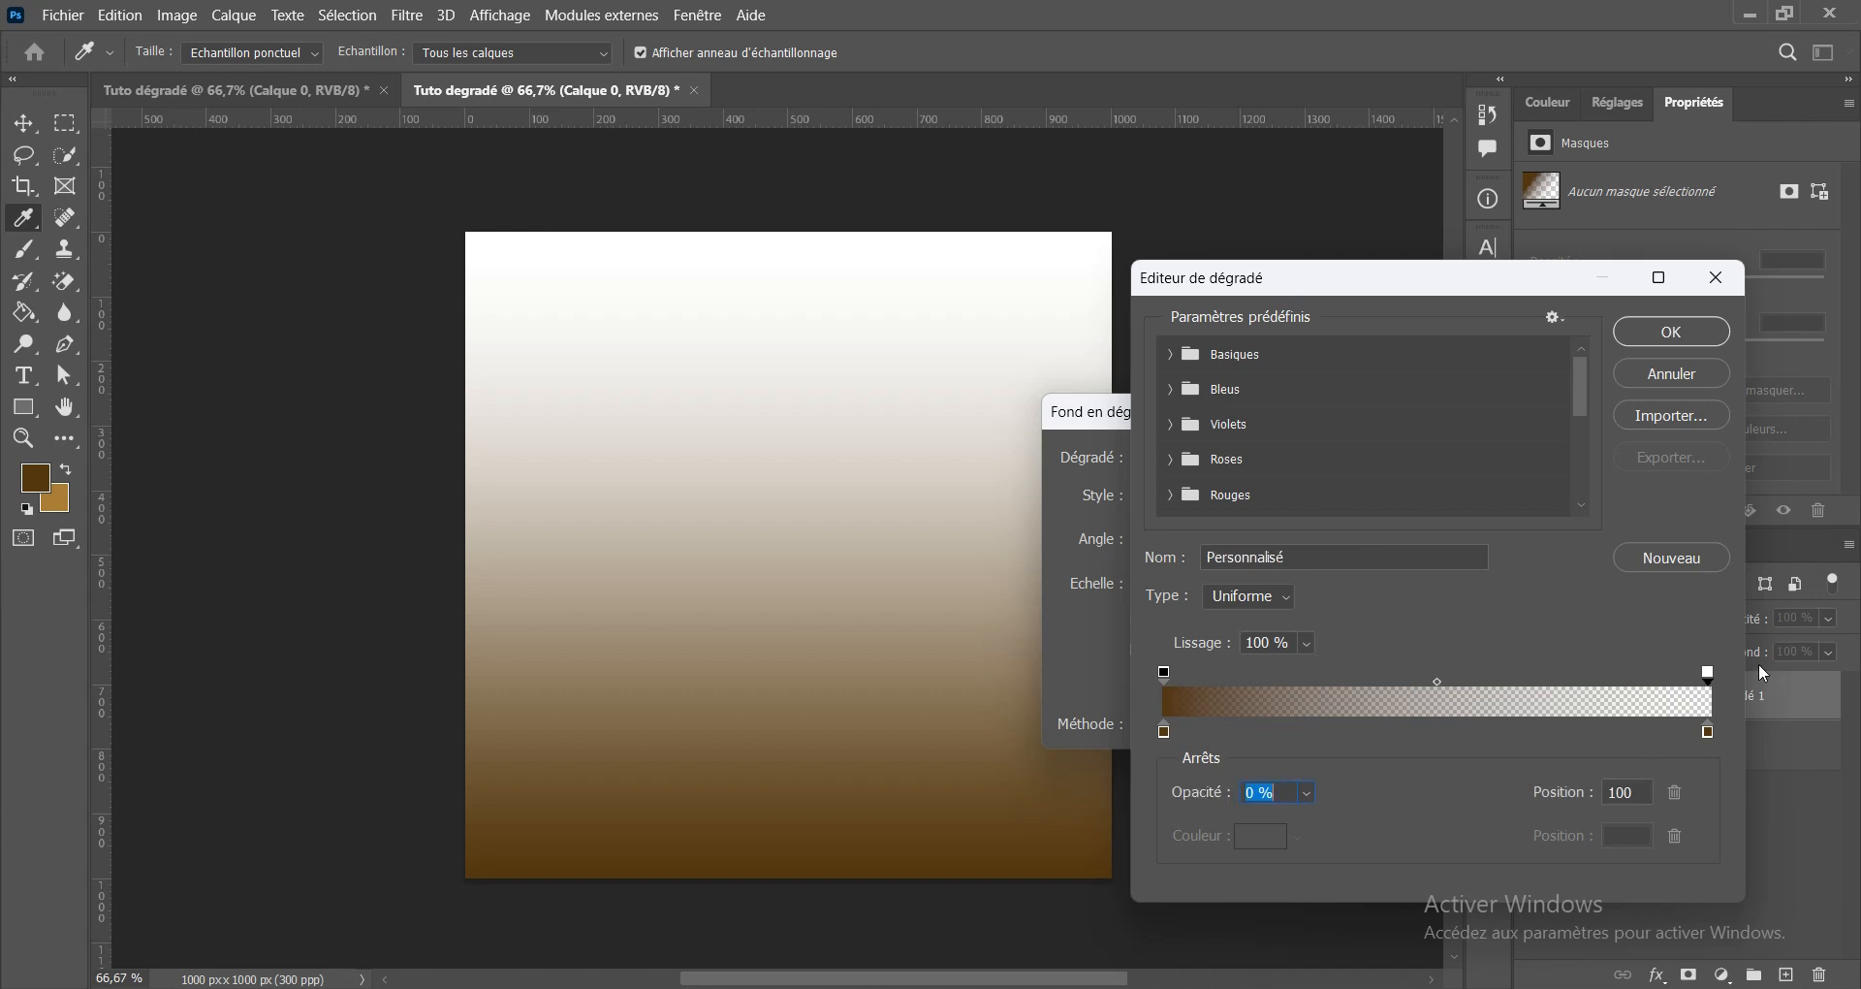
pyautogui.moveTo(1177, 795); pyautogui.dragTo(1409, 805)
pyautogui.moveTo(1461, 281)
pyautogui.mouseDown()
pyautogui.moveTo(1515, 220)
pyautogui.moveTo(1448, 268)
pyautogui.mouseUp()
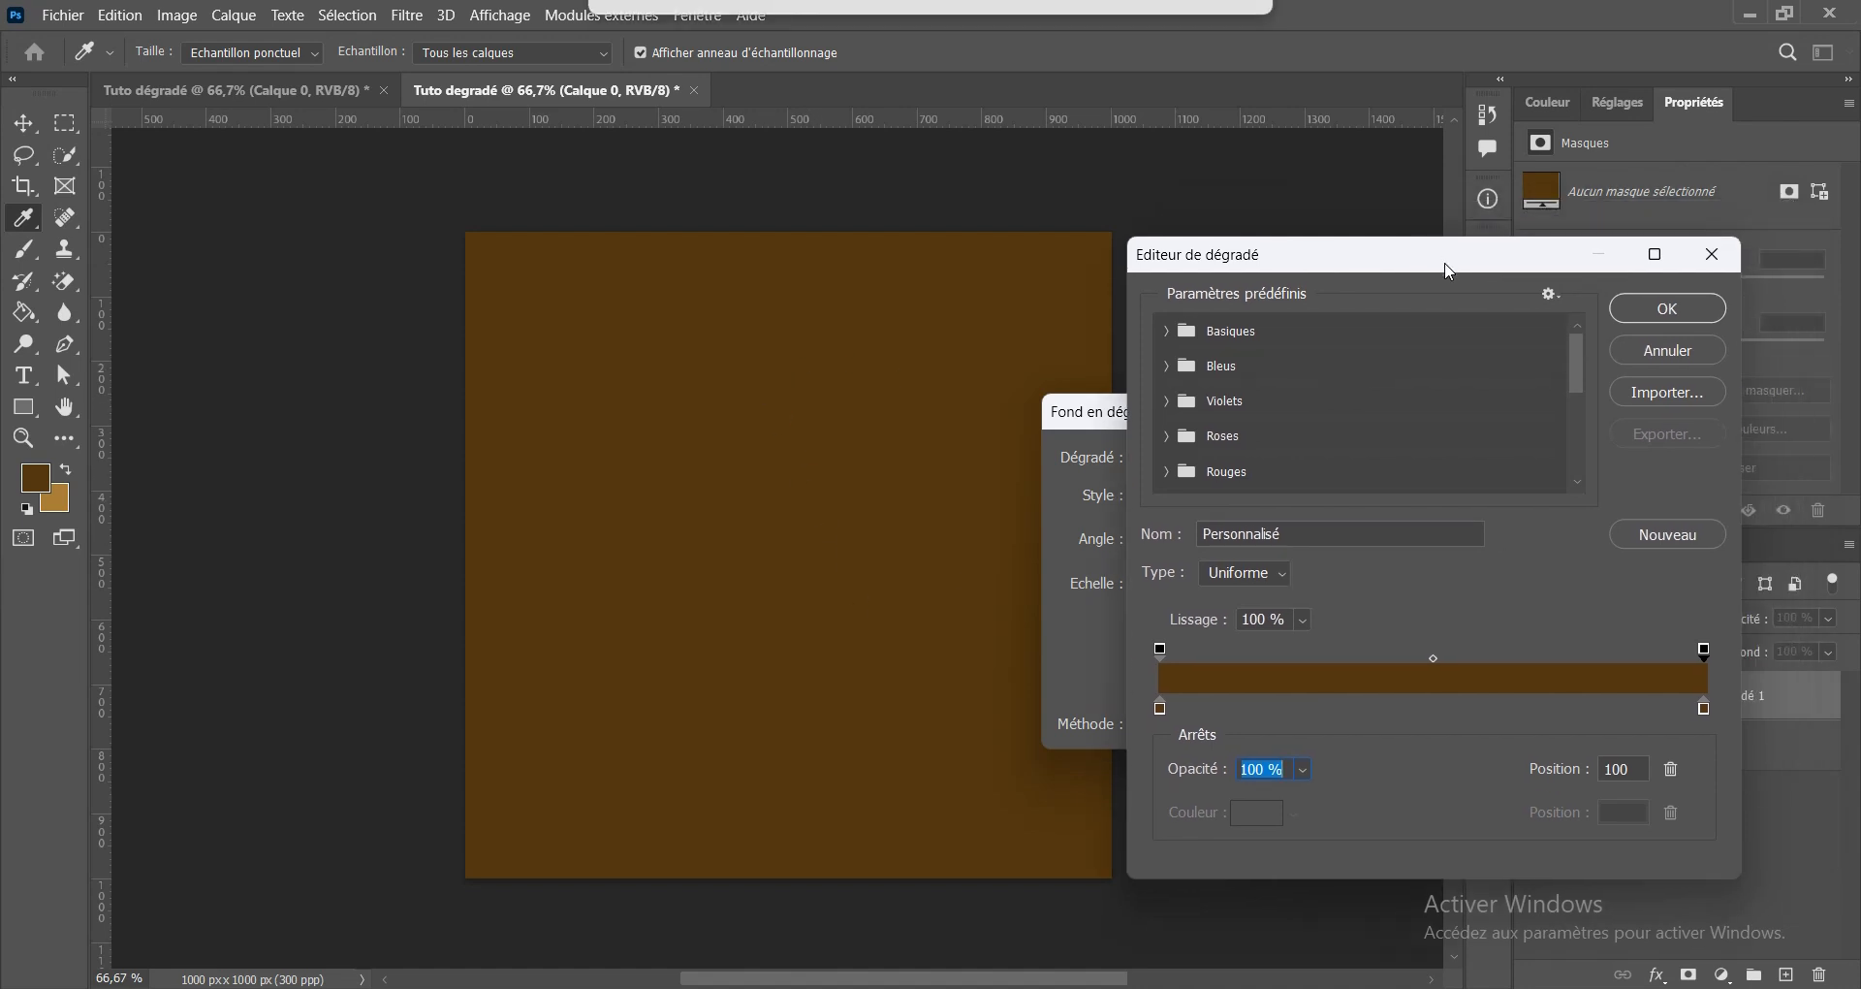
# Set the gradient's starting colour stop to bright yellow (f9eb0c)
pyautogui.click(1162, 709)
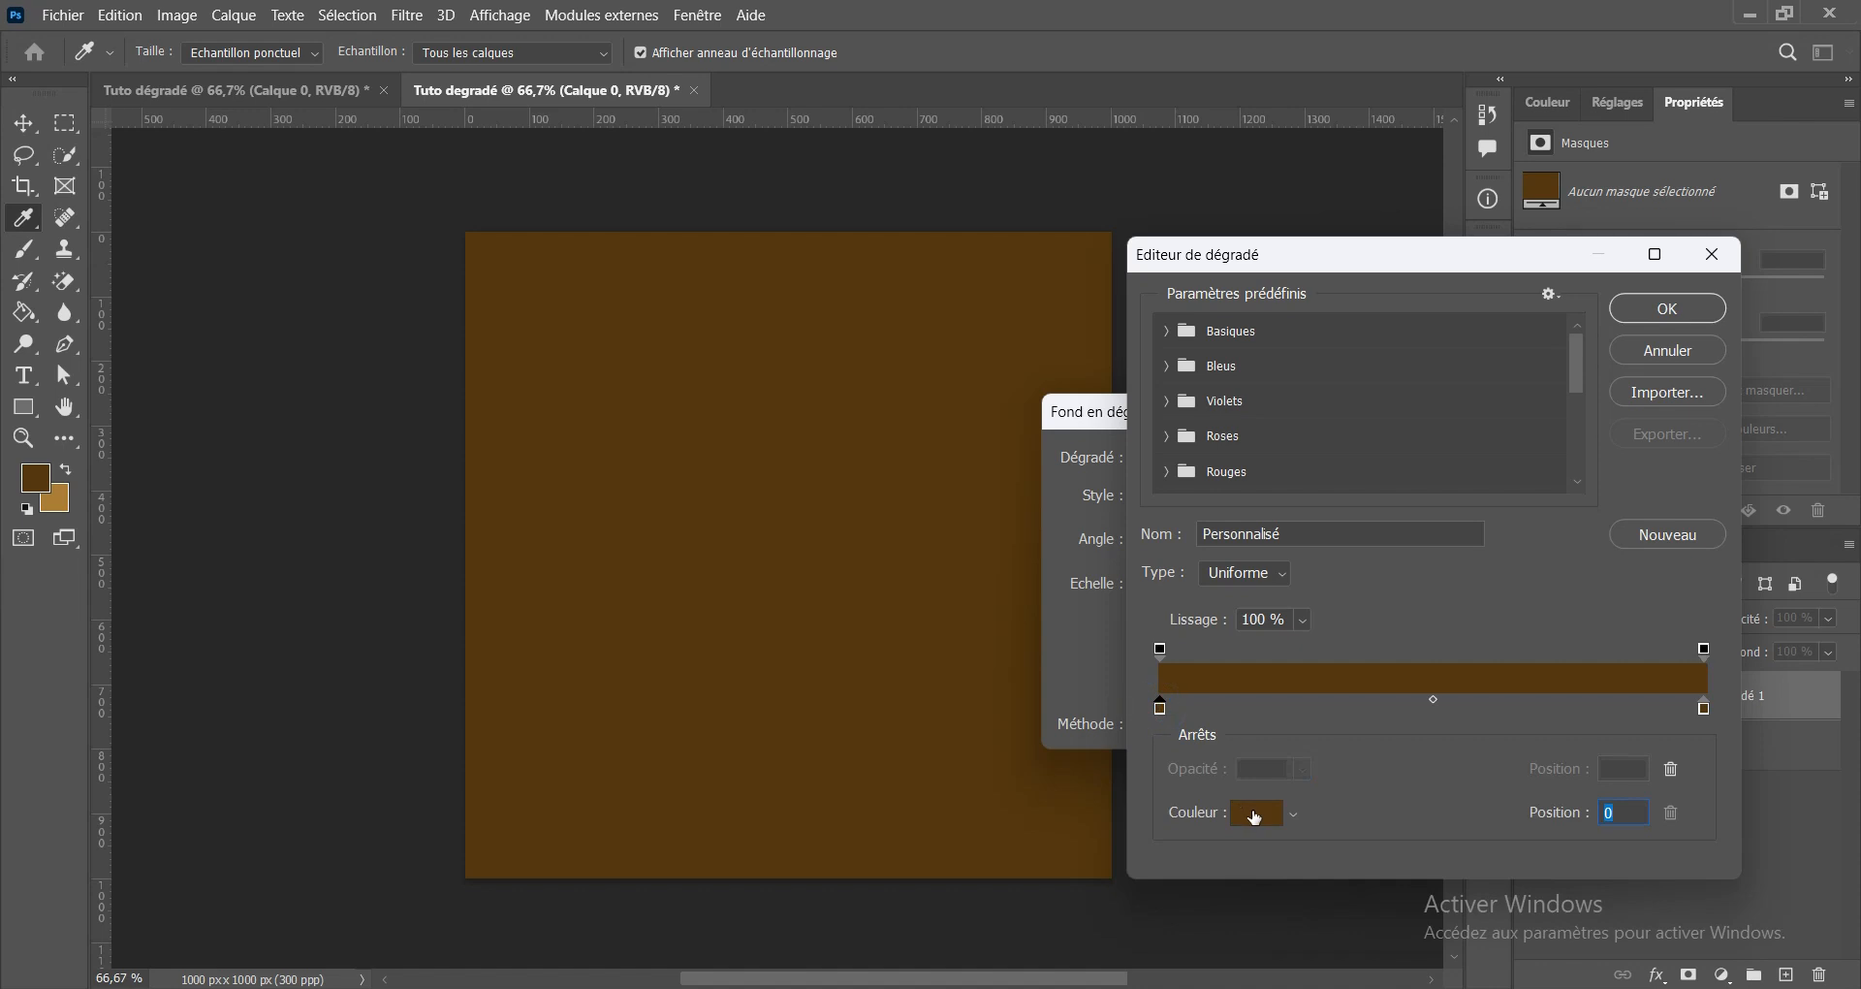
pyautogui.click(1256, 812)
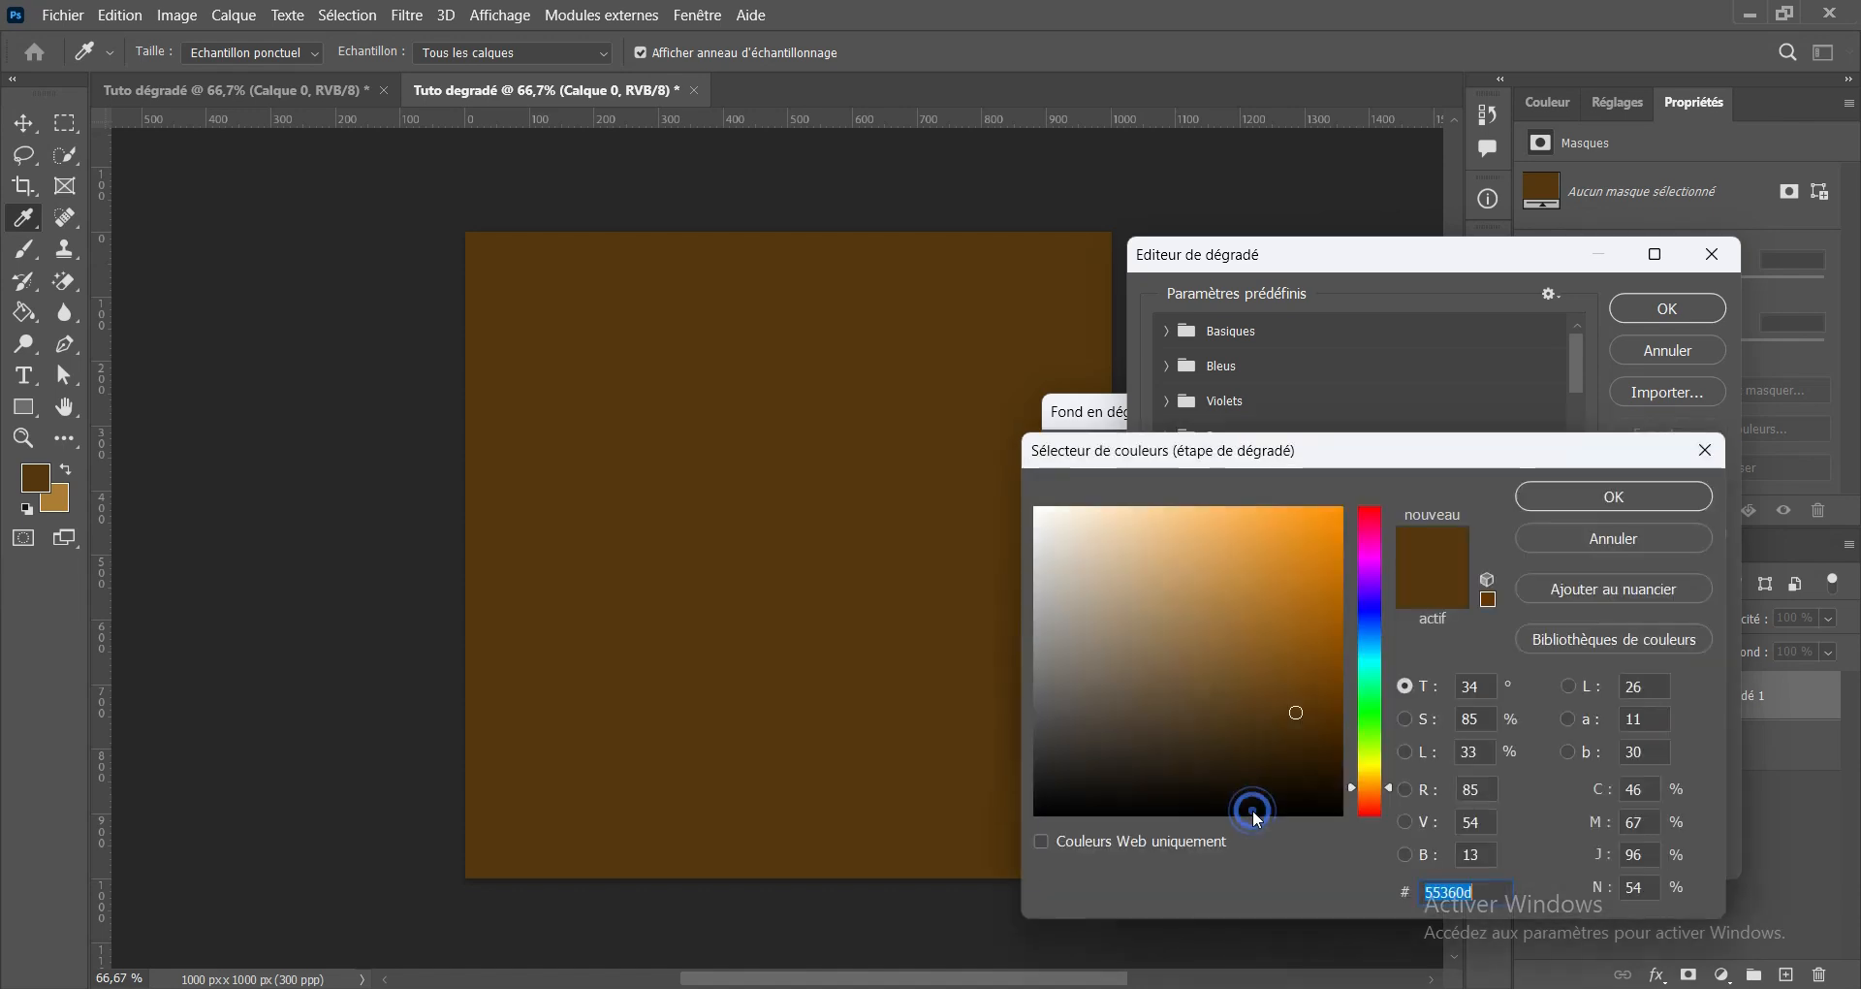
pyautogui.click(1370, 768)
pyautogui.moveTo(1366, 767); pyautogui.dragTo(1369, 767)
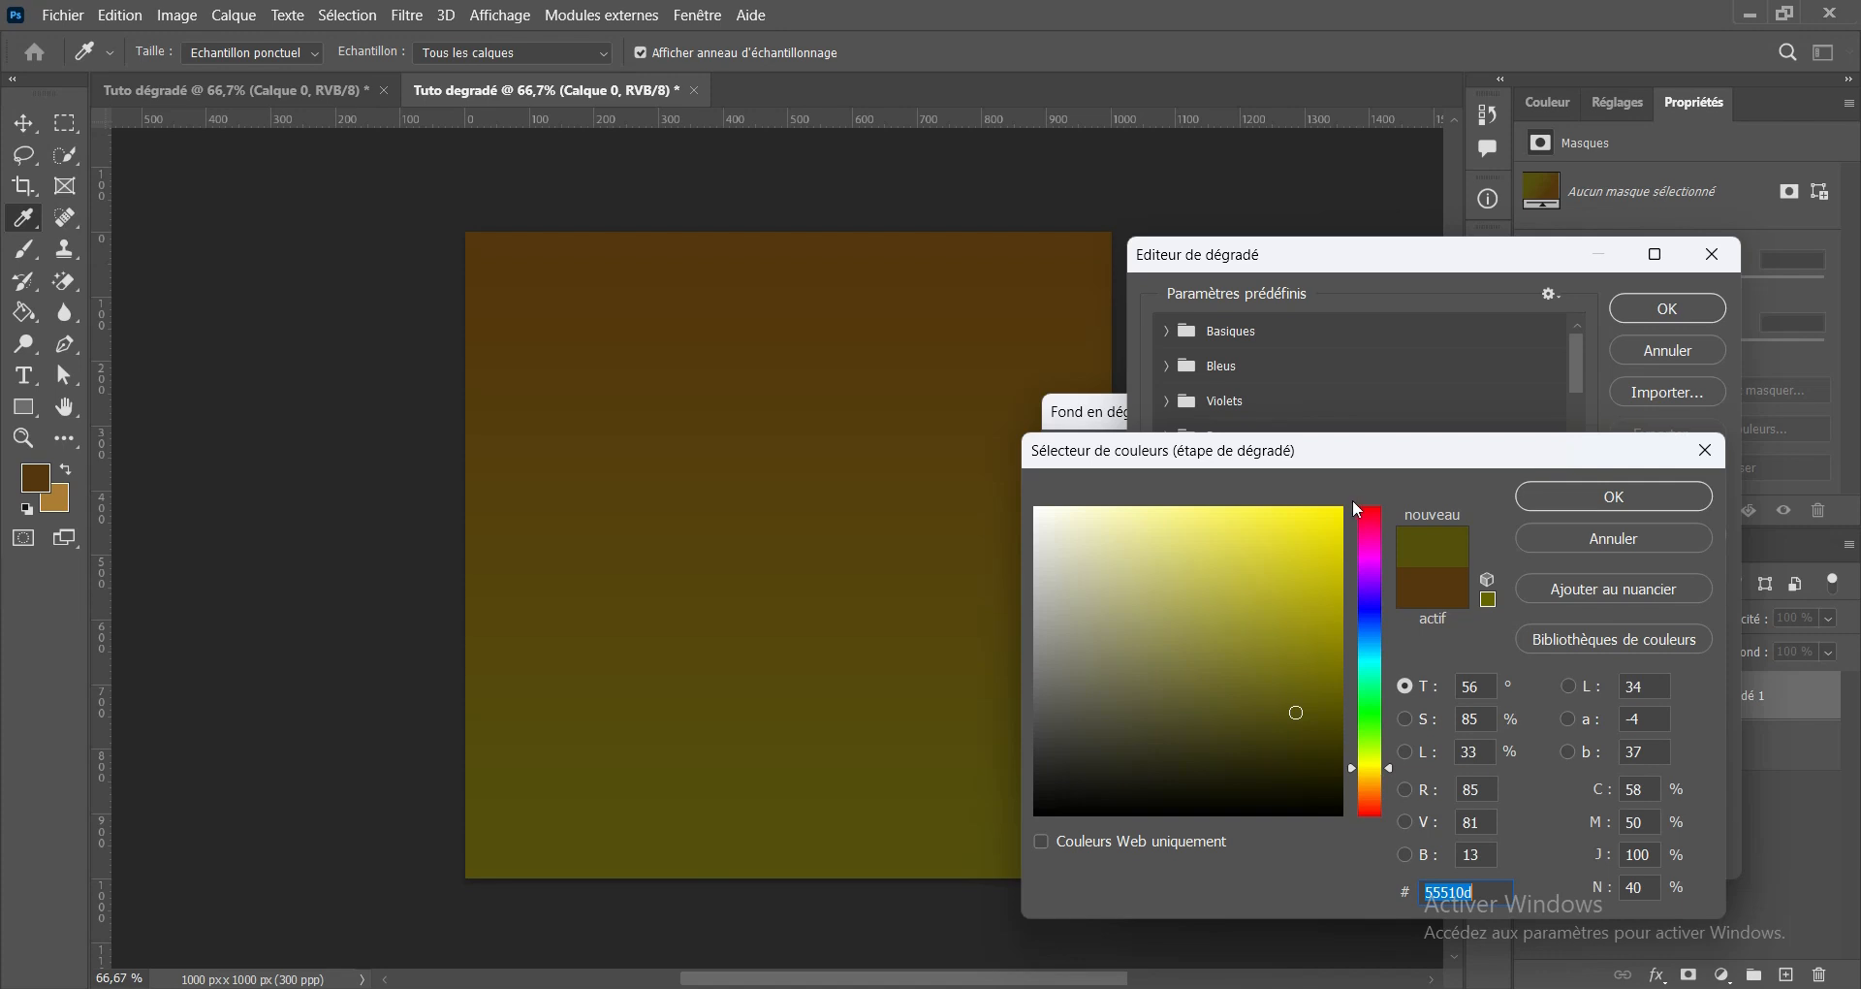
pyautogui.click(1330, 514)
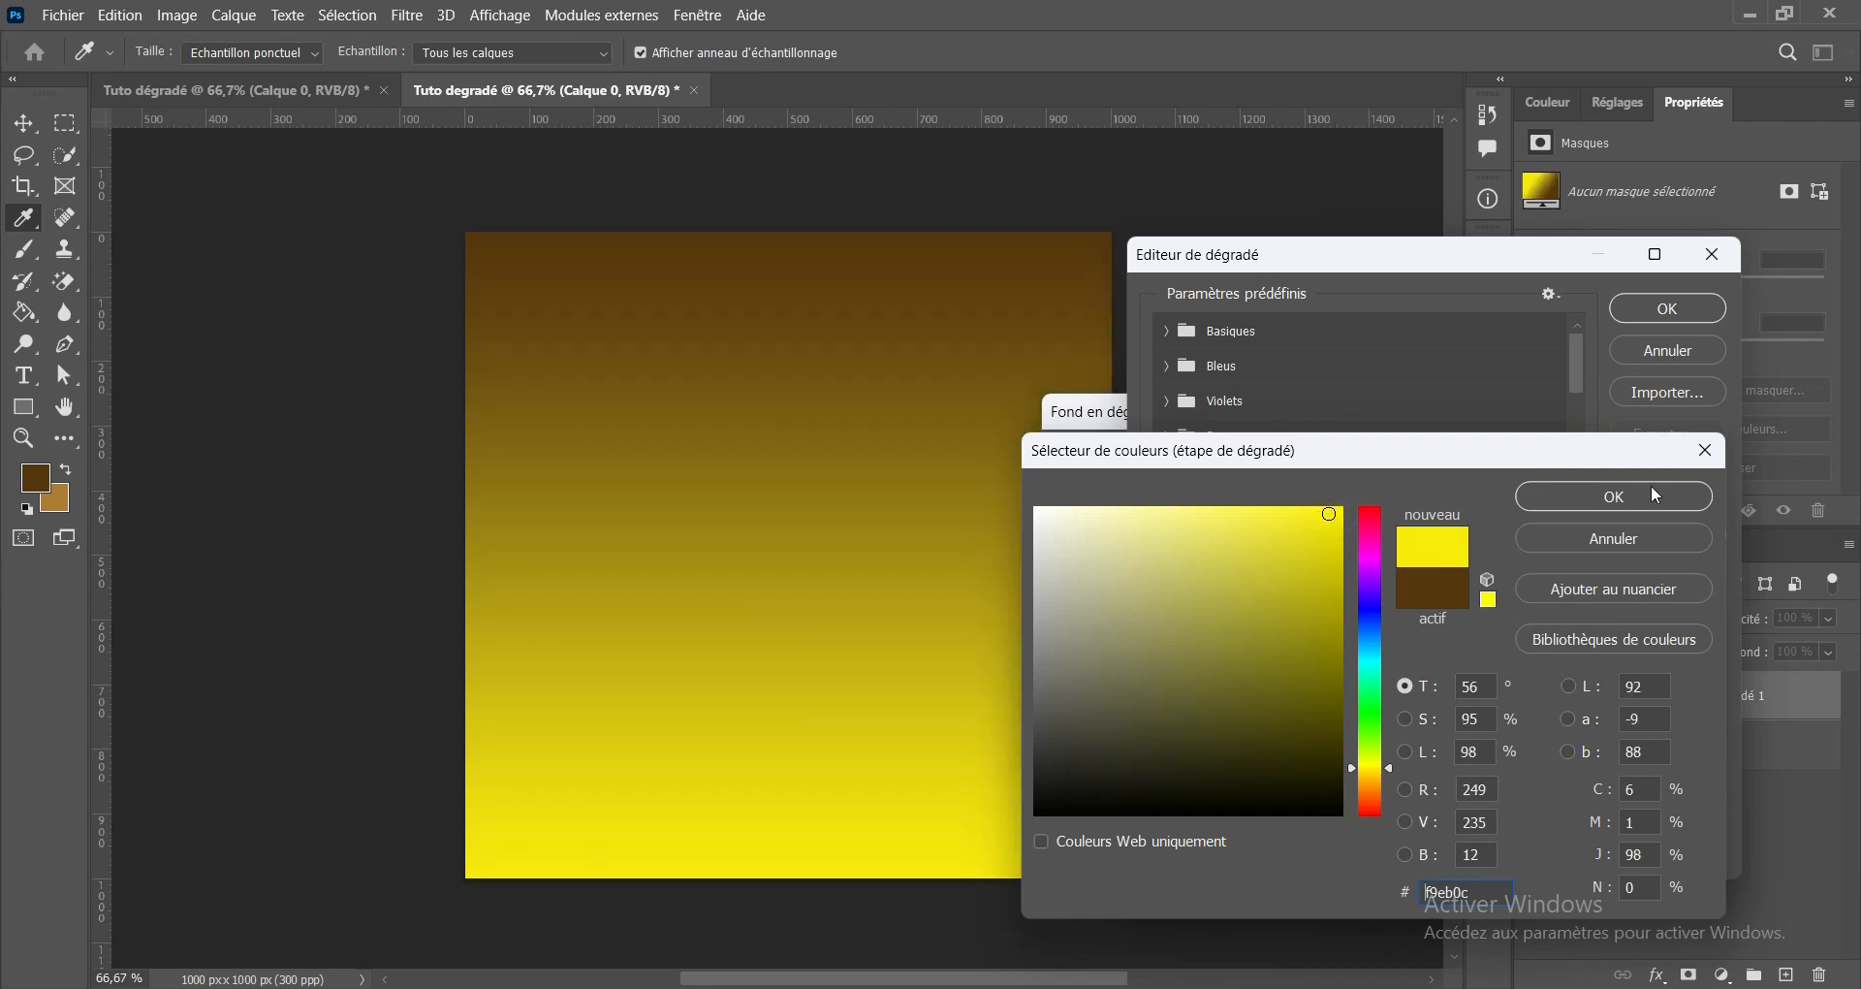
pyautogui.click(1656, 498)
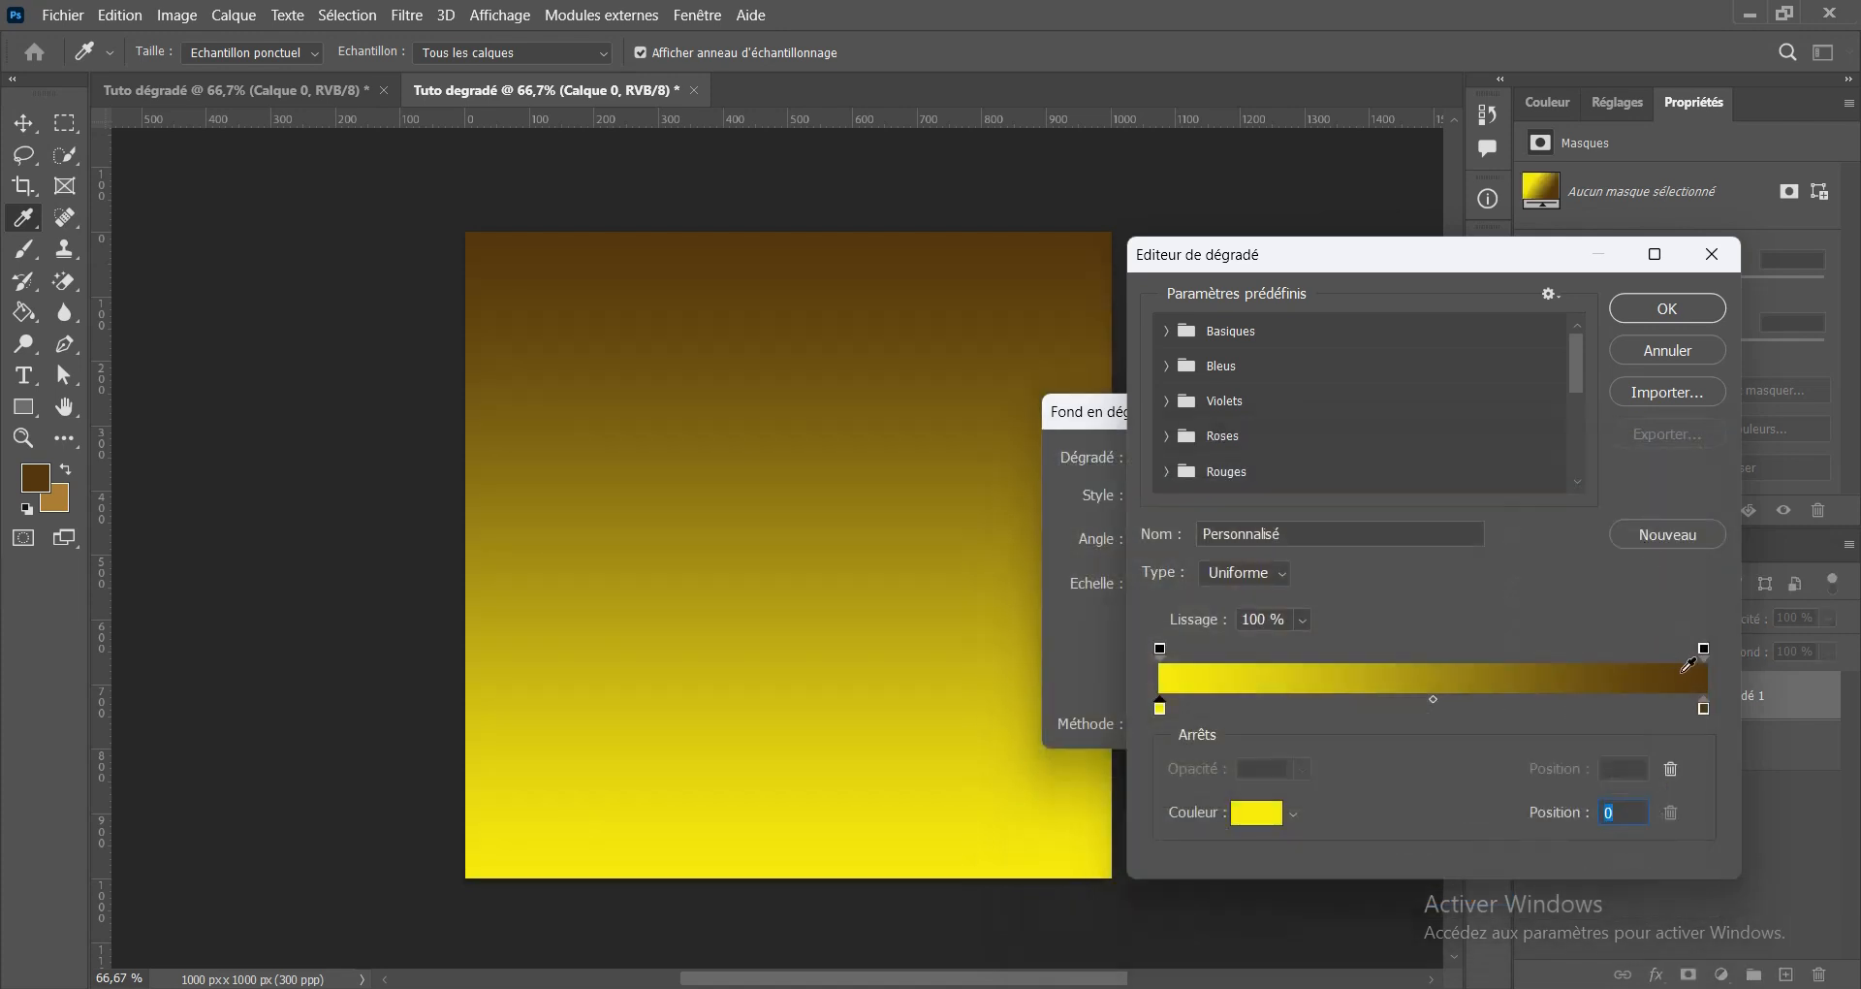
# Set the gradient's end colour stop to orange (f6690b) and accept the edited gradient
pyautogui.click(1705, 710)
pyautogui.click(1246, 806)
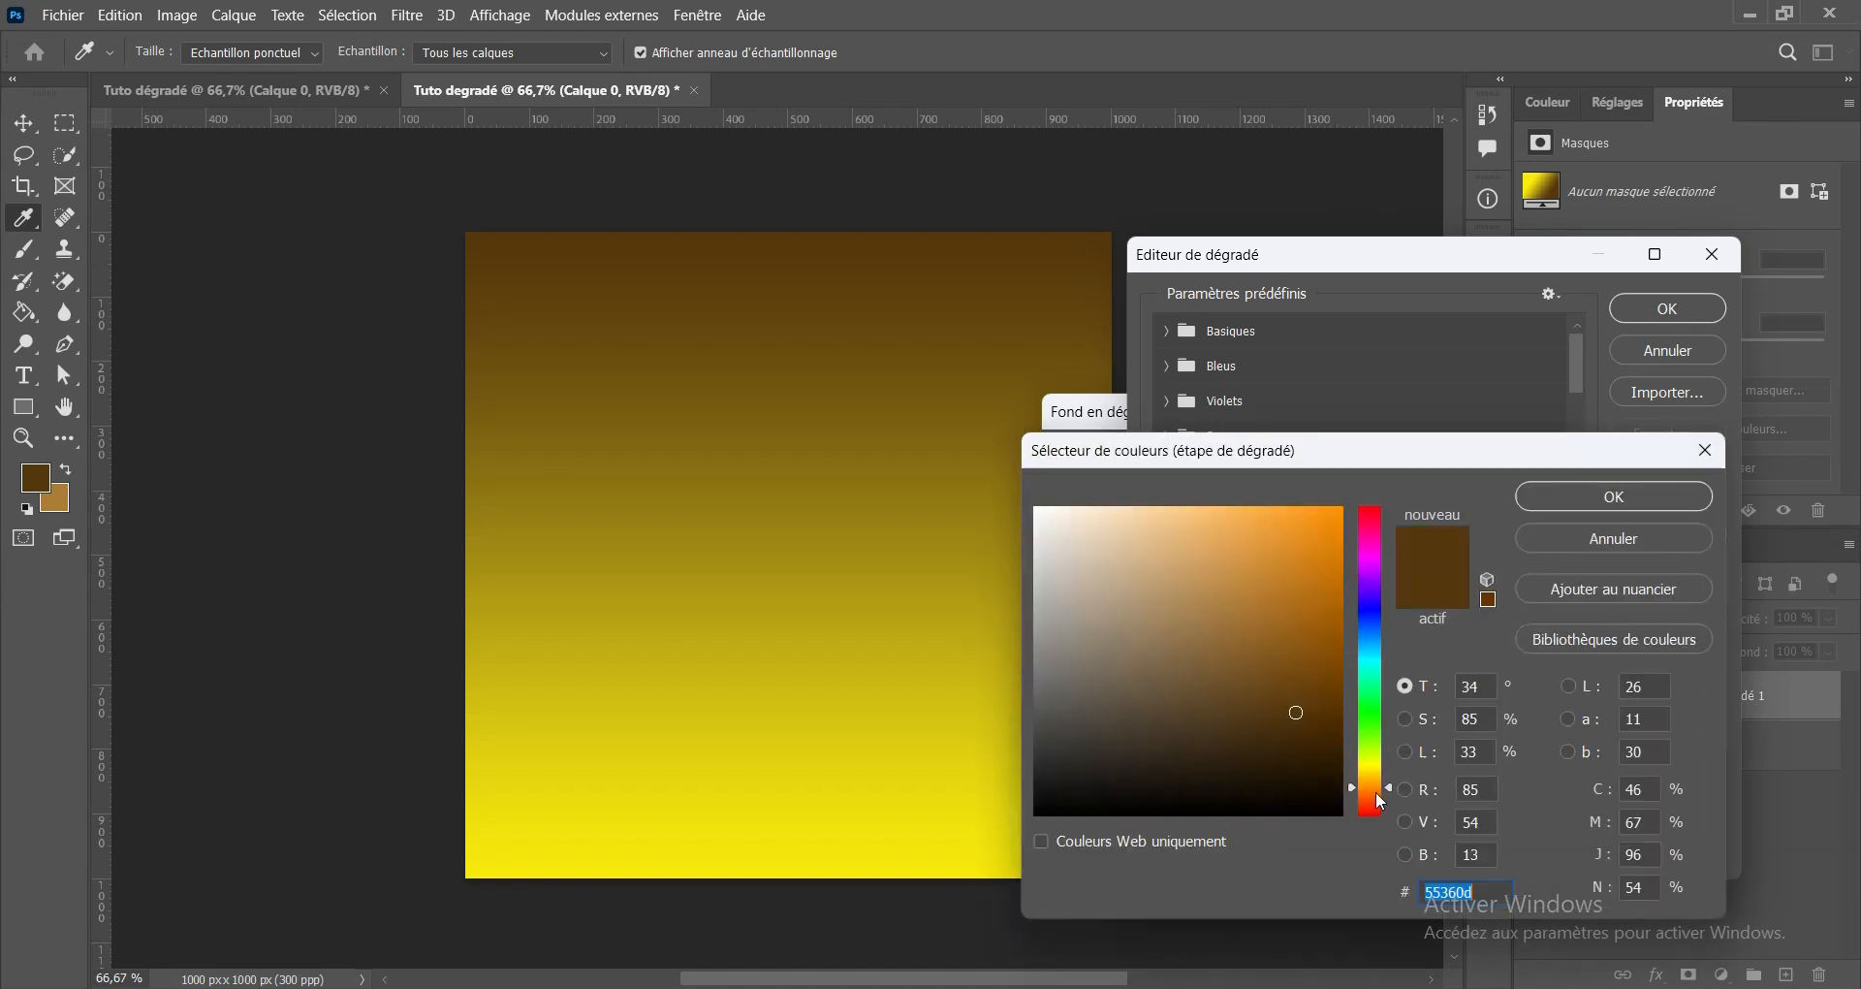
pyautogui.click(1370, 794)
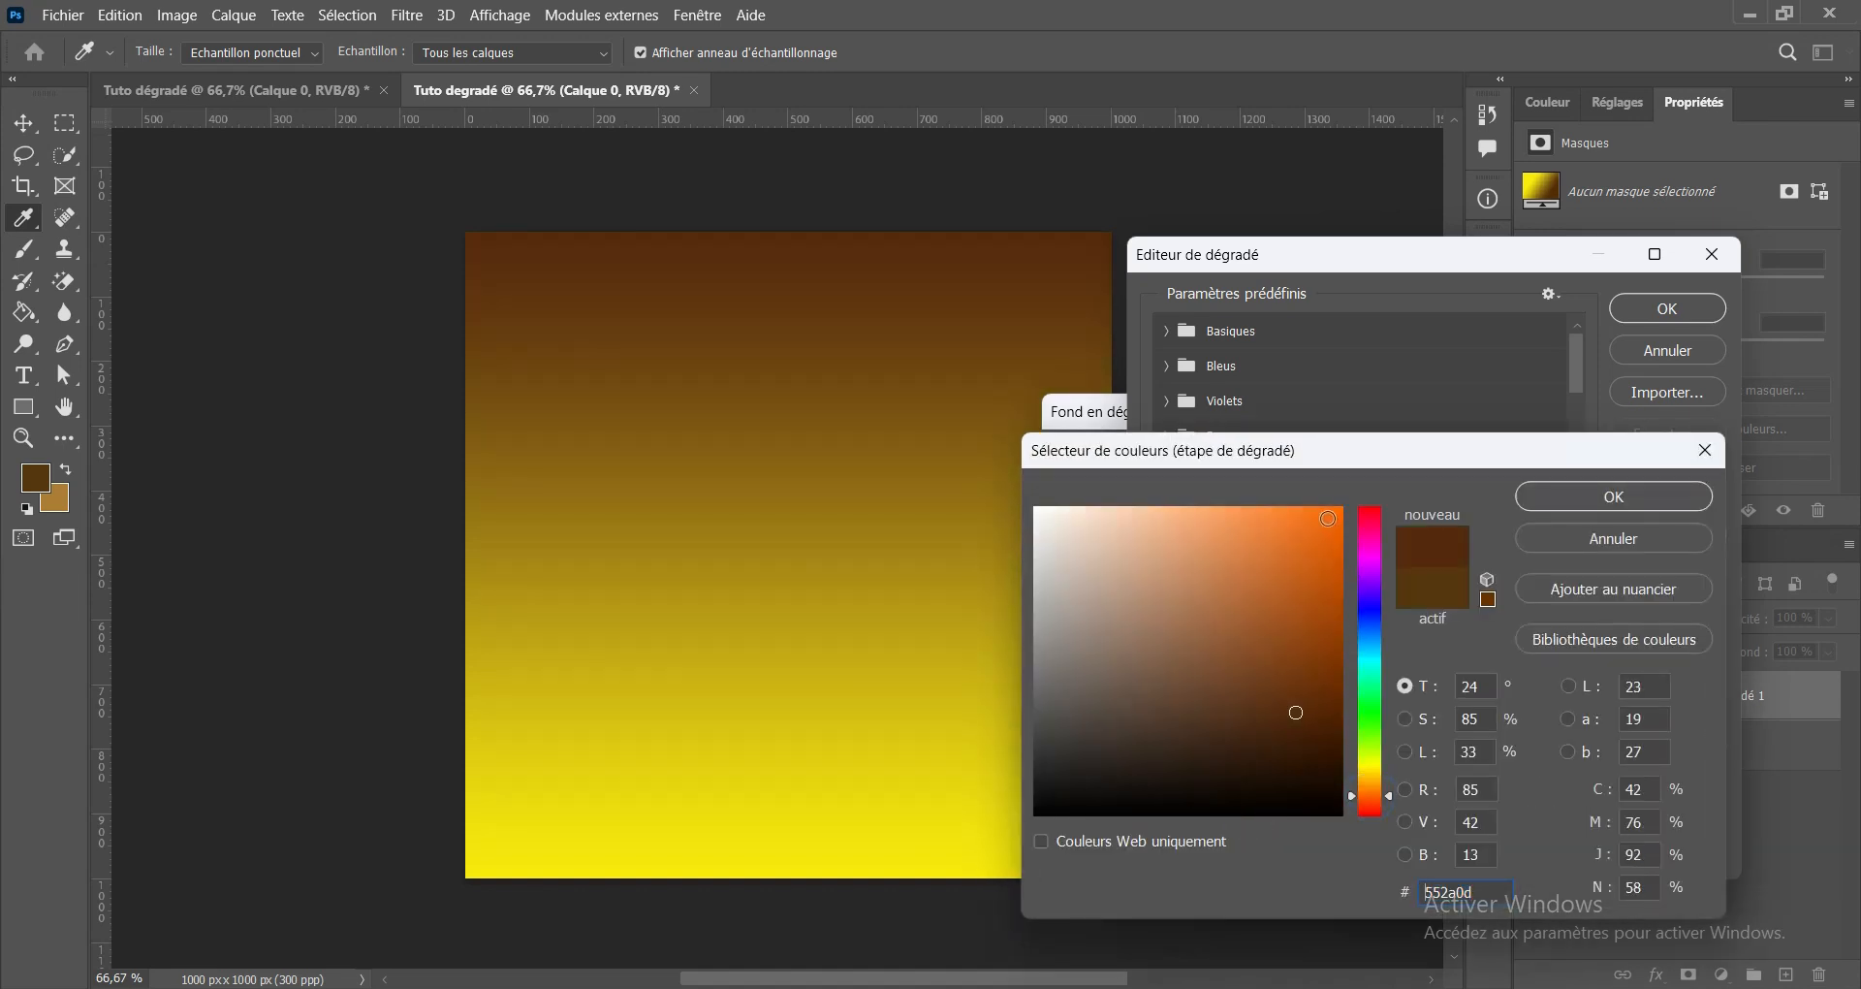
pyautogui.click(1329, 519)
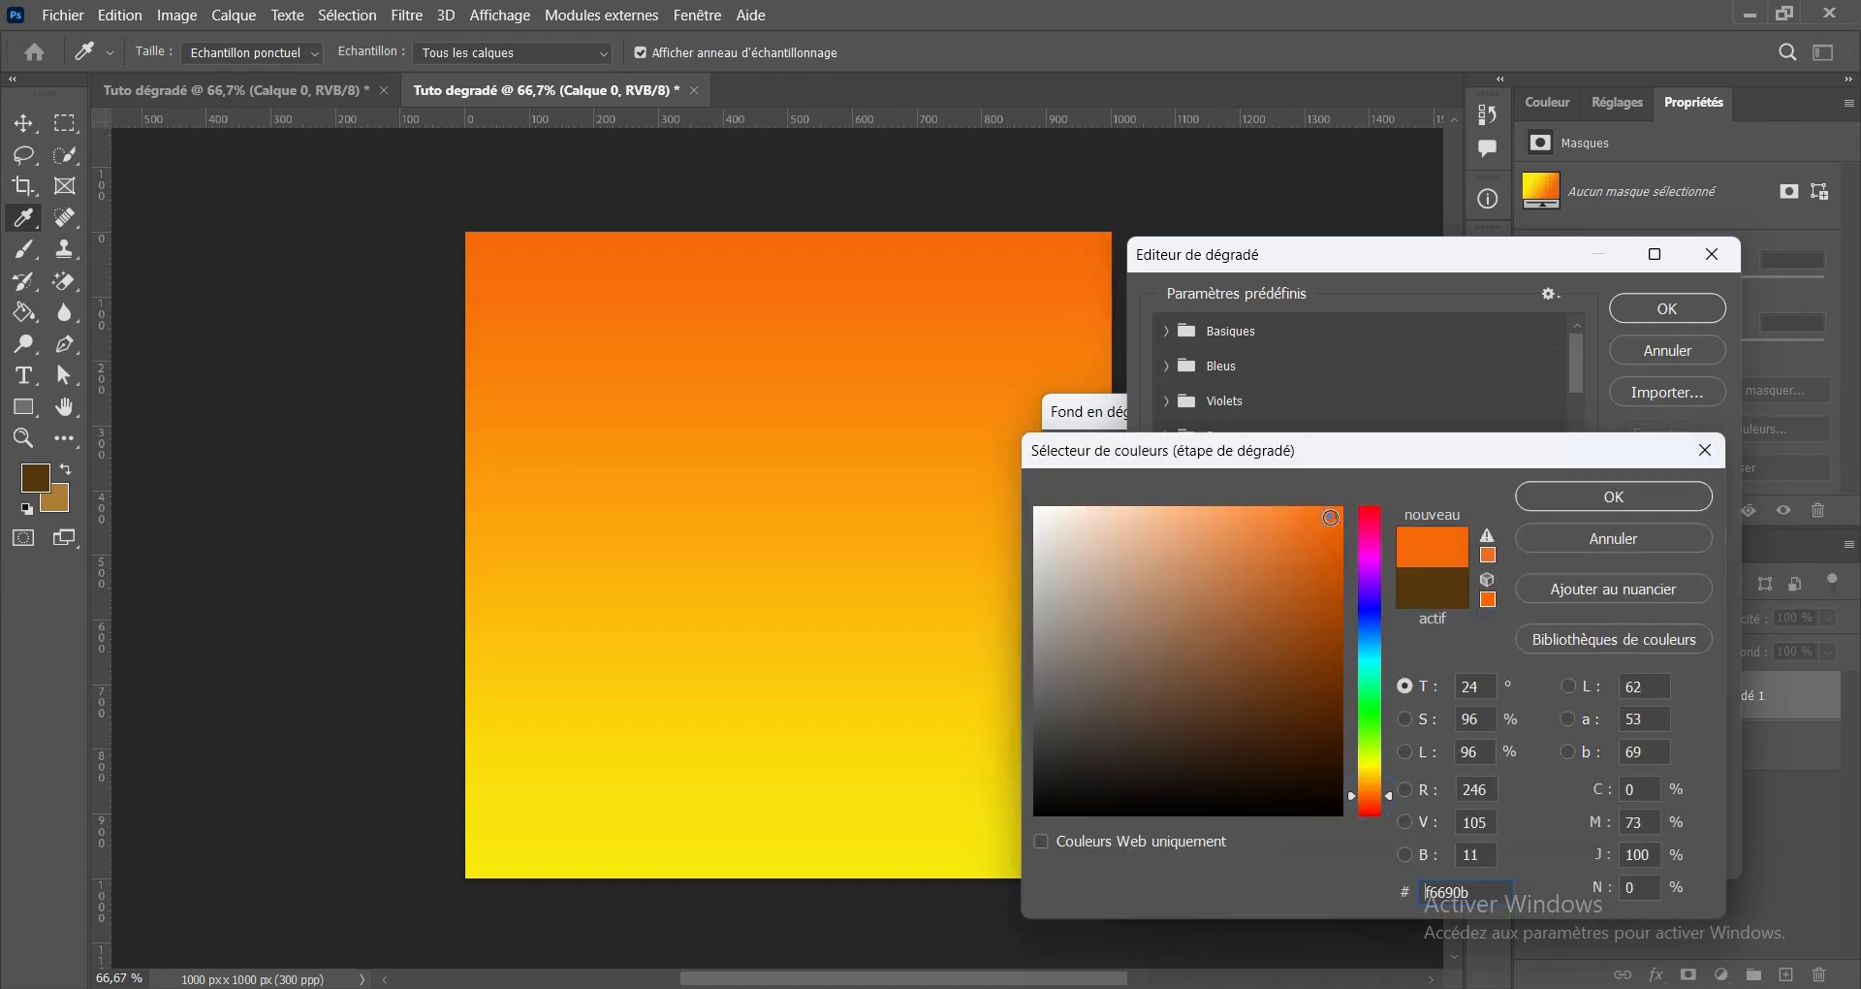
pyautogui.click(1578, 499)
pyautogui.click(1676, 305)
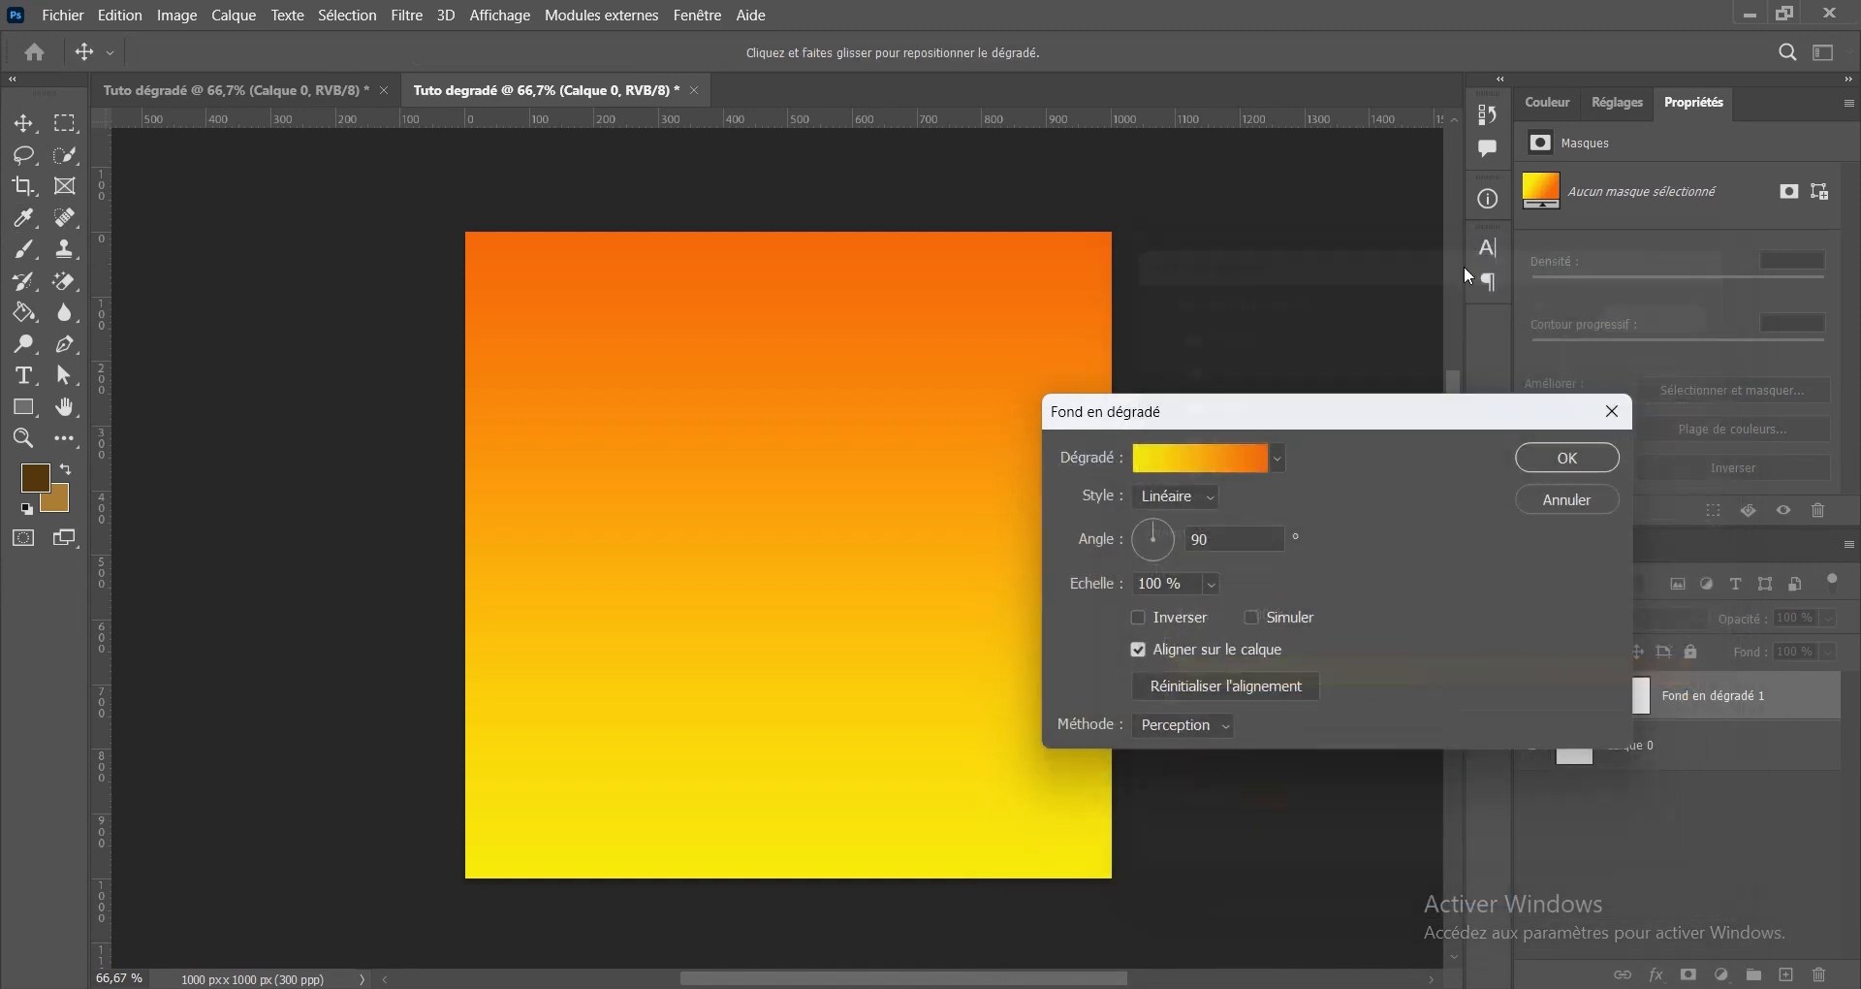
pyautogui.moveTo(1338, 421); pyautogui.dragTo(1438, 425)
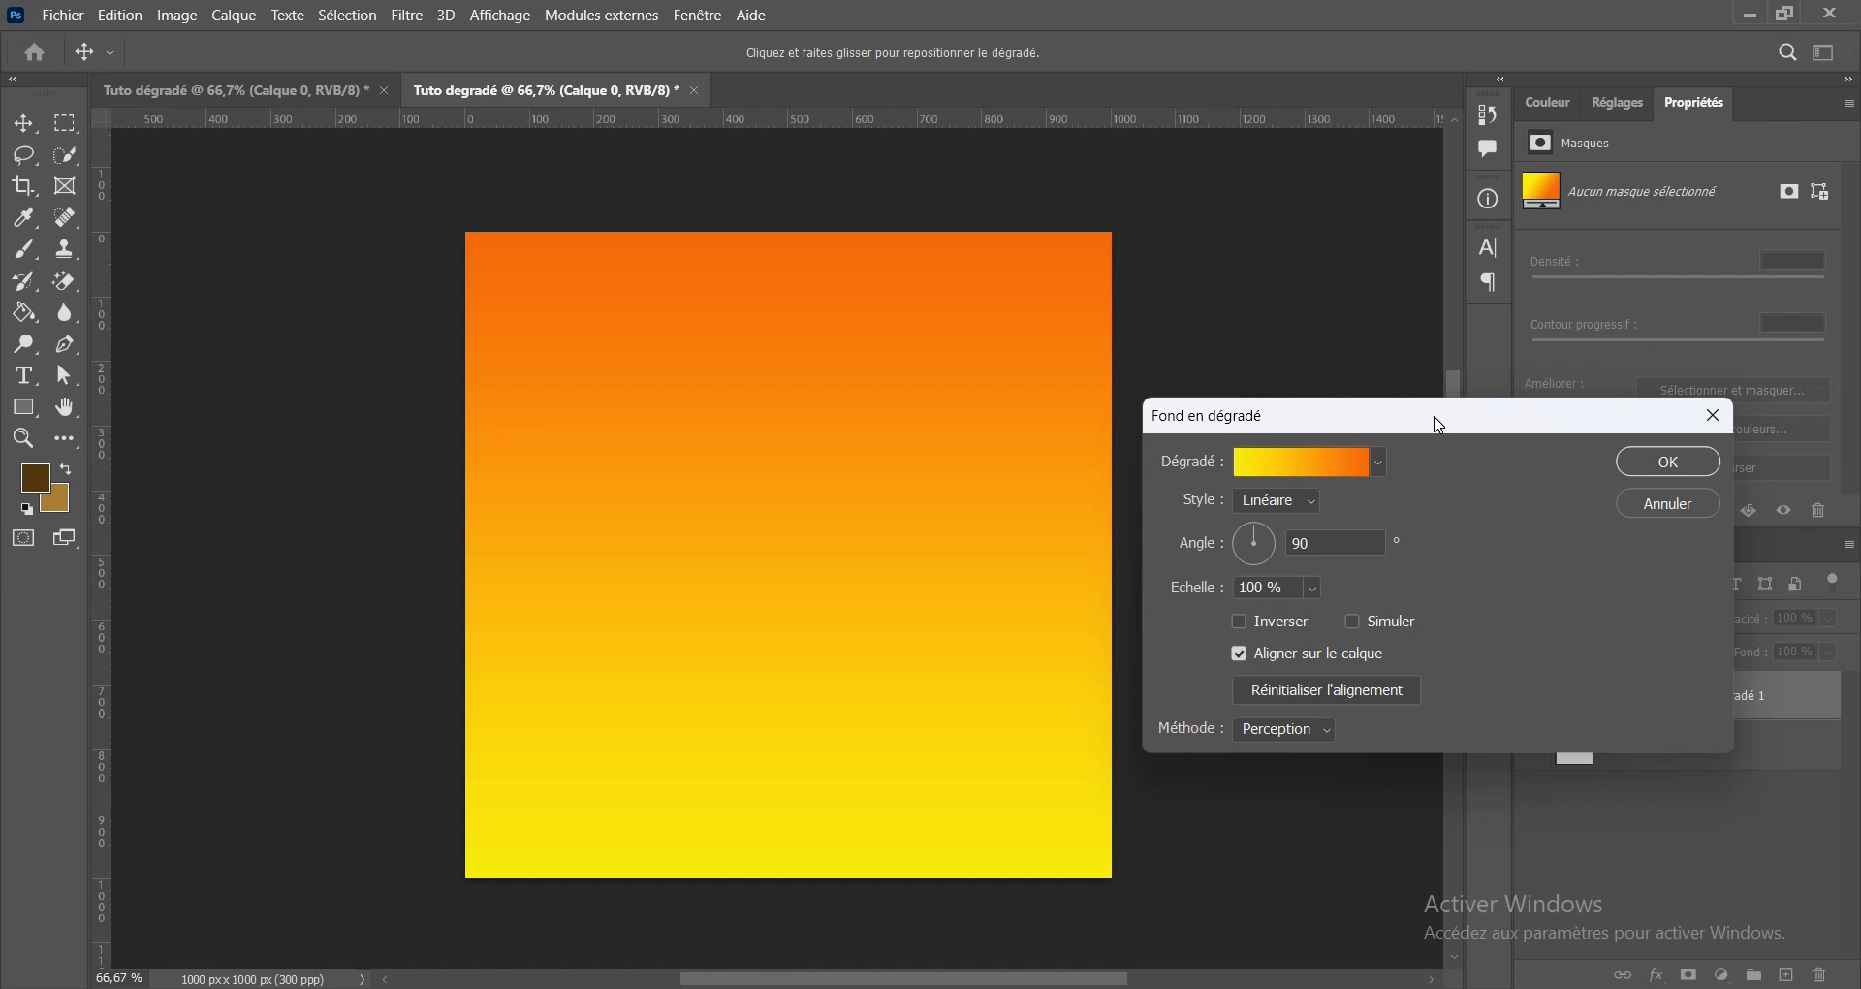
pyautogui.moveTo(1438, 424); pyautogui.dragTo(1429, 427)
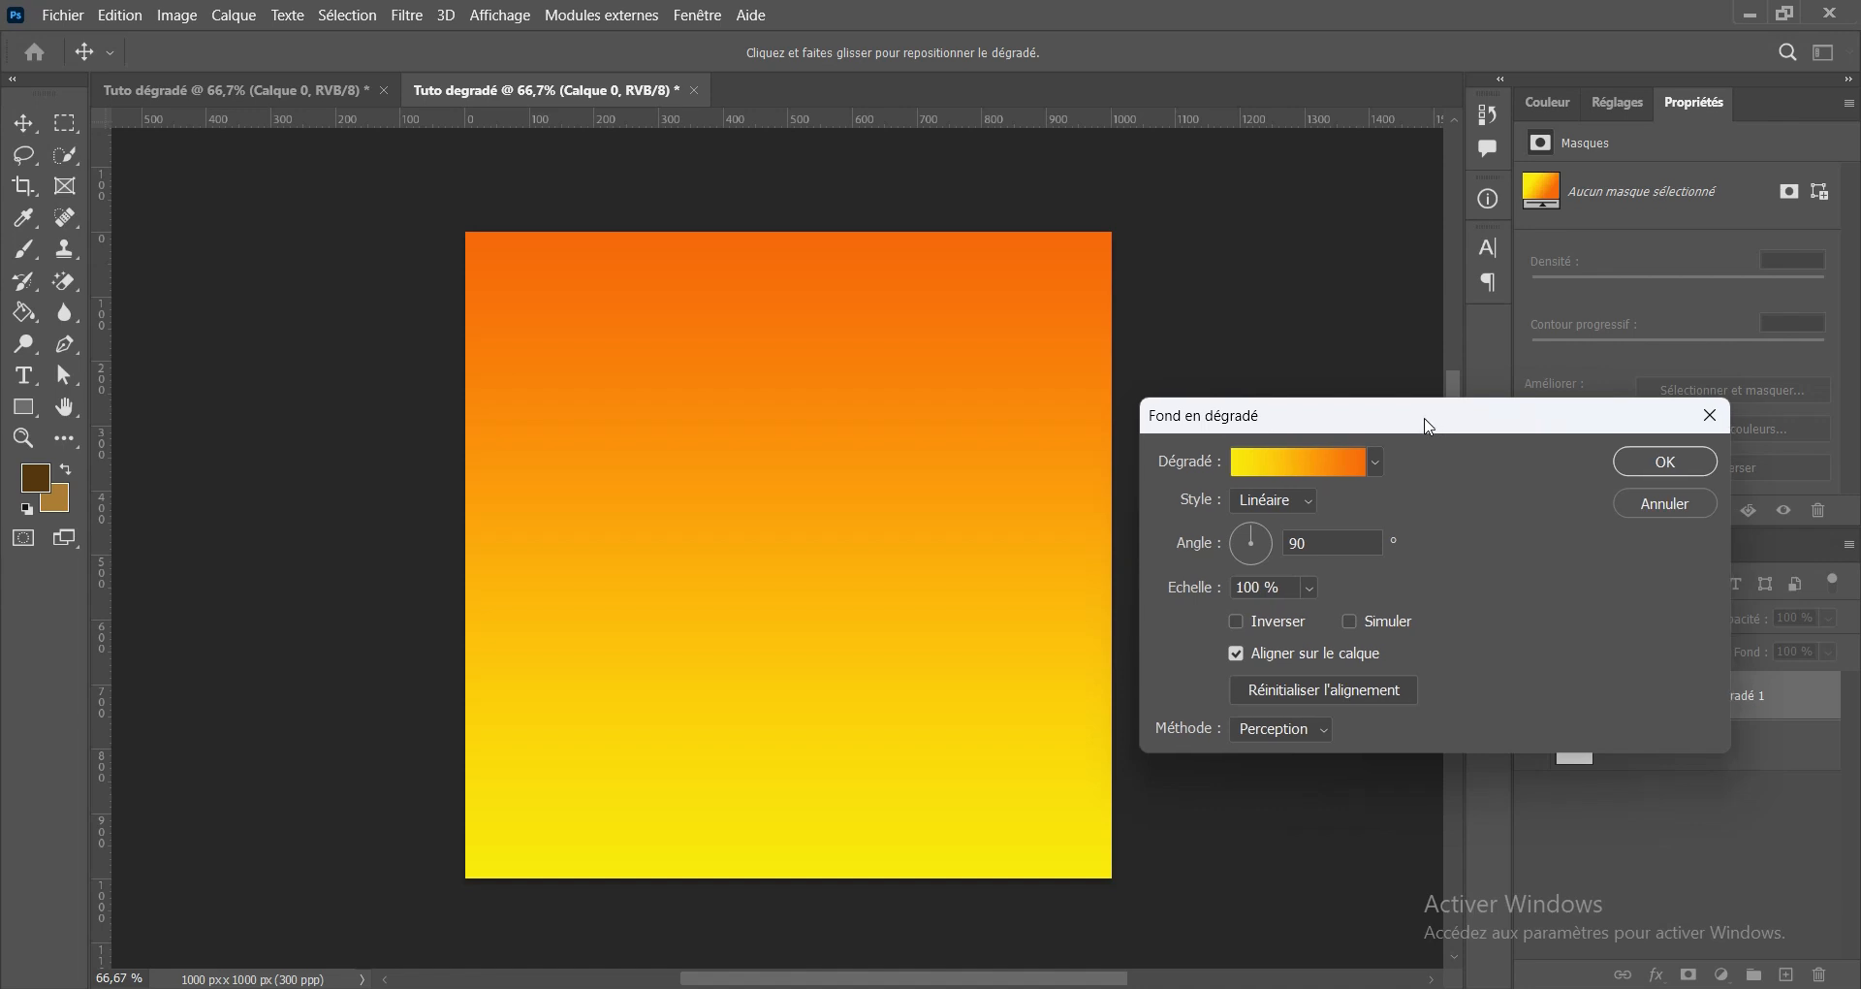
# Try the Radial, Angle, Réfléchi and Losange styles on the gradient fill and return the style to Linéaire
pyautogui.click(1267, 502)
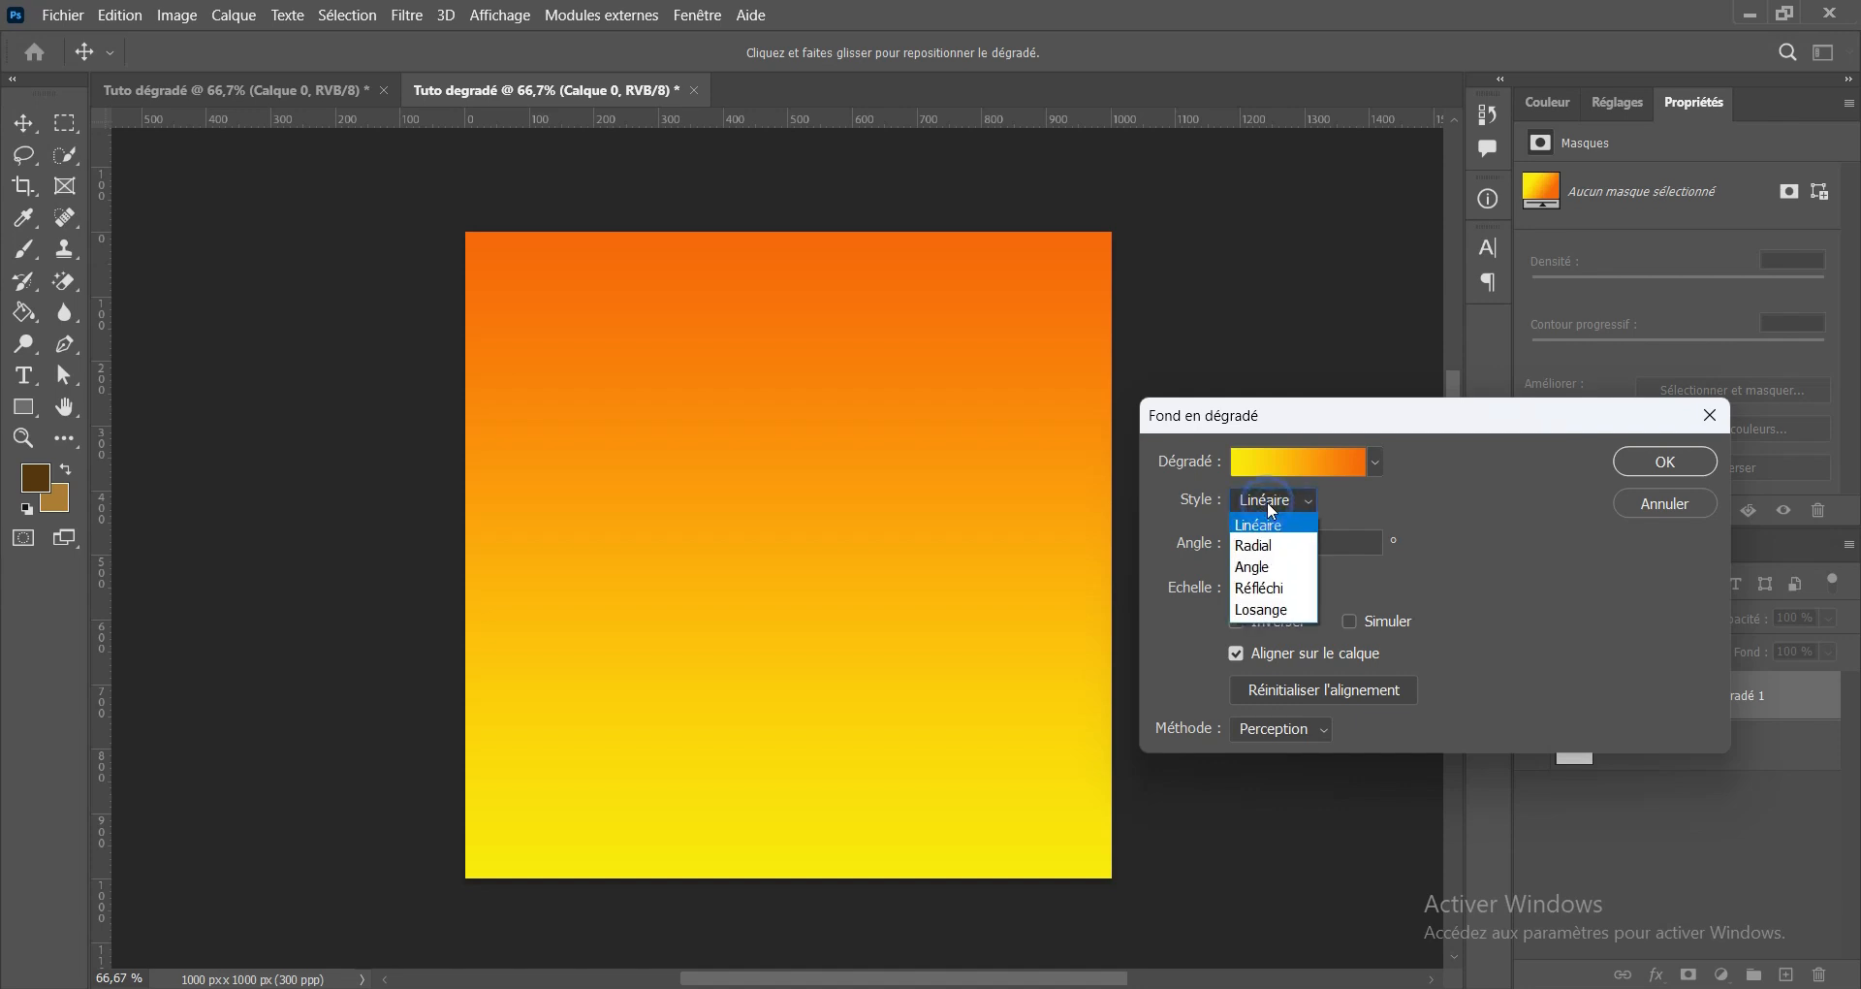
pyautogui.click(1263, 547)
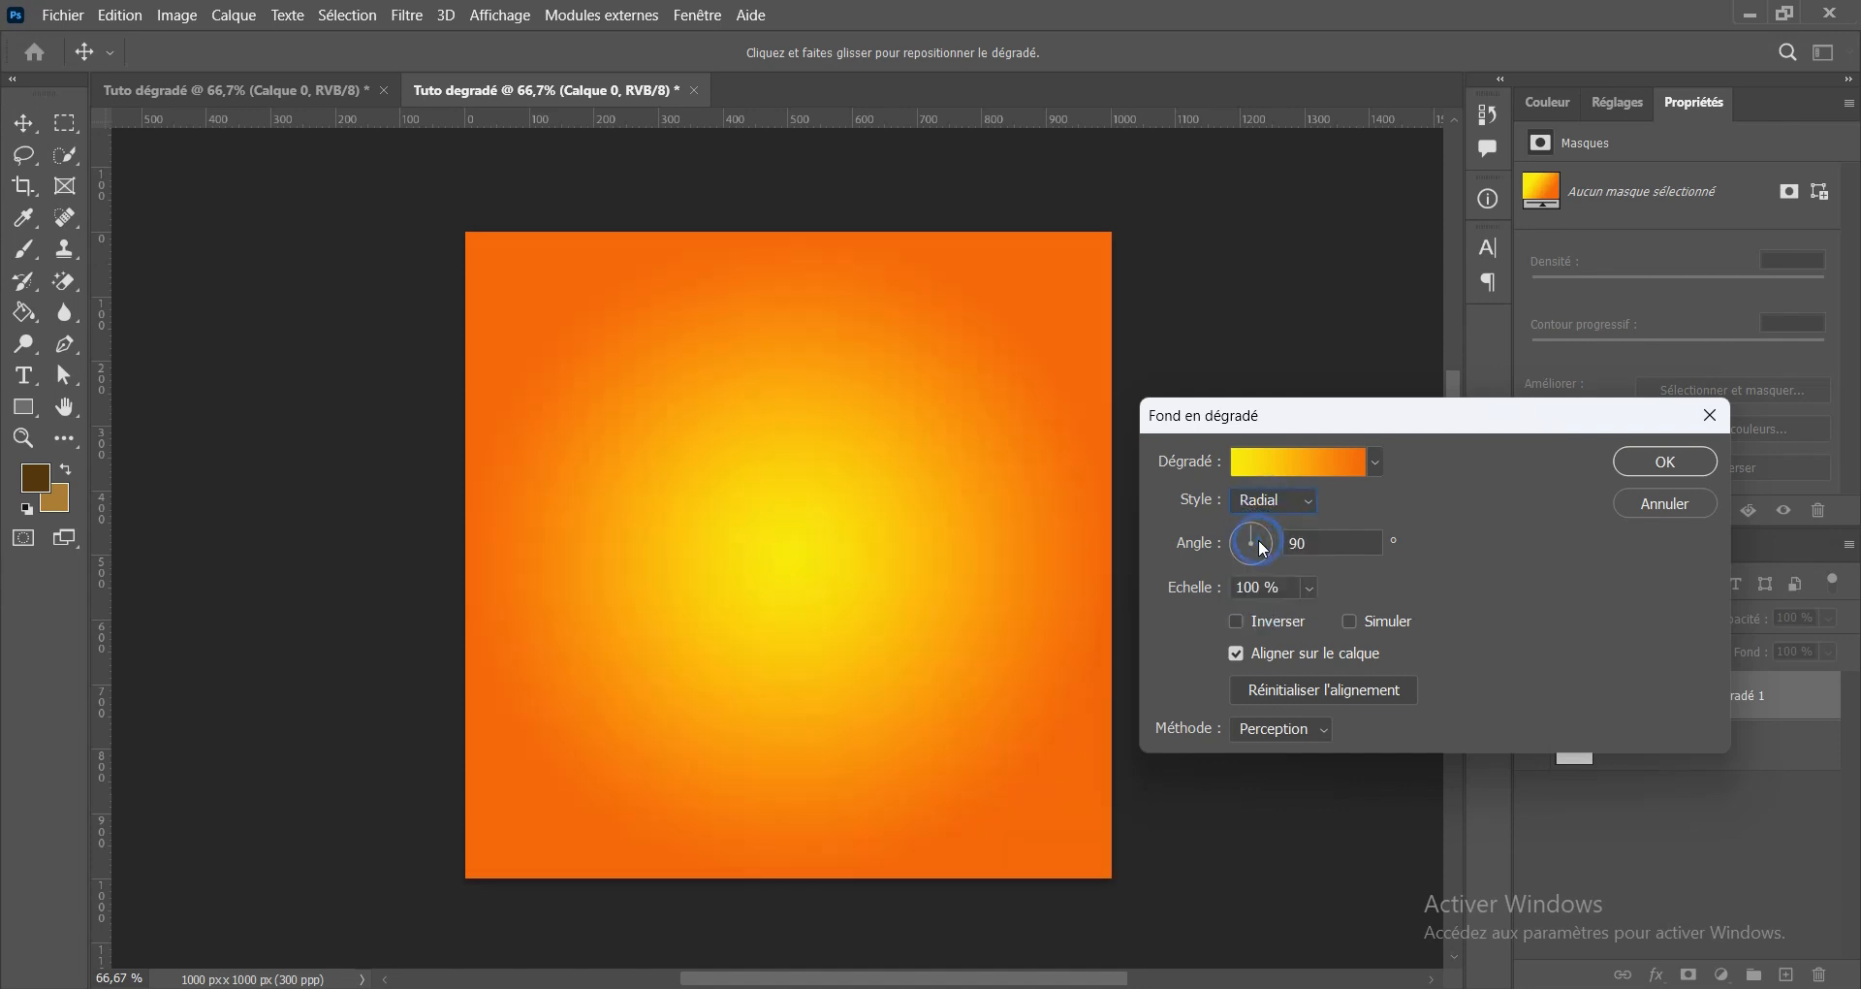
pyautogui.click(1270, 502)
pyautogui.click(1268, 568)
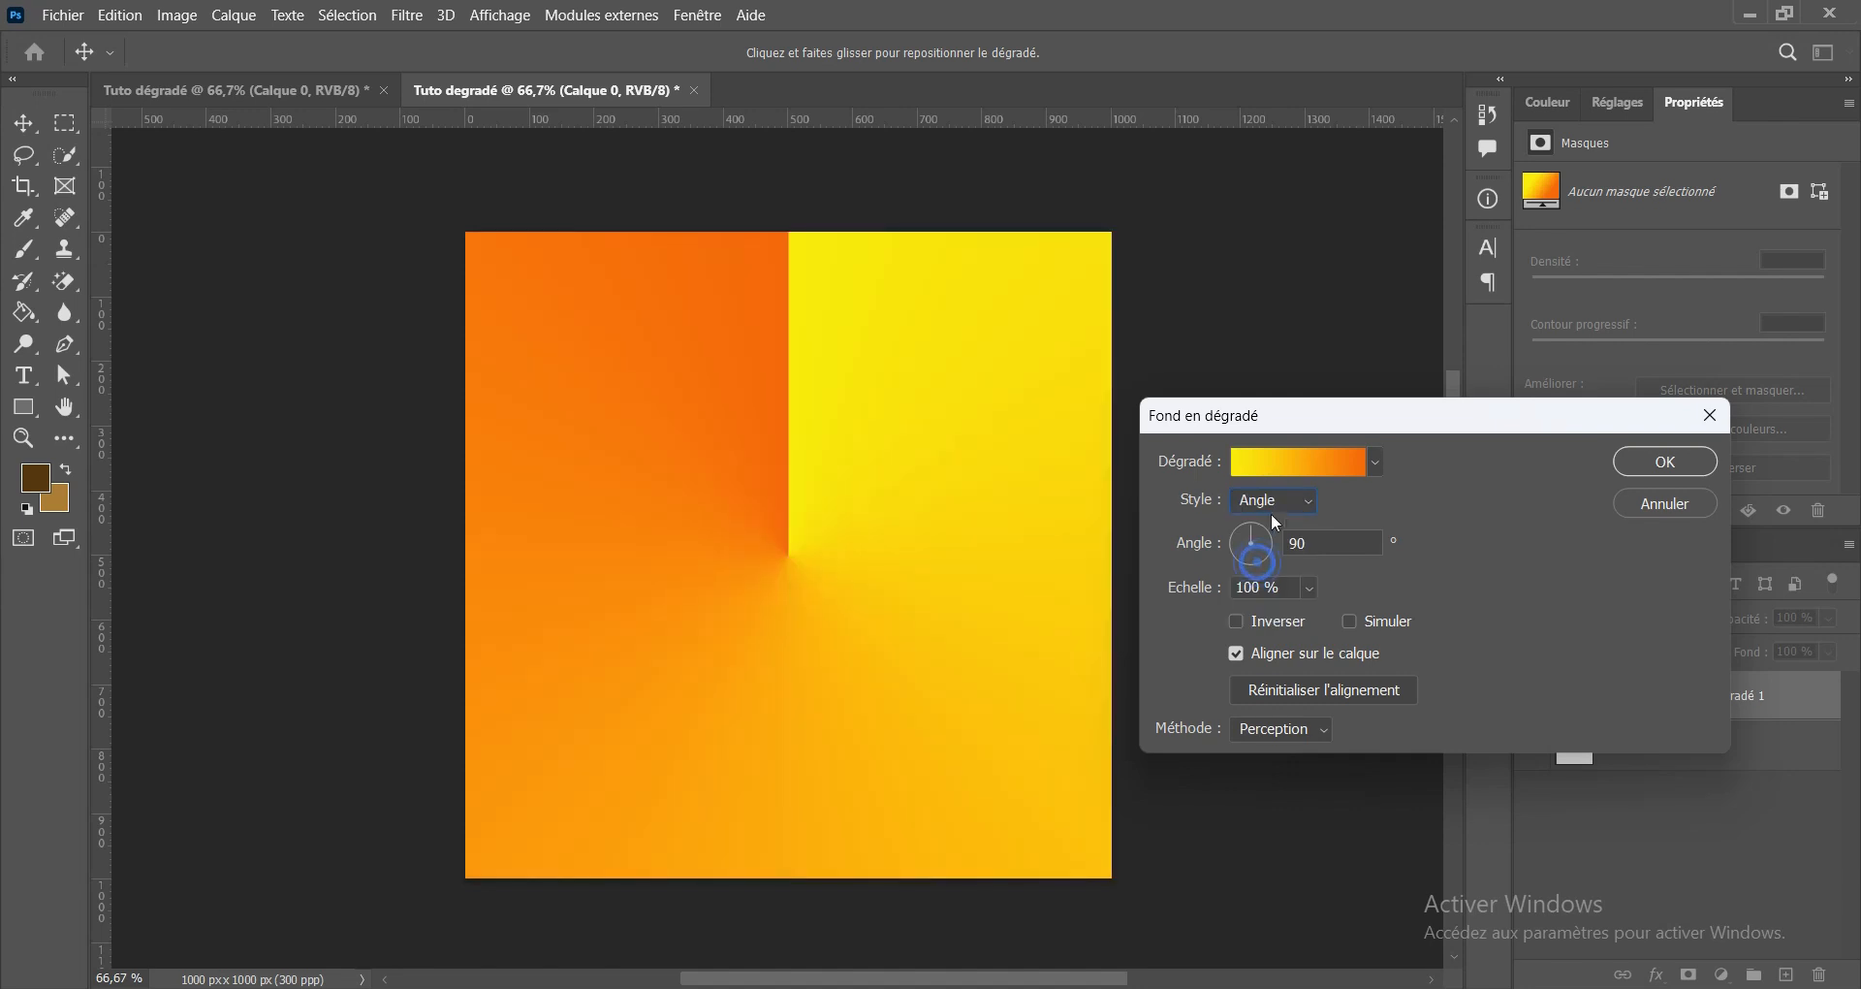
pyautogui.click(1274, 500)
pyautogui.click(1262, 588)
pyautogui.click(1282, 500)
pyautogui.click(1265, 610)
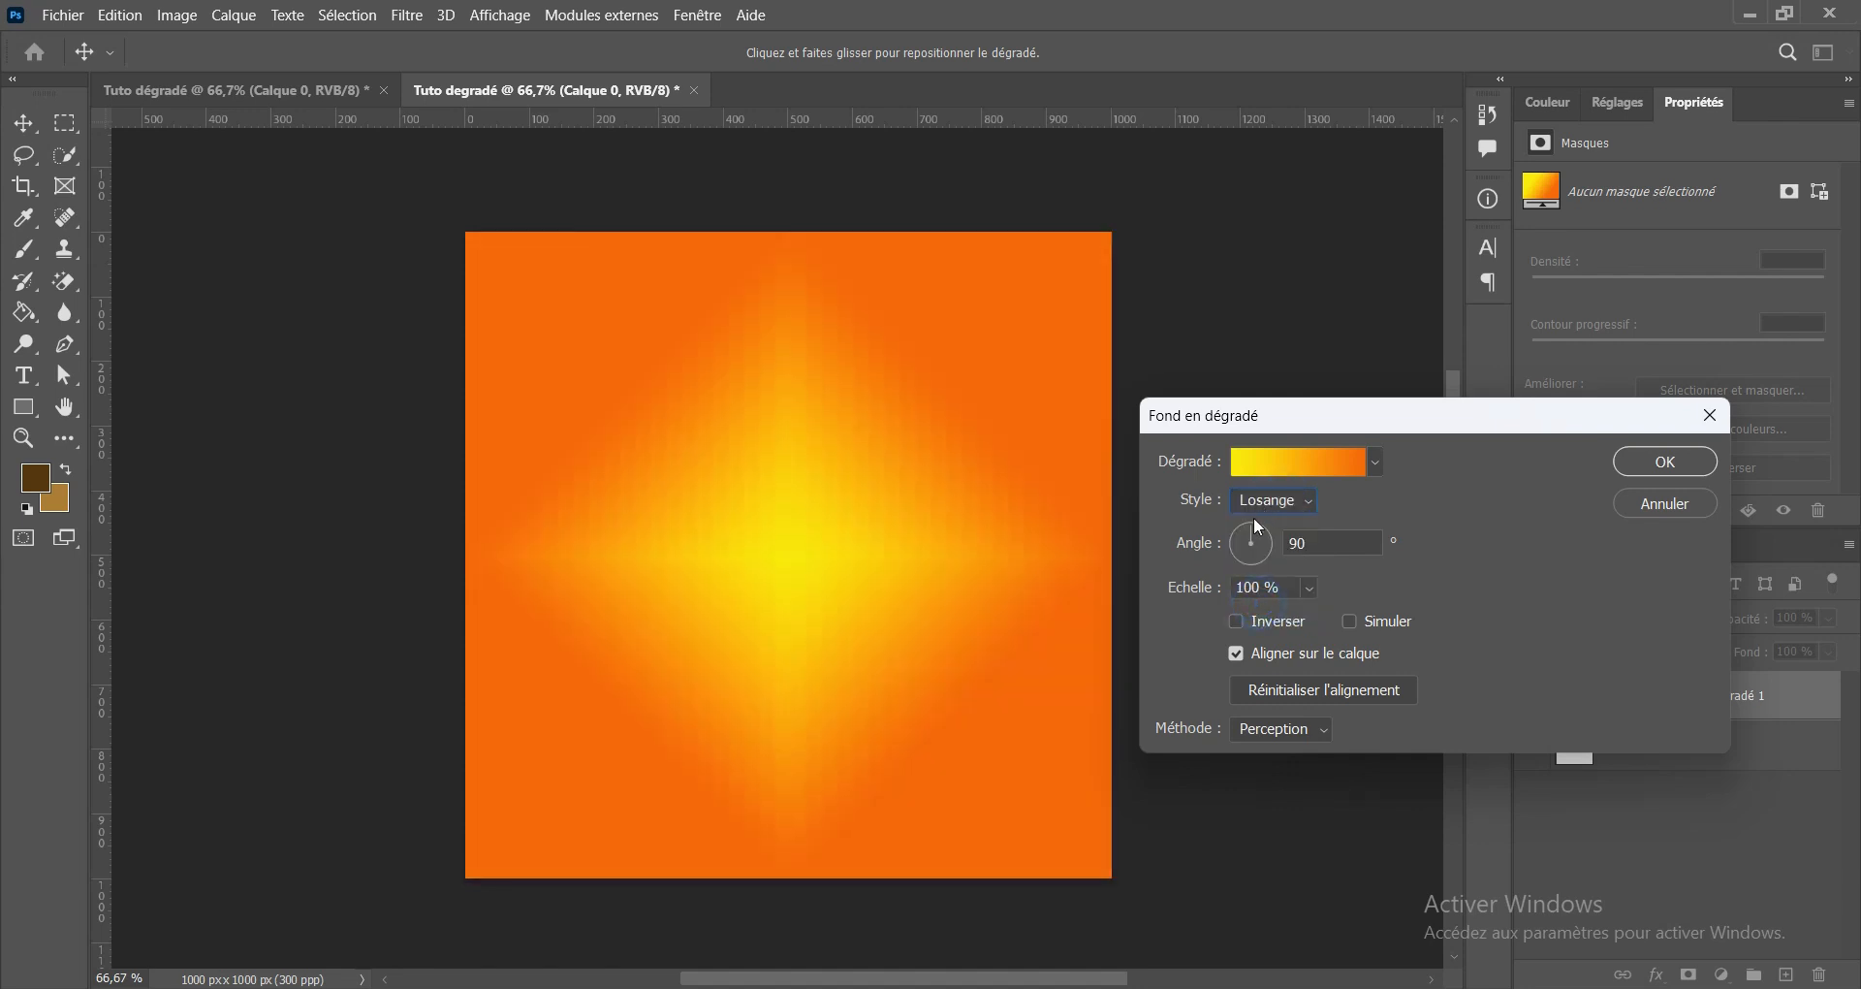
pyautogui.click(1270, 500)
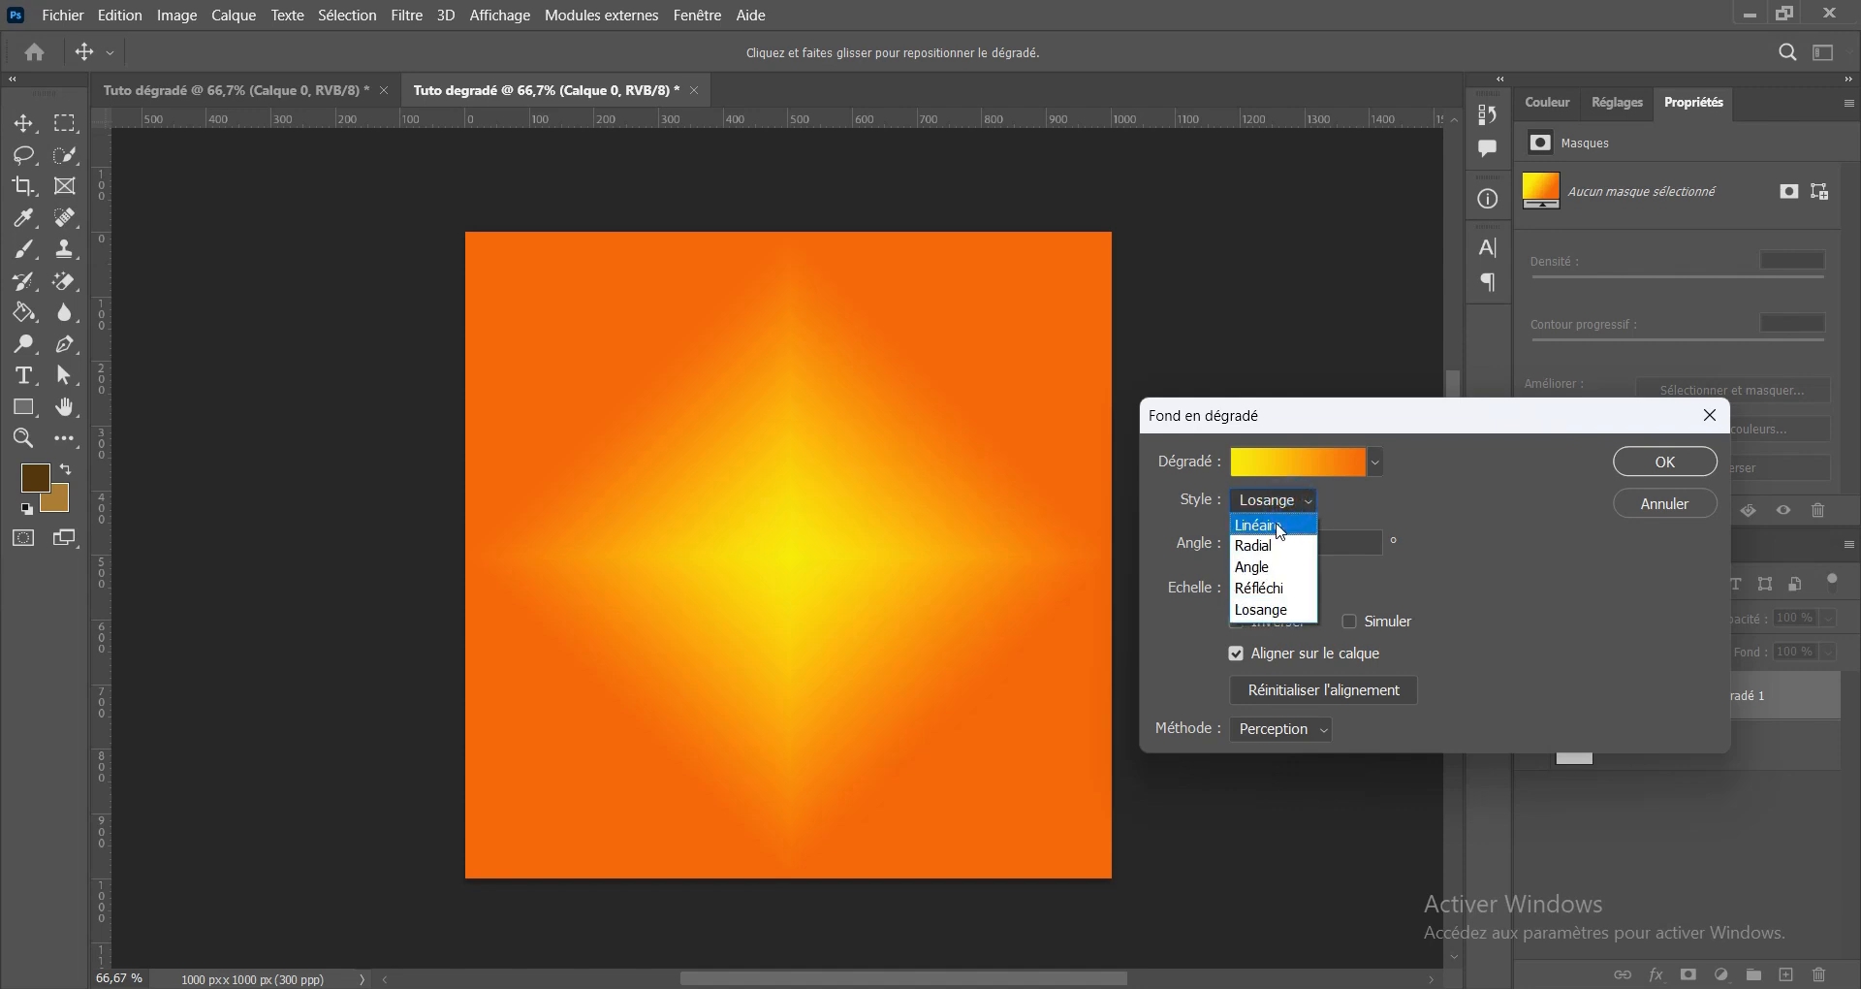
pyautogui.click(1280, 526)
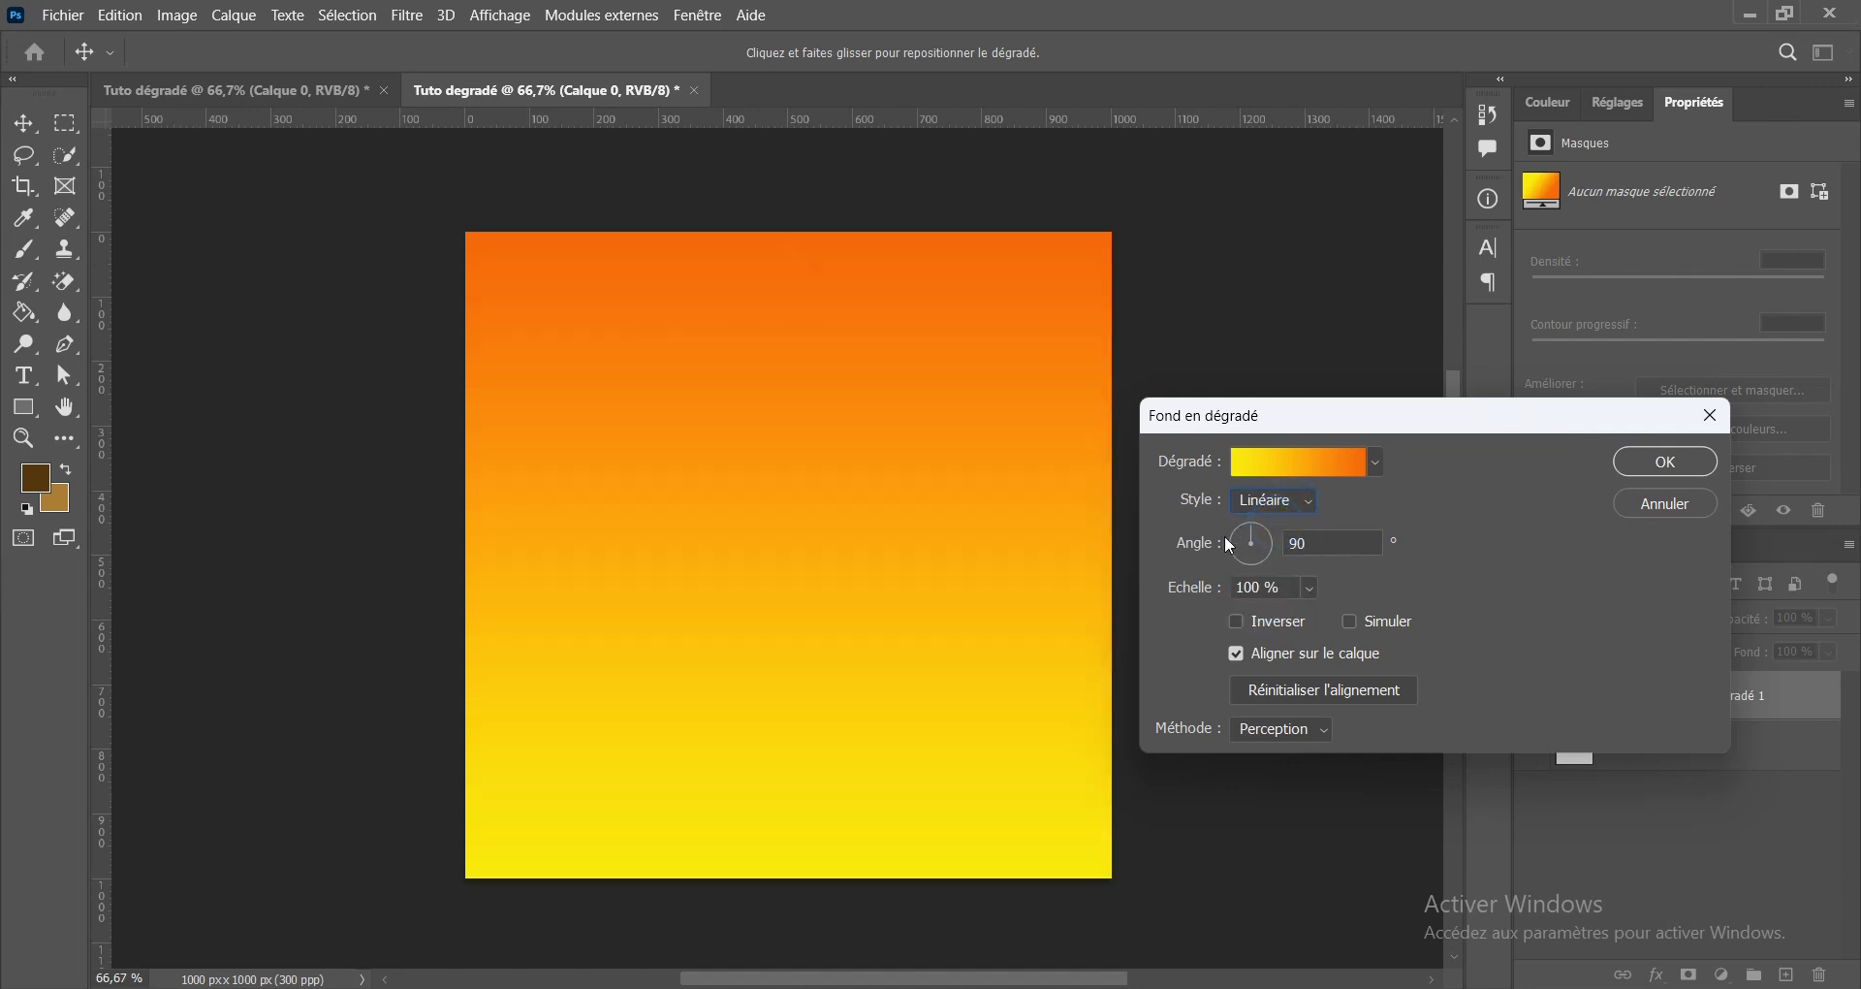
# Try different rotations of the gradient, including angles of 120° and 60°
pyautogui.moveTo(1265, 538); pyautogui.dragTo(1268, 553)
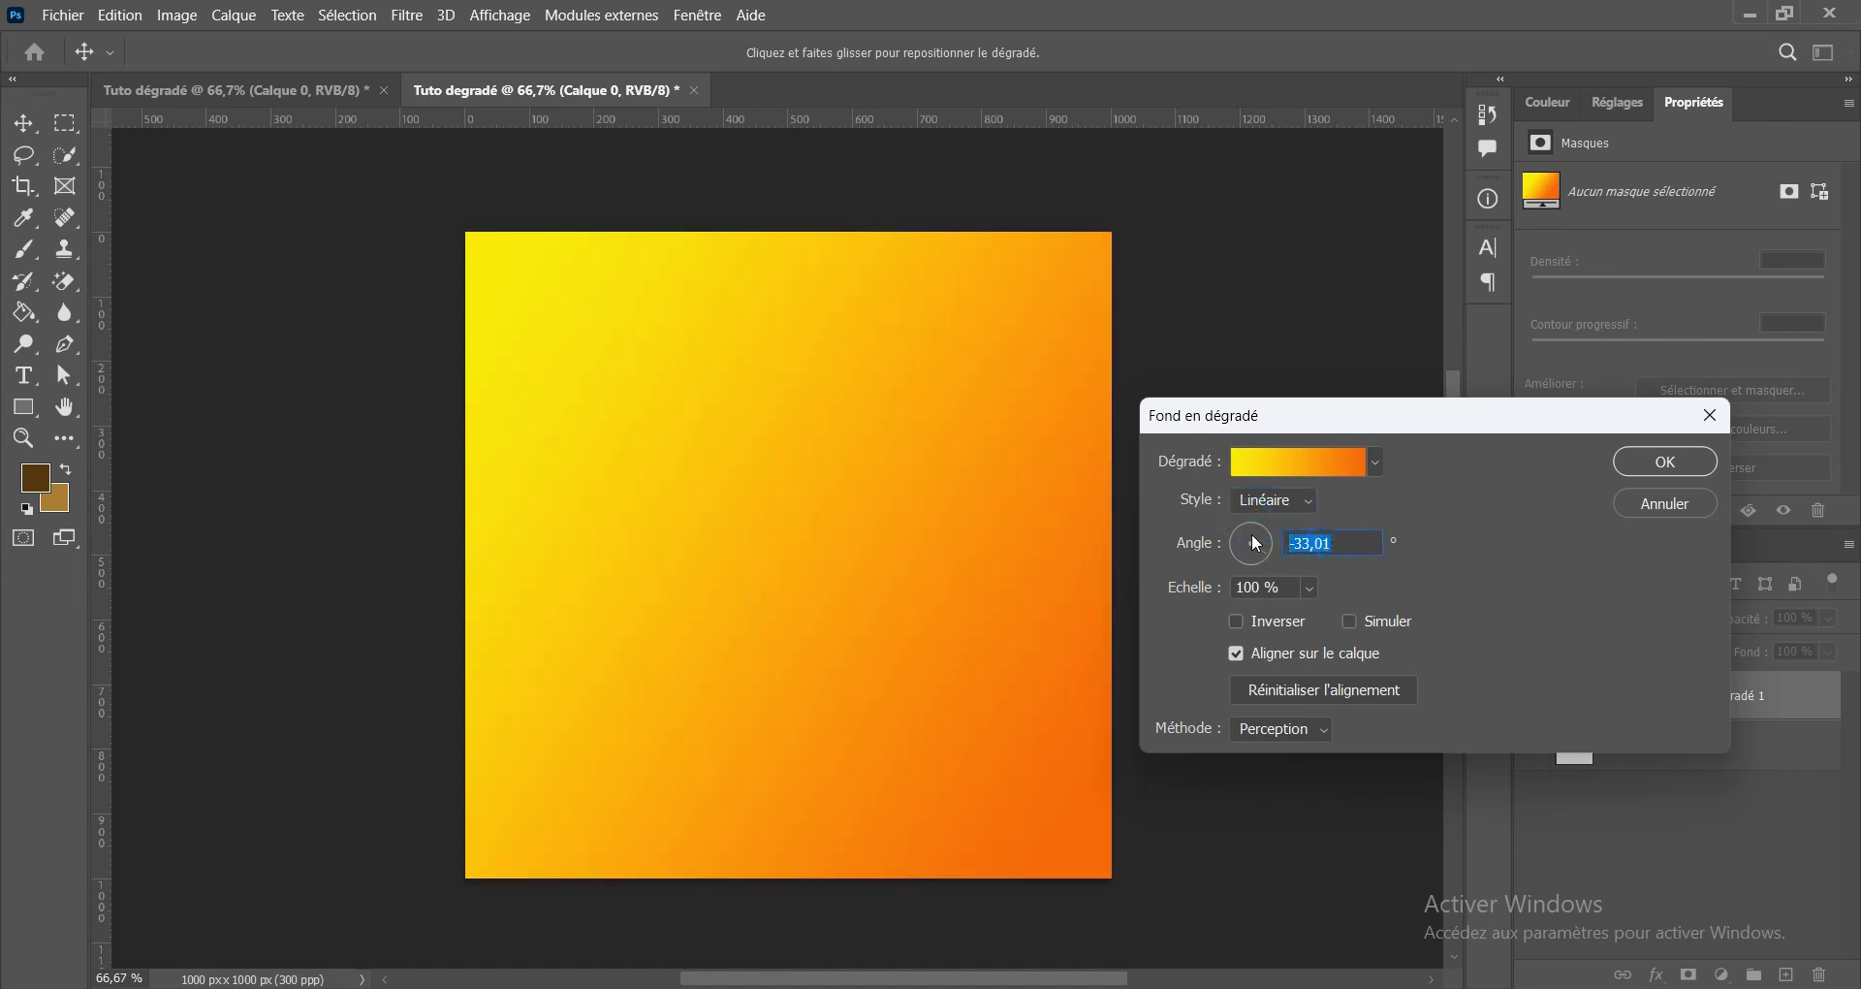
pyautogui.write('120')
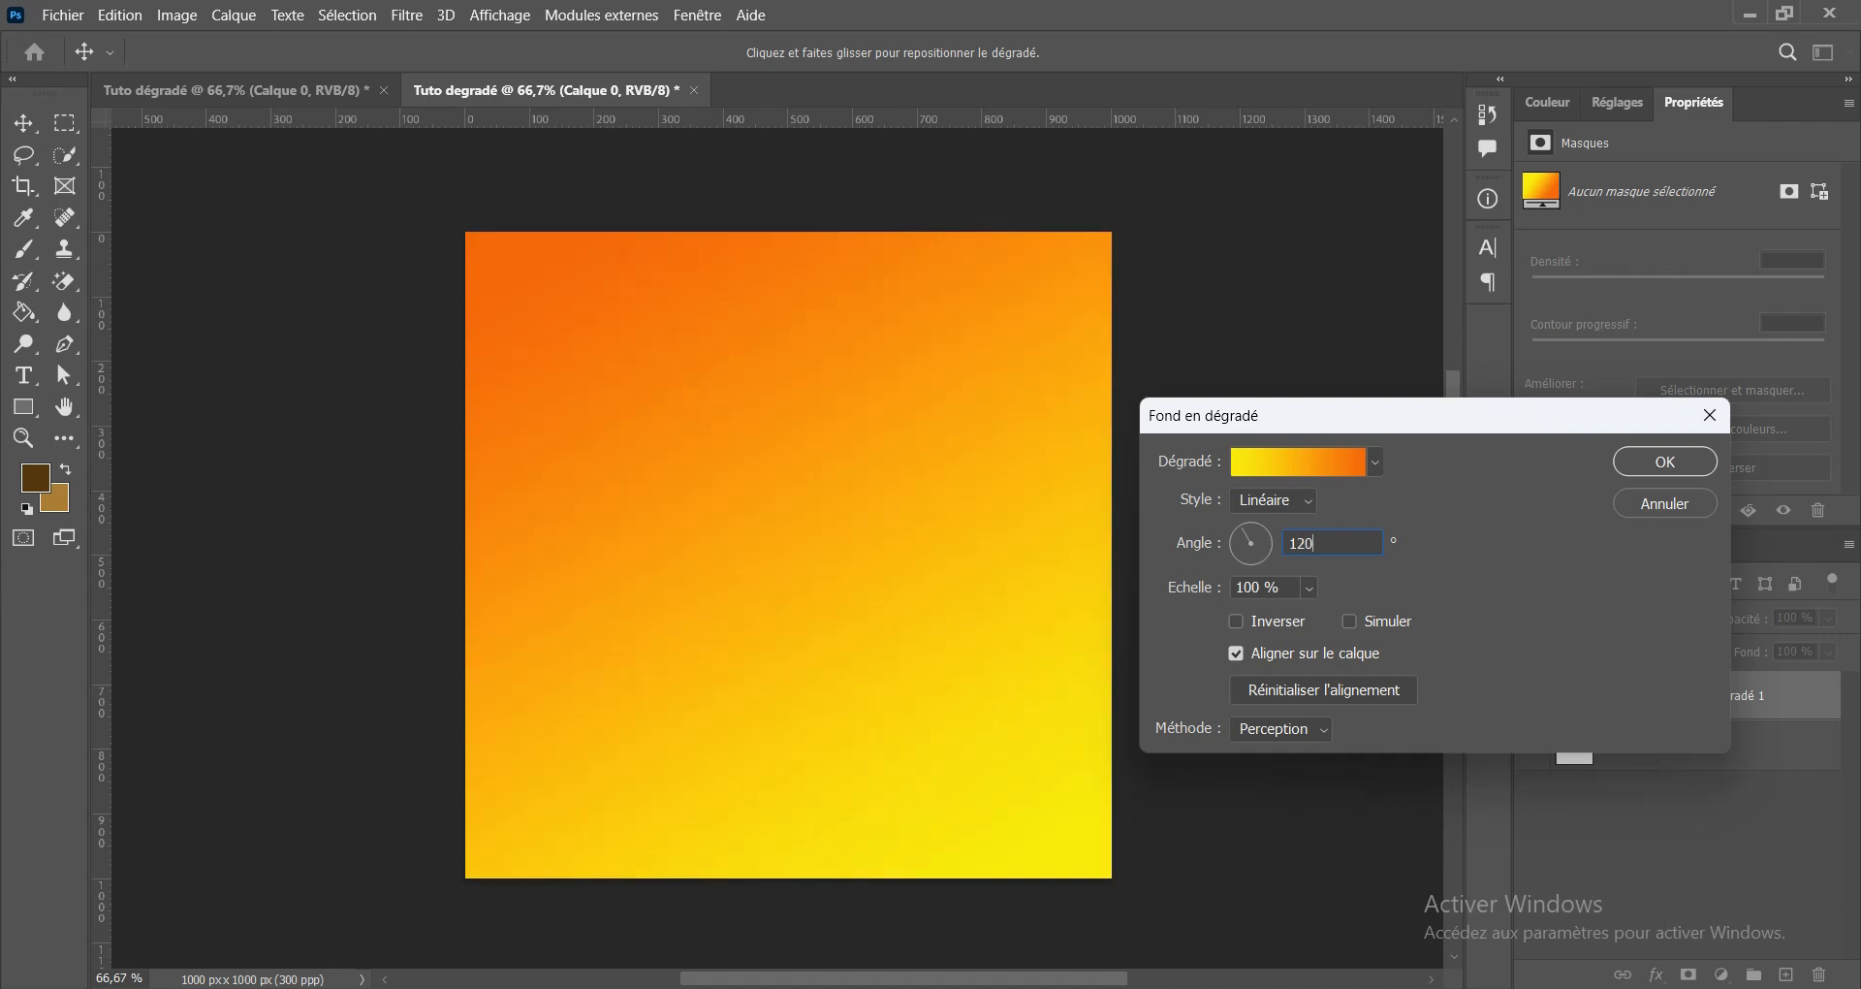
pyautogui.doubleClick(1318, 544)
pyautogui.write('60')
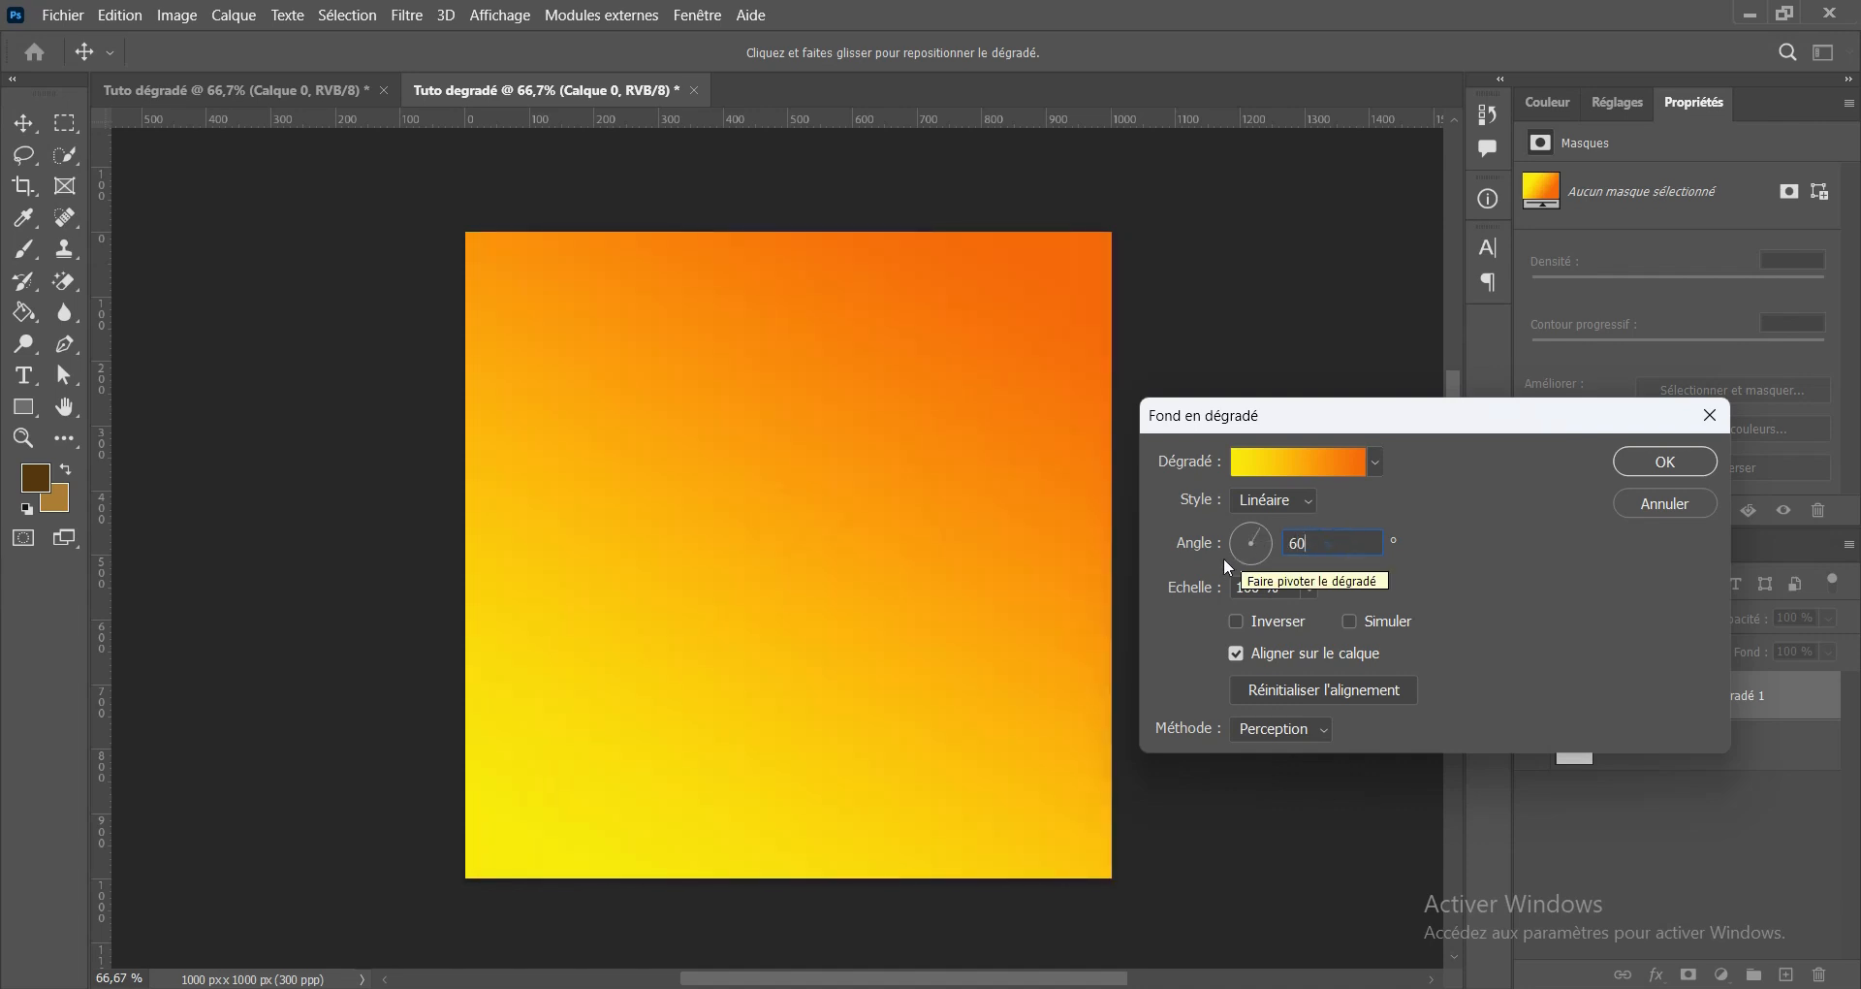
pyautogui.click(1182, 570)
# Try a gradient scale of 223 % and set the scale back to 100 %
pyautogui.click(1310, 588)
pyautogui.moveTo(1316, 614); pyautogui.dragTo(1251, 584)
pyautogui.doubleClick(1251, 587)
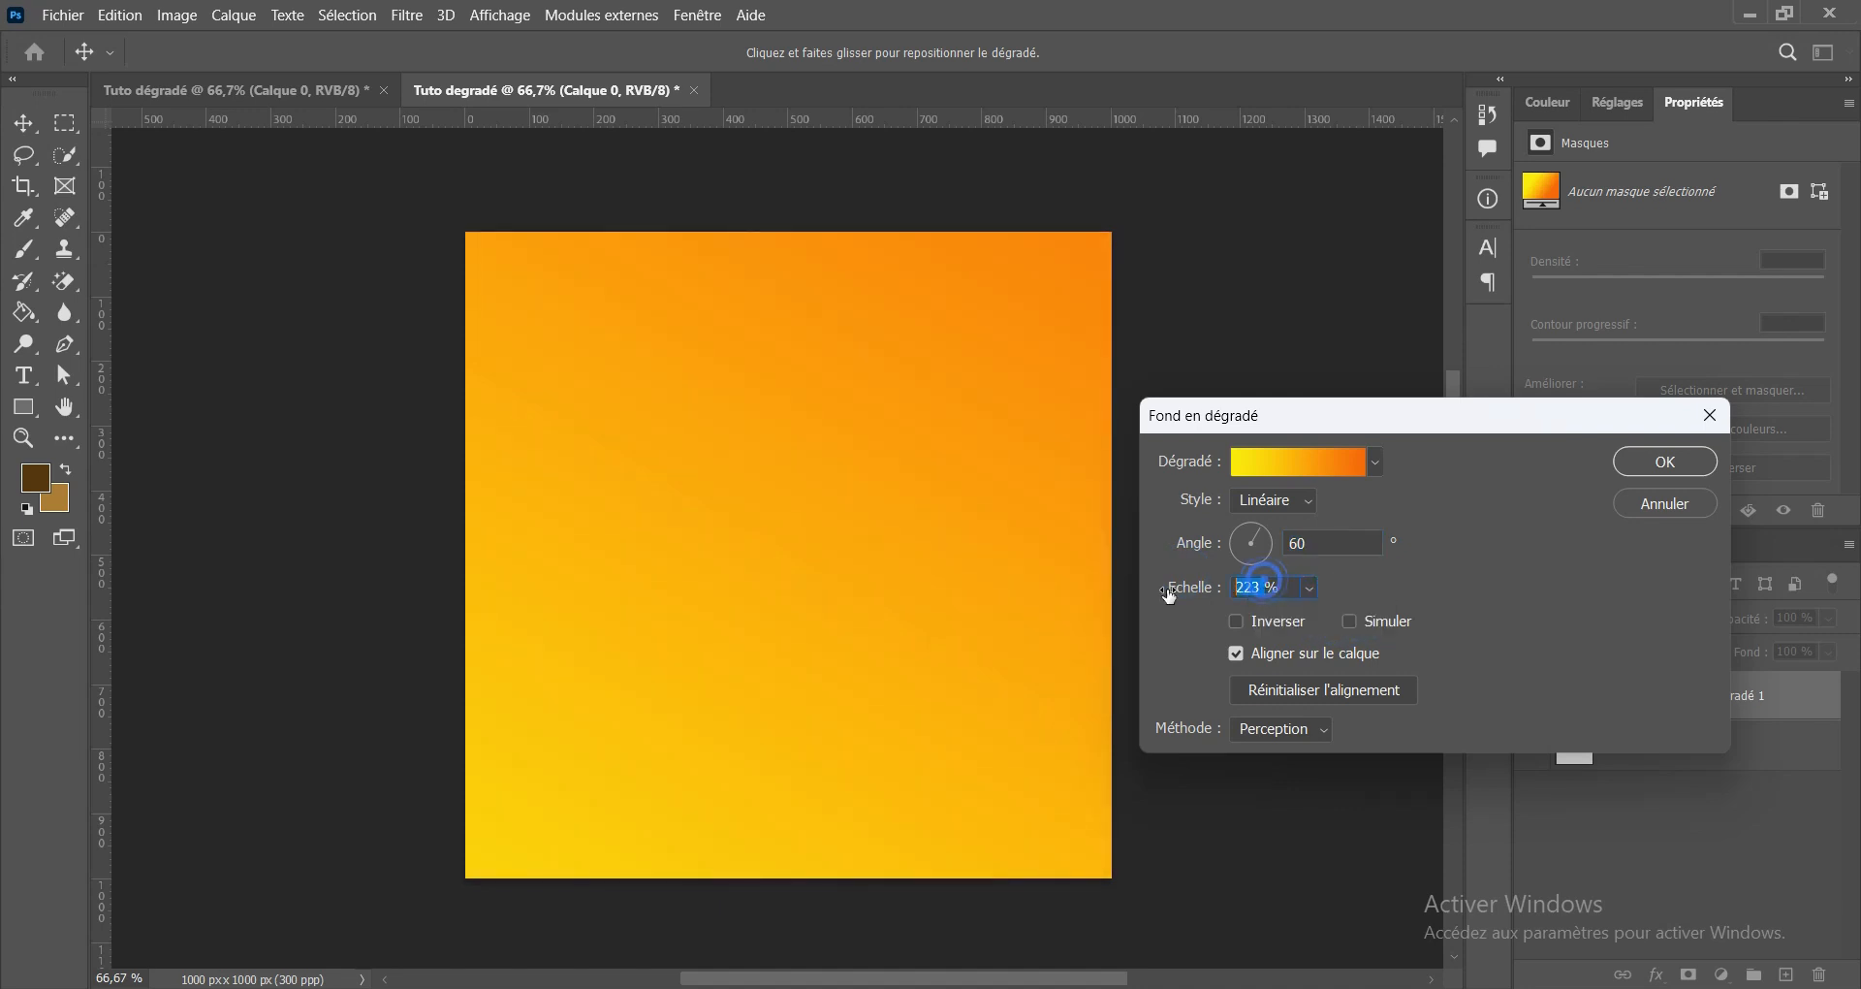
pyautogui.write('100')
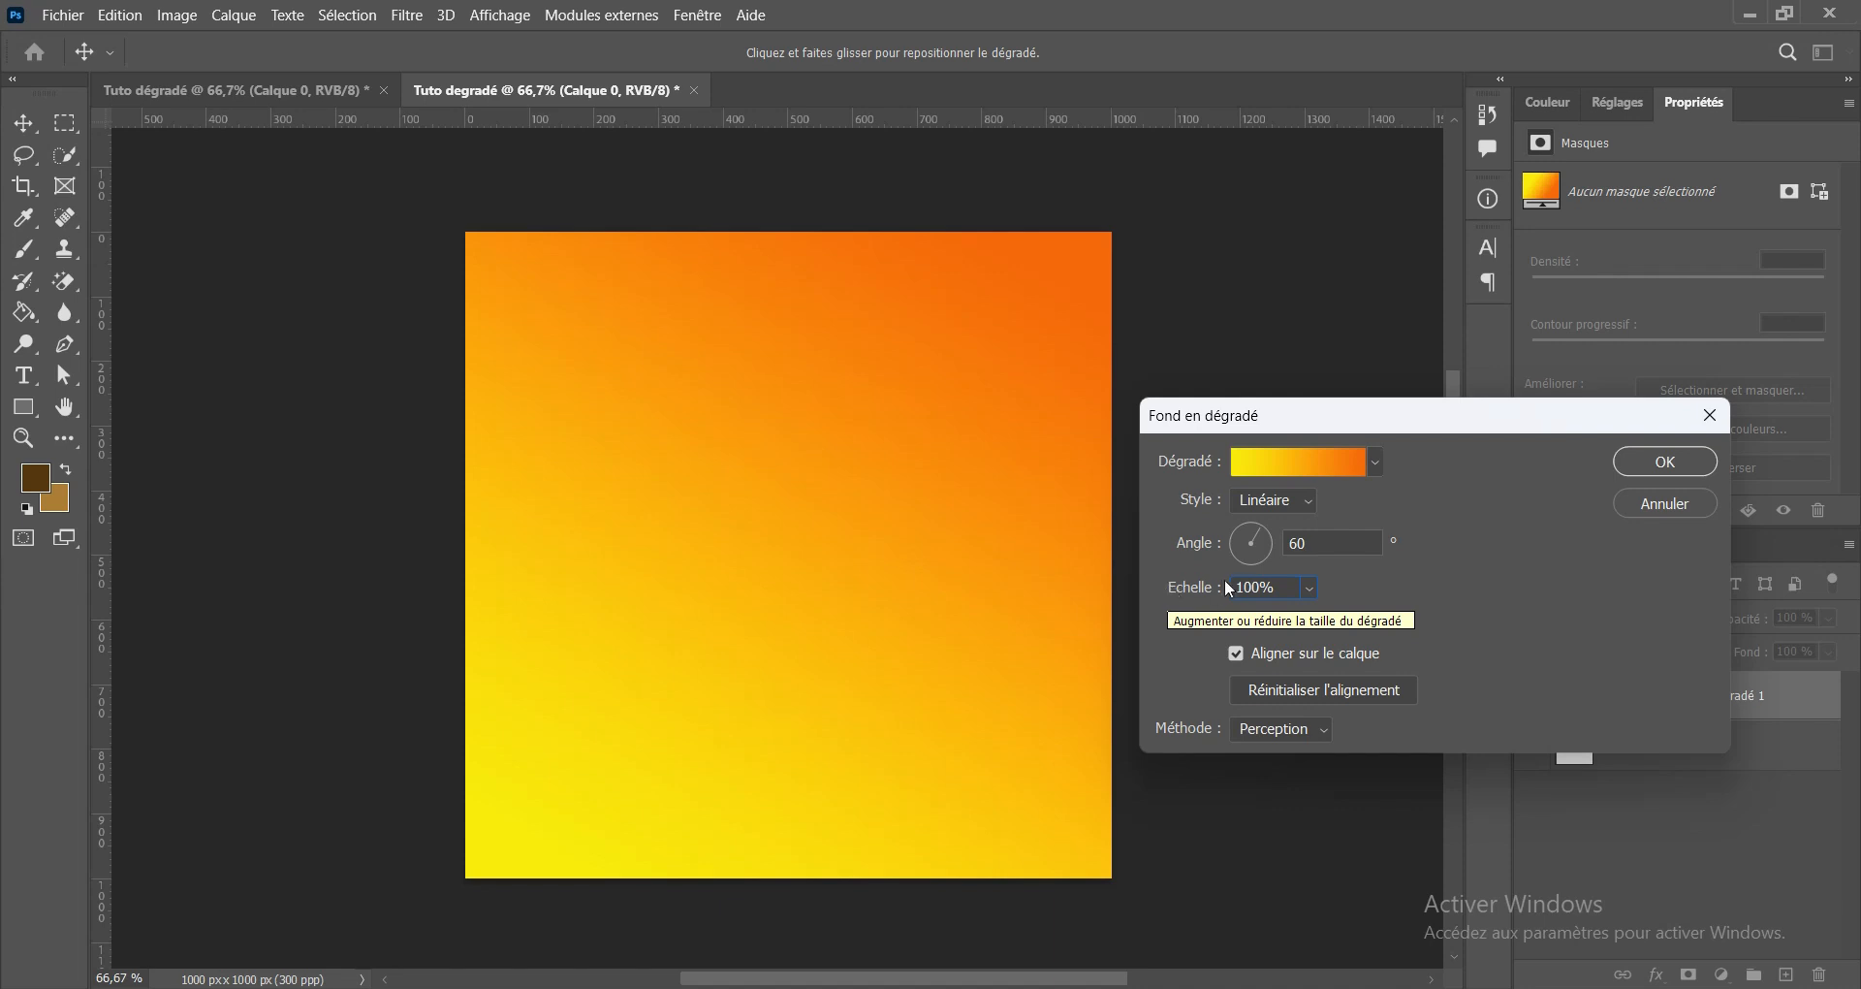
# Set the gradient's angle back to 90°
pyautogui.click(1321, 544)
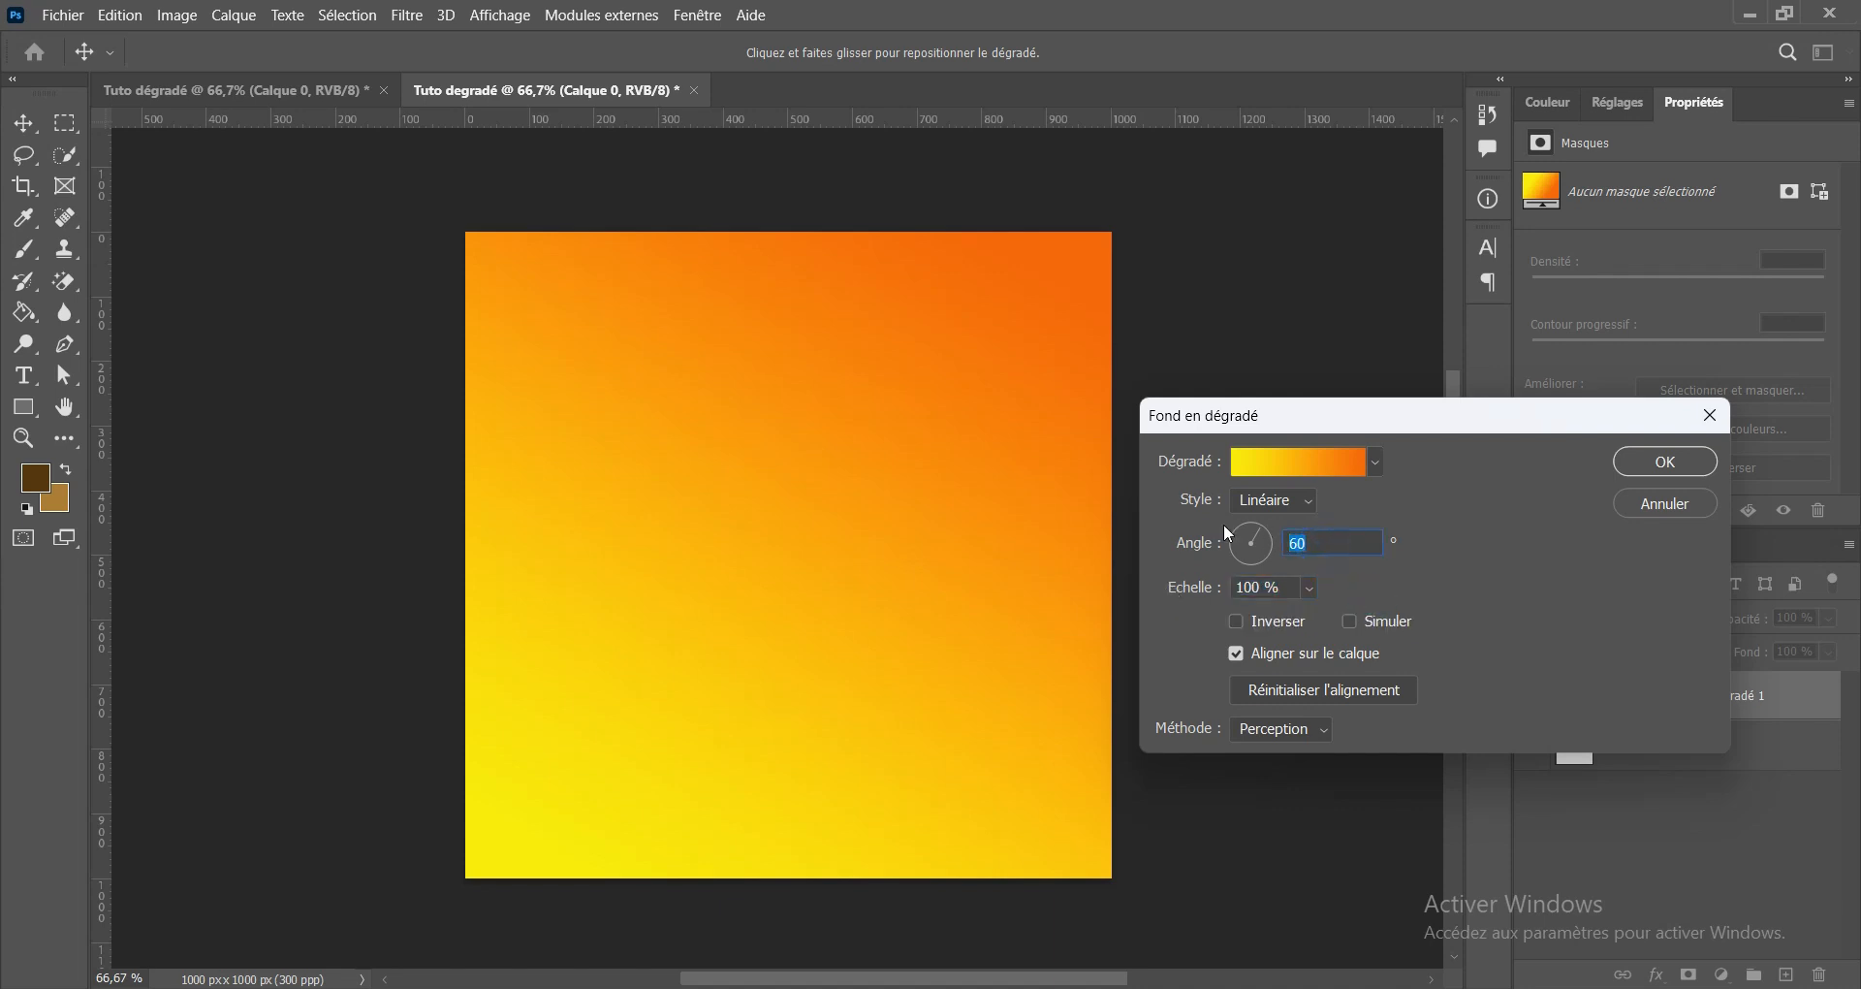
pyautogui.write('90')
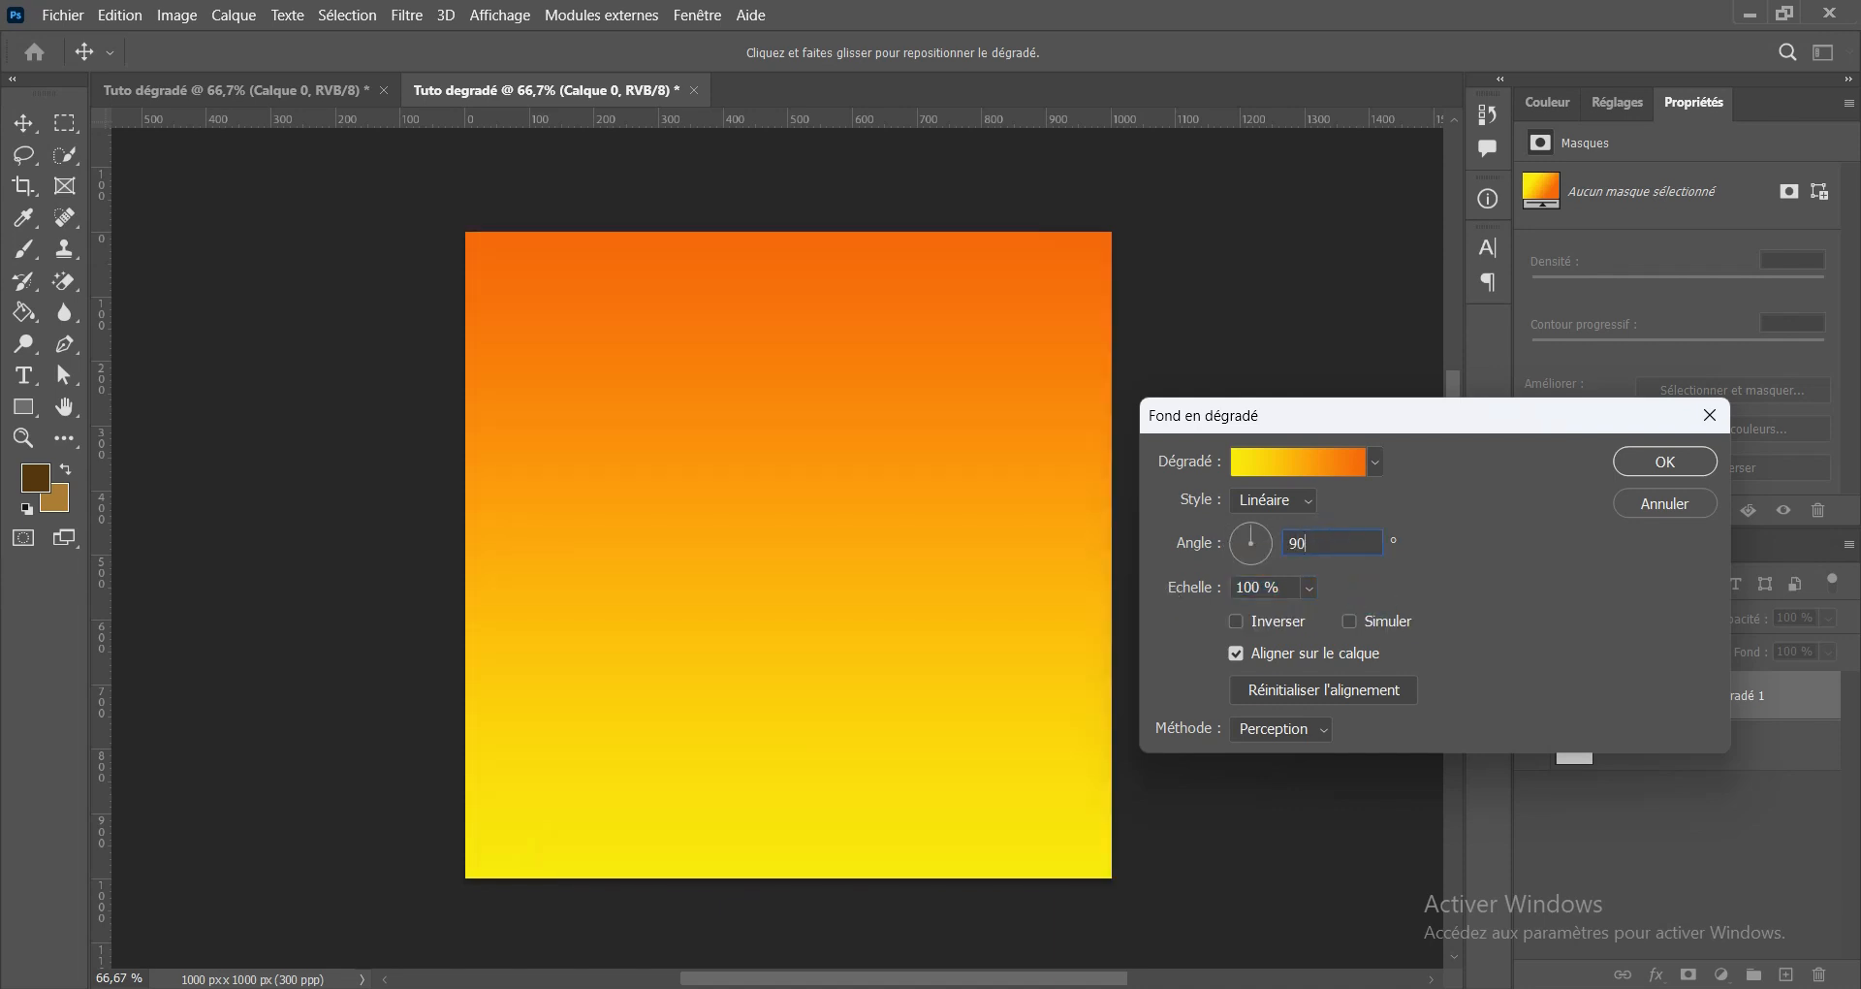
pyautogui.click(1390, 587)
# Try reversing the gradient's colours with the Inverser option and leave the option switched off
pyautogui.click(1236, 621)
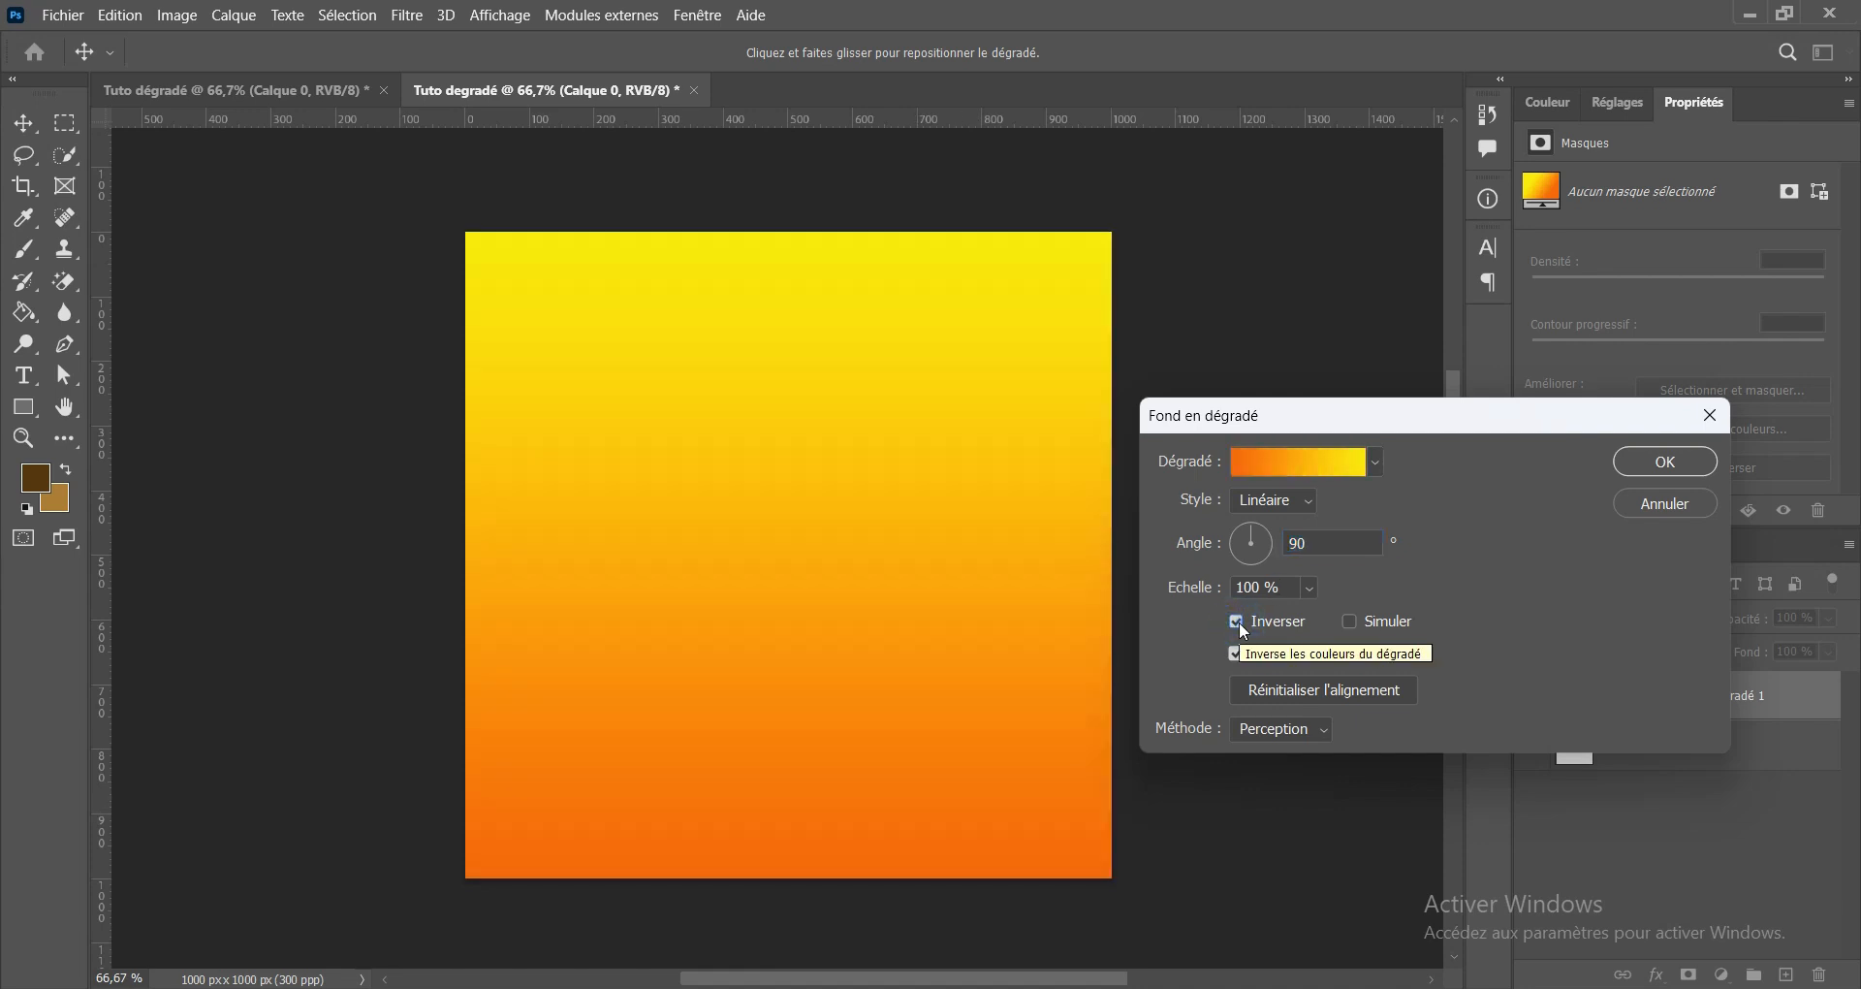
pyautogui.click(1238, 621)
pyautogui.click(1239, 622)
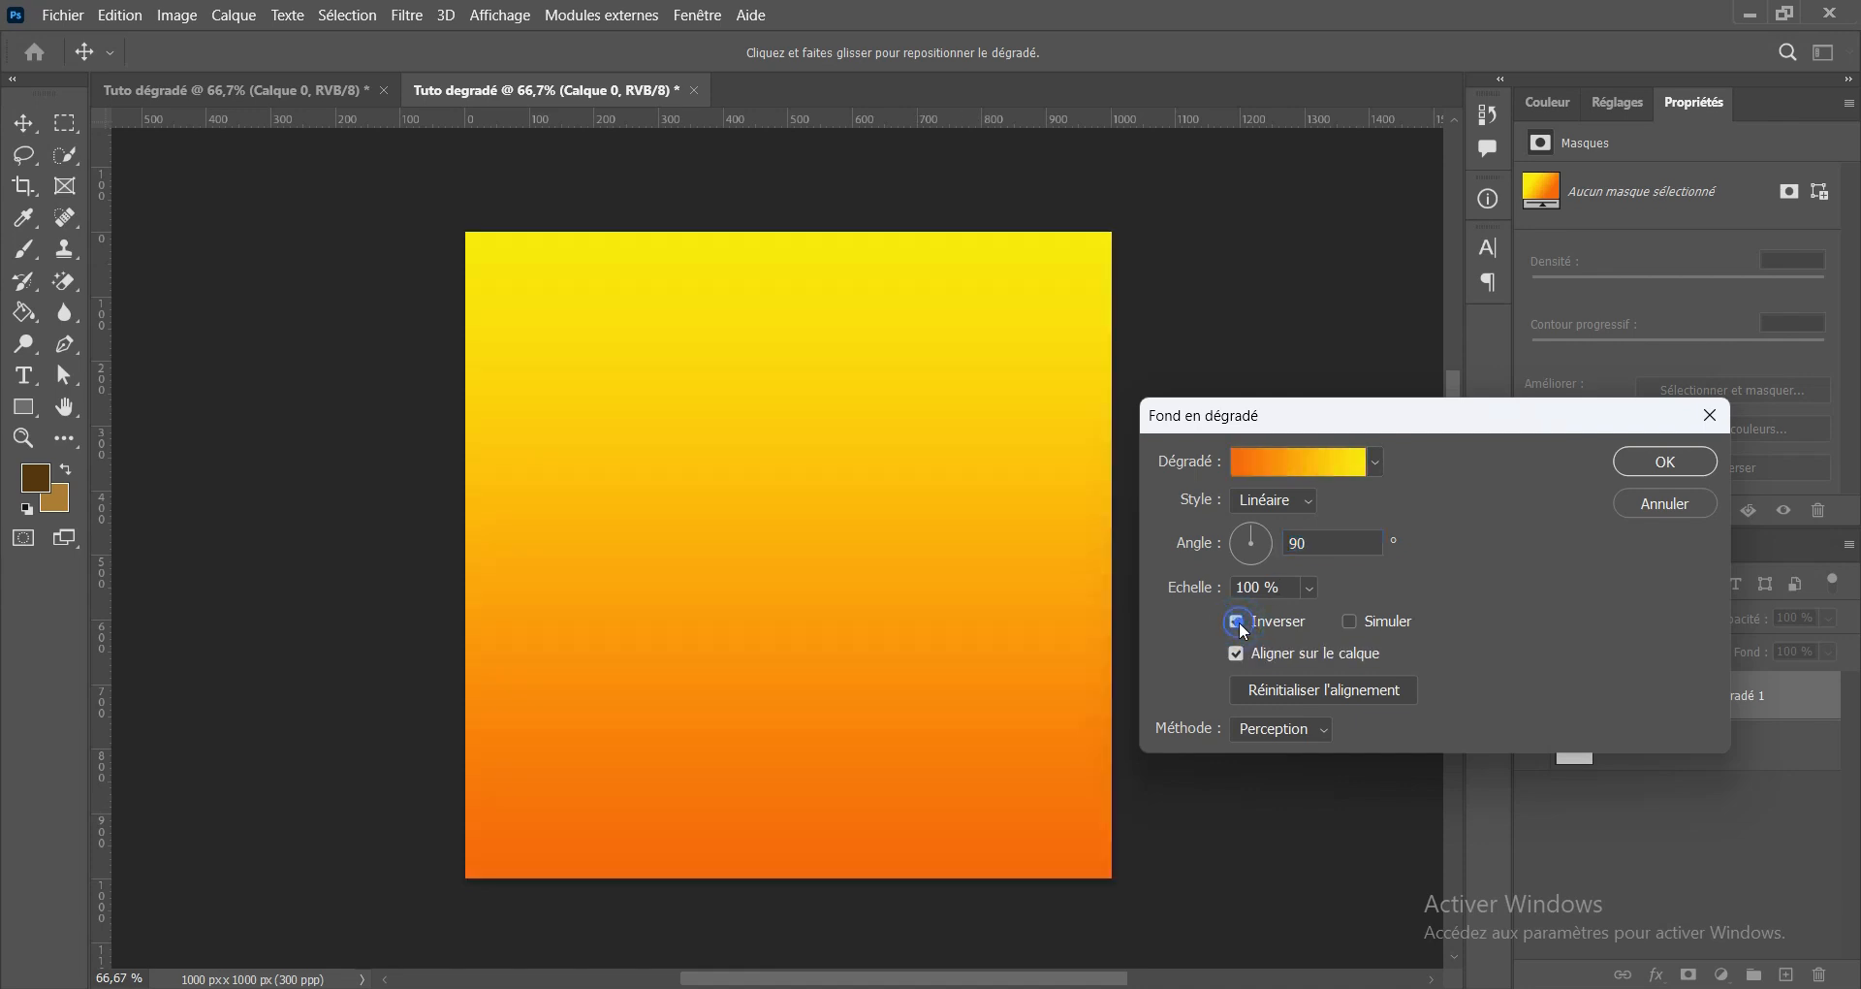
pyautogui.click(1239, 622)
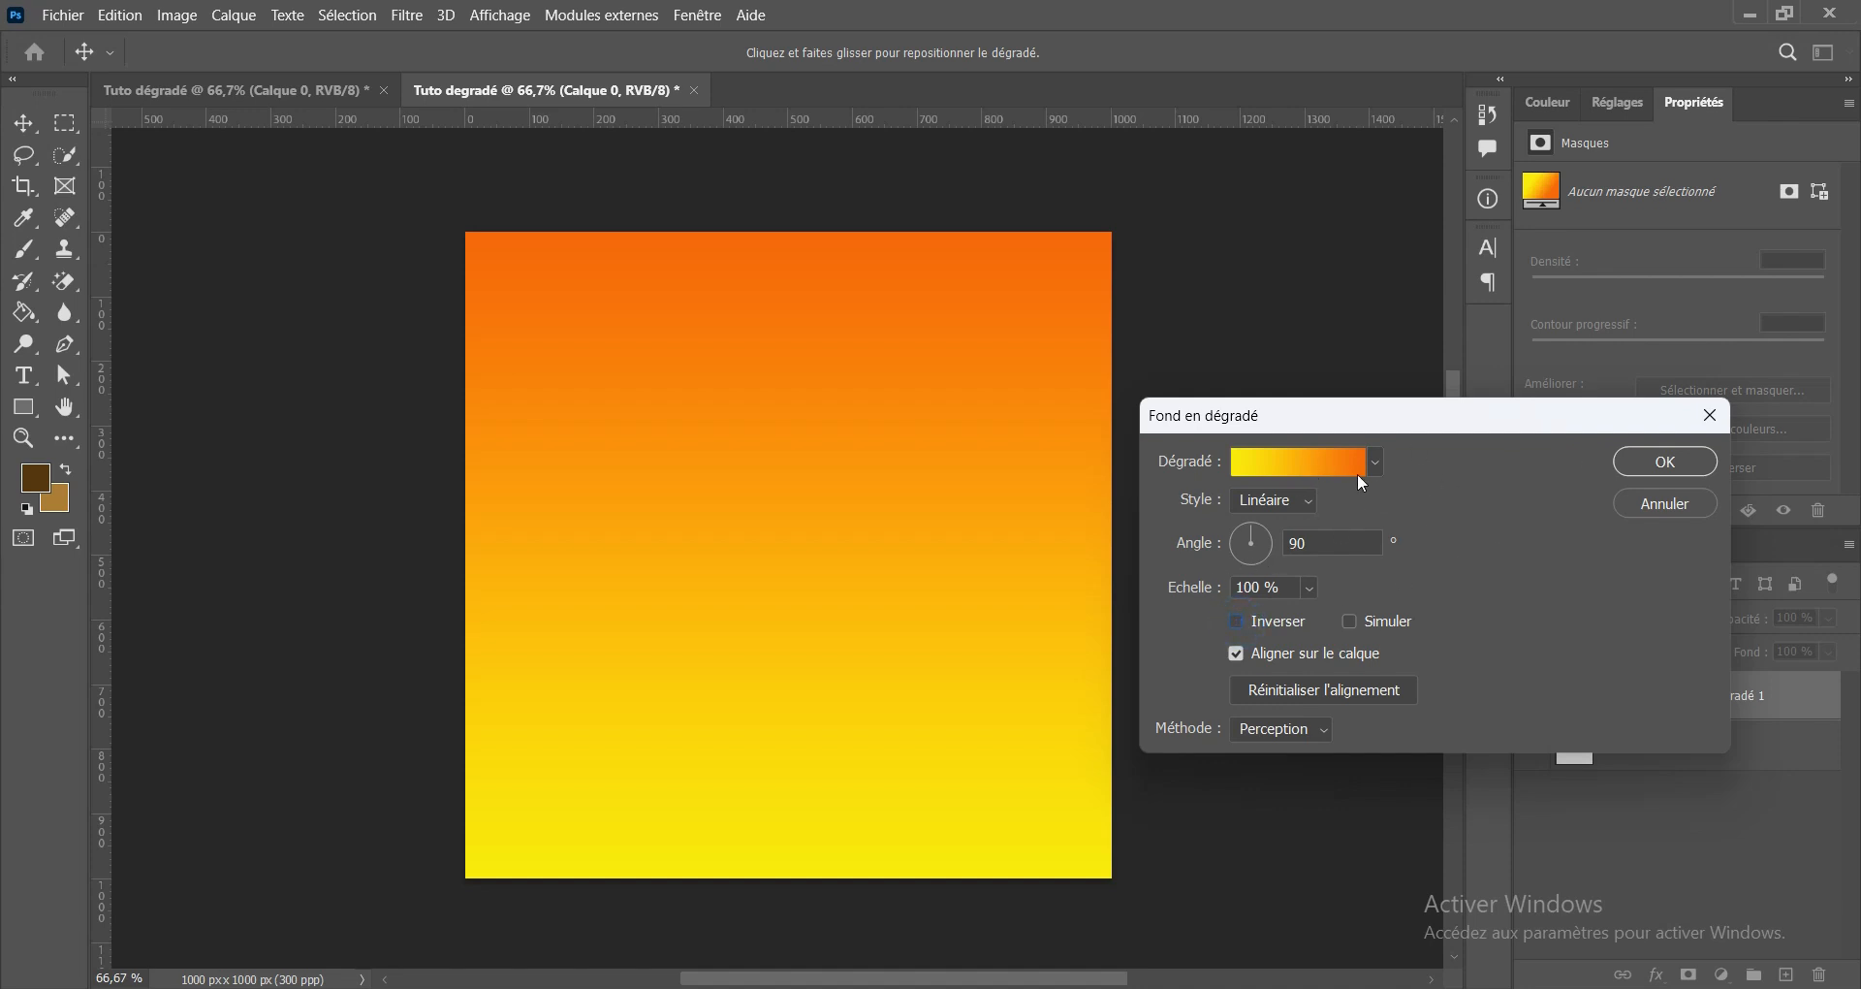
# Open the fill's gradient for editing and add a hot pink colour stop (f60a95) at position 22
pyautogui.click(1292, 466)
pyautogui.moveTo(1403, 259)
pyautogui.mouseDown()
pyautogui.moveTo(1412, 302)
pyautogui.moveTo(1404, 270)
pyautogui.mouseUp()
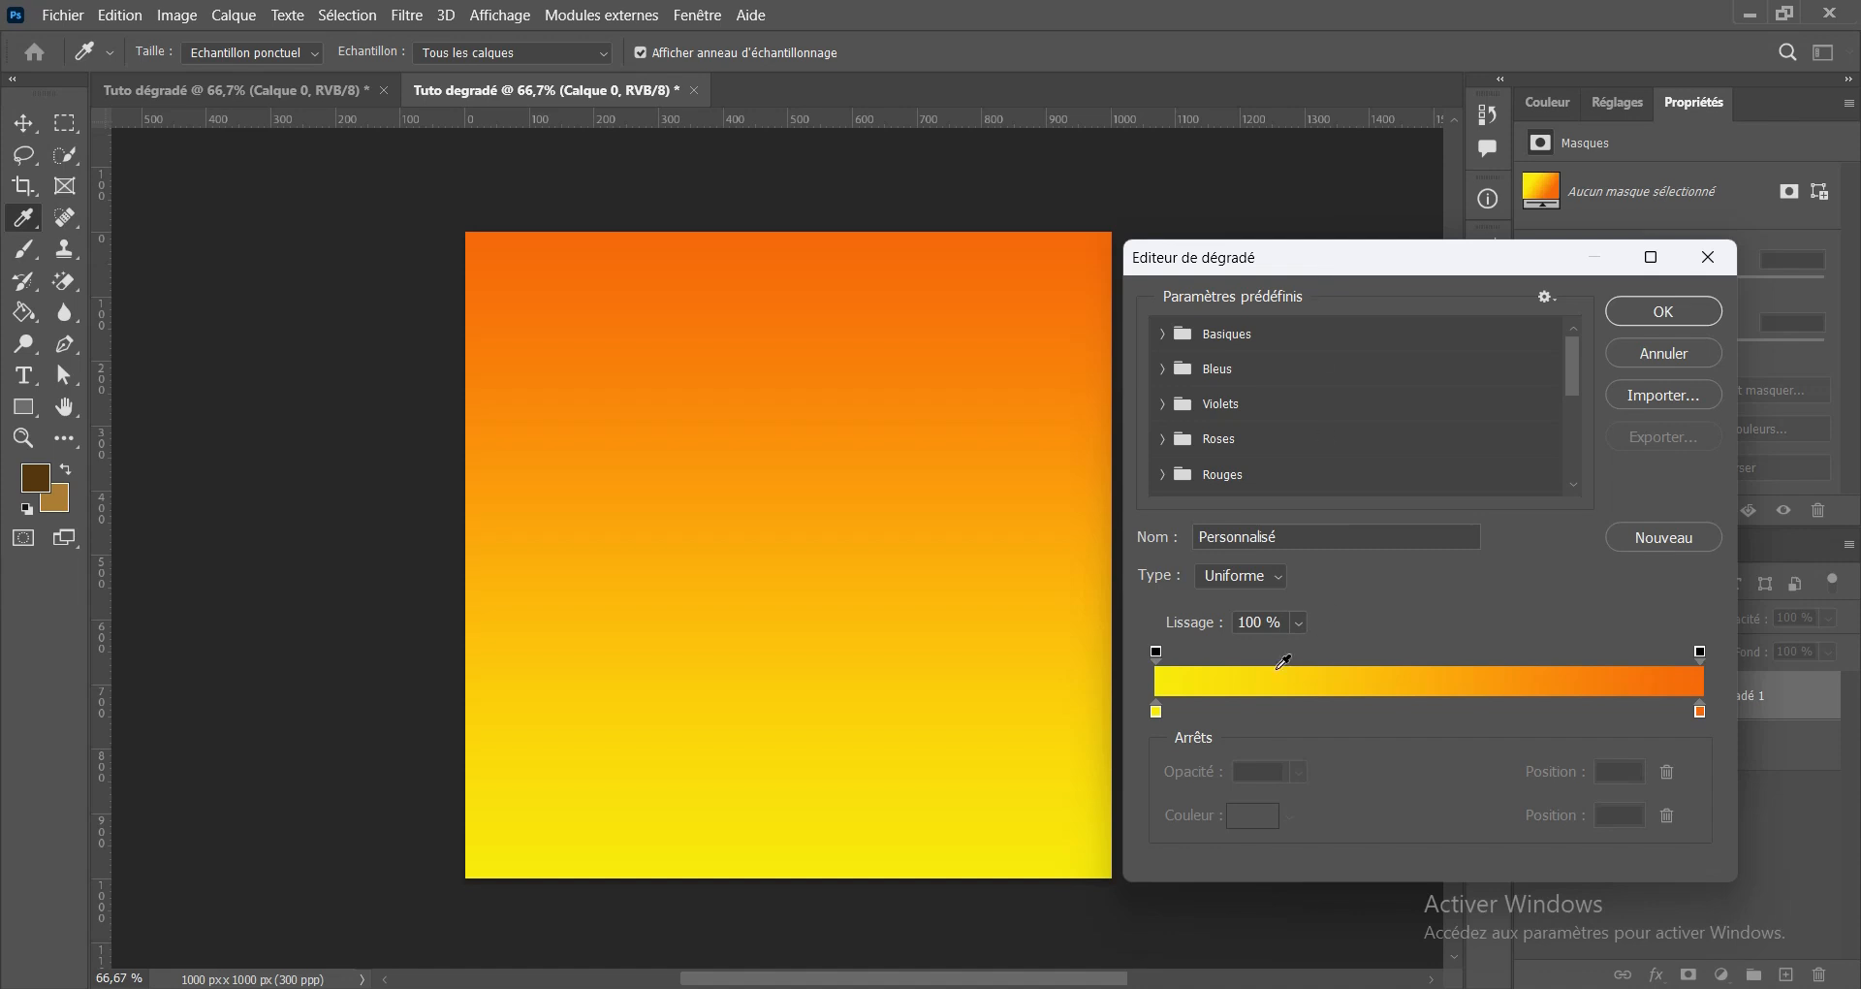
pyautogui.click(1280, 707)
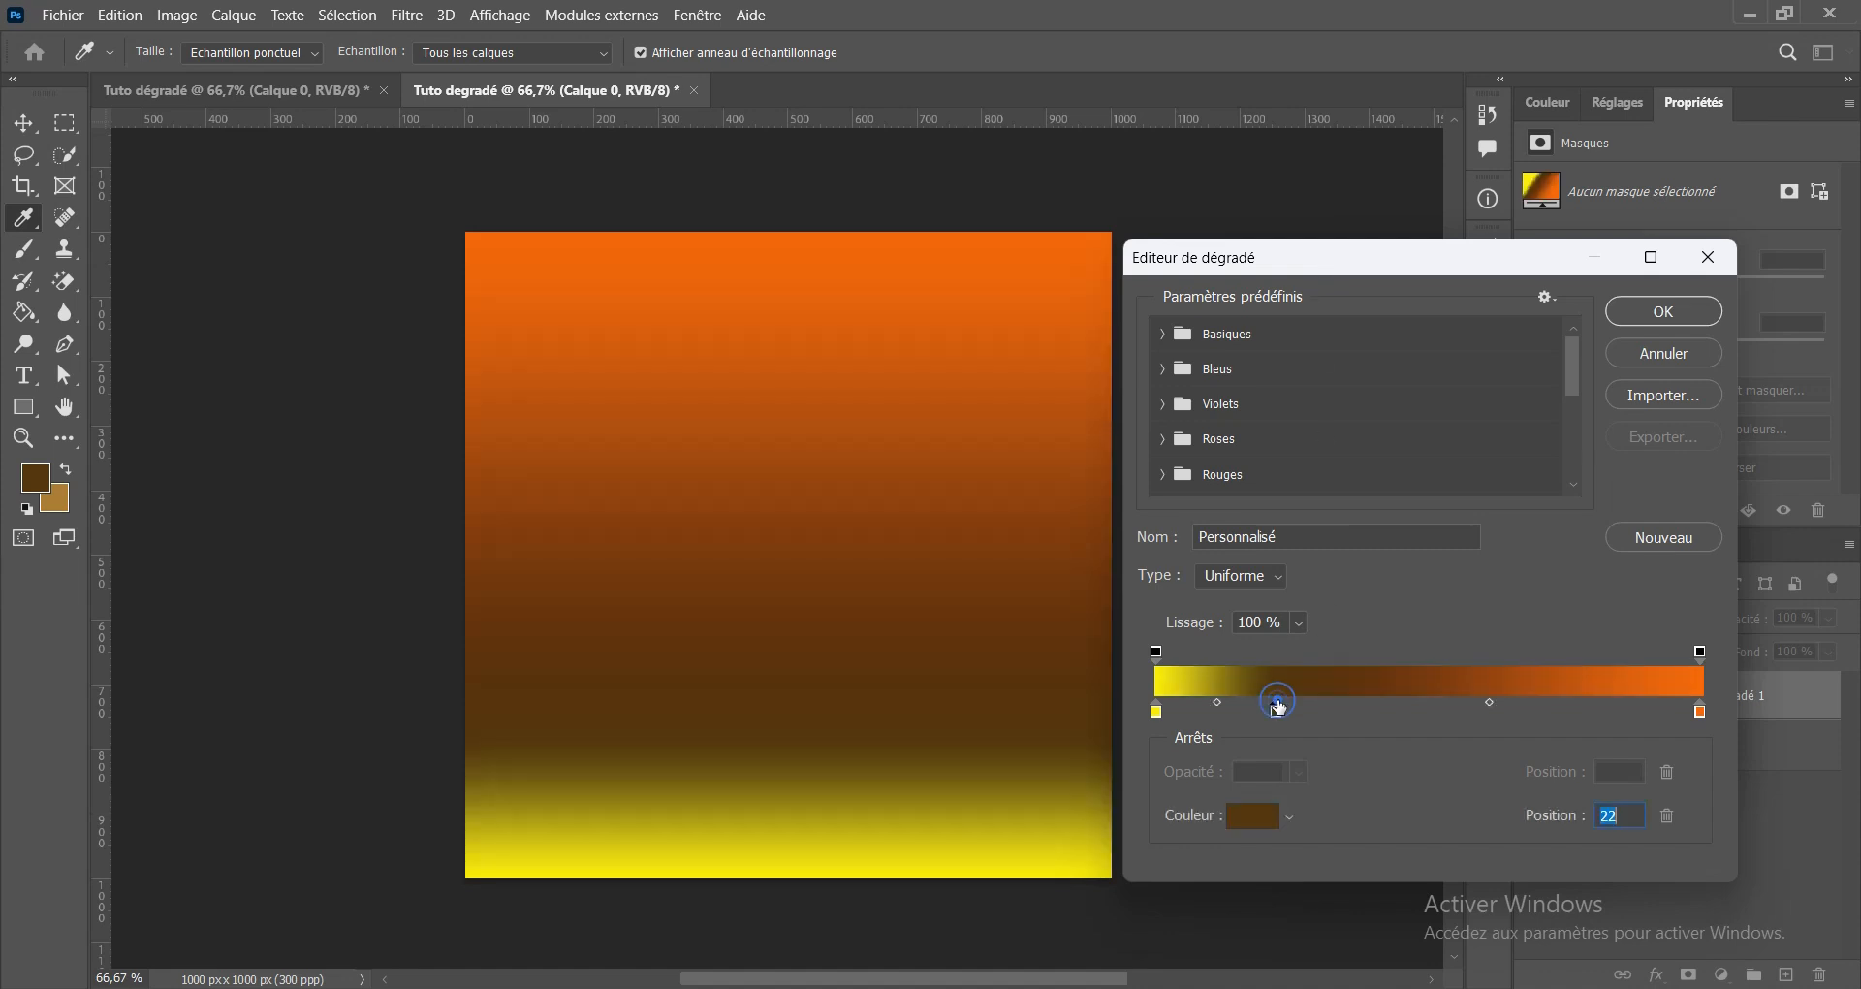
pyautogui.click(1260, 824)
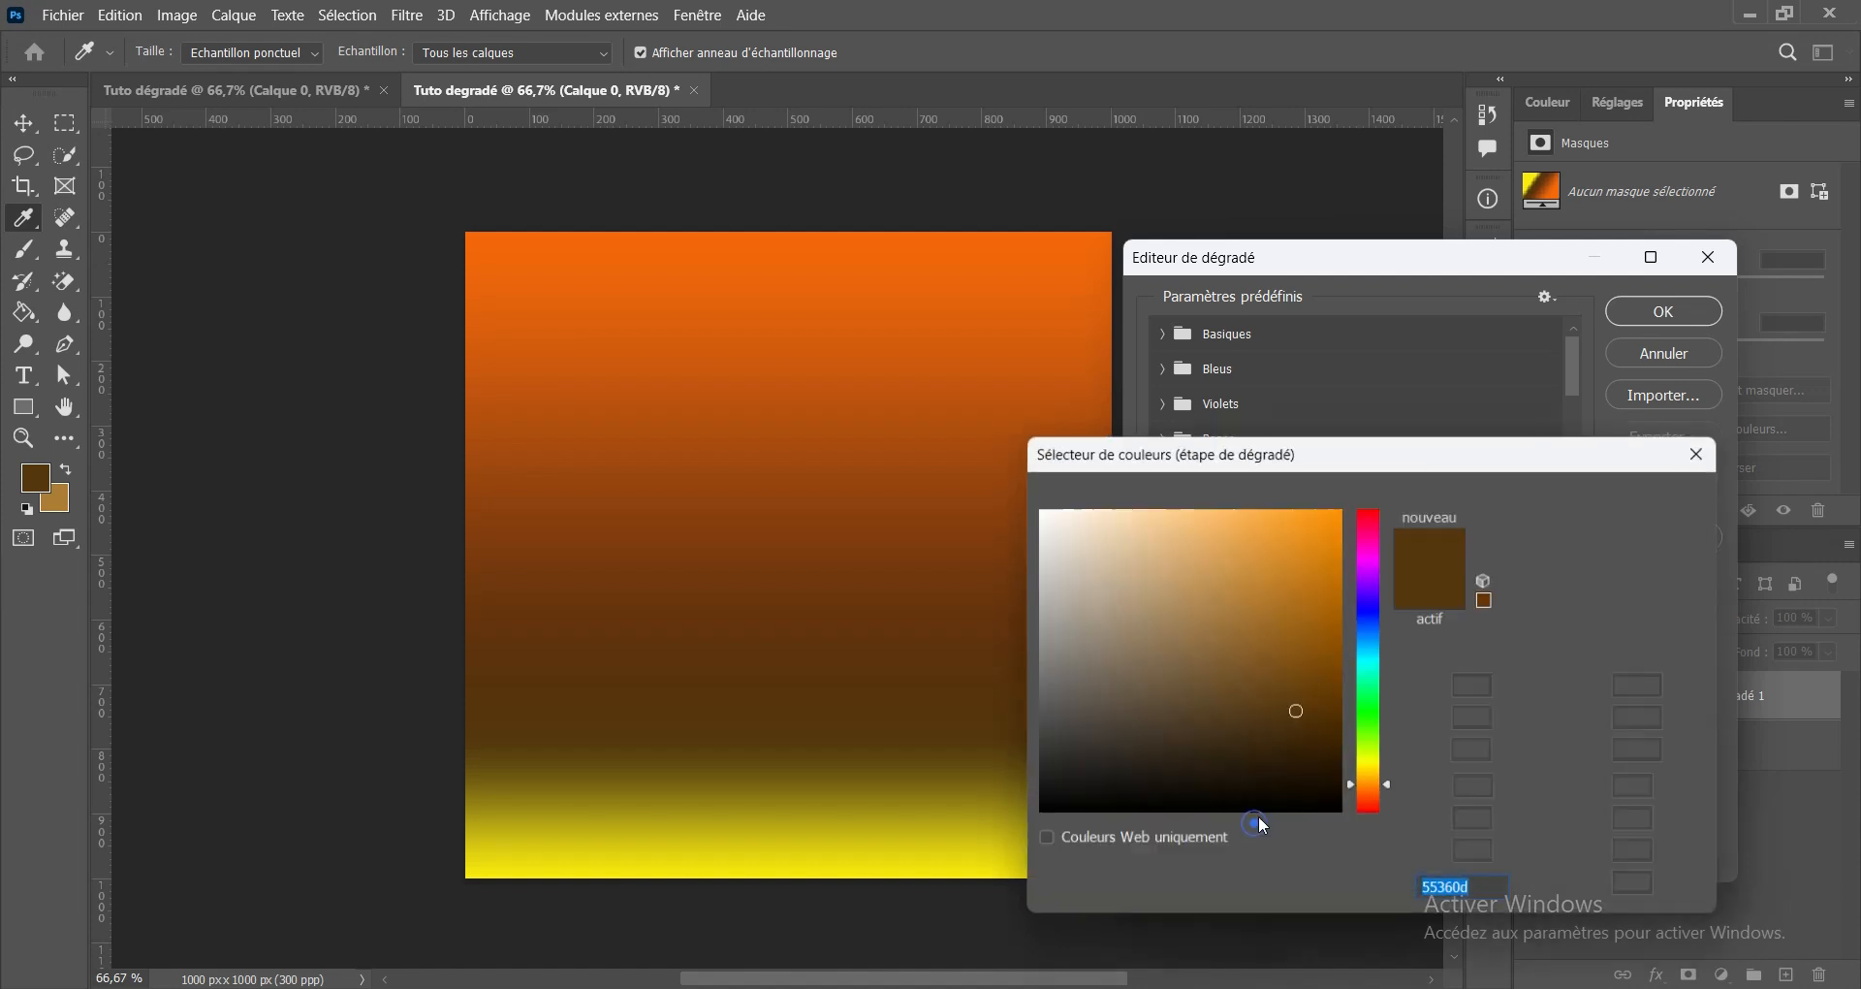
pyautogui.click(1371, 567)
pyautogui.moveTo(1370, 565); pyautogui.dragTo(1359, 538)
pyautogui.click(1332, 517)
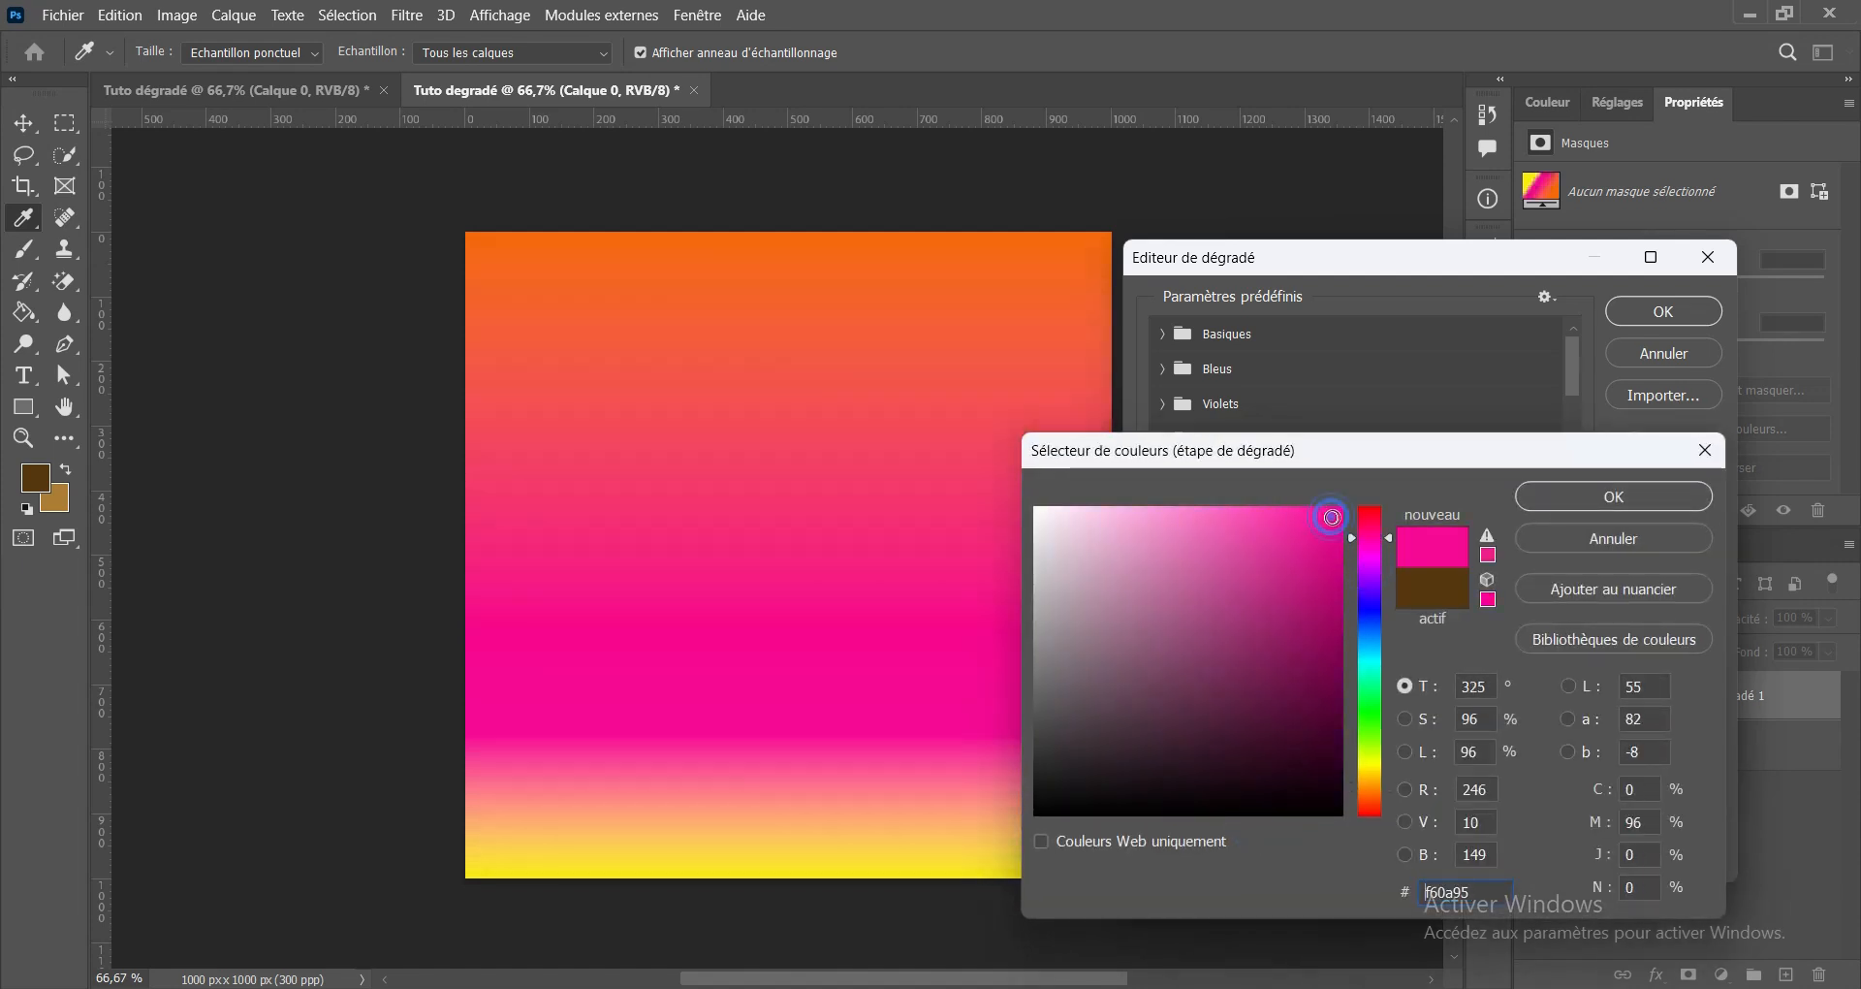
pyautogui.click(1601, 499)
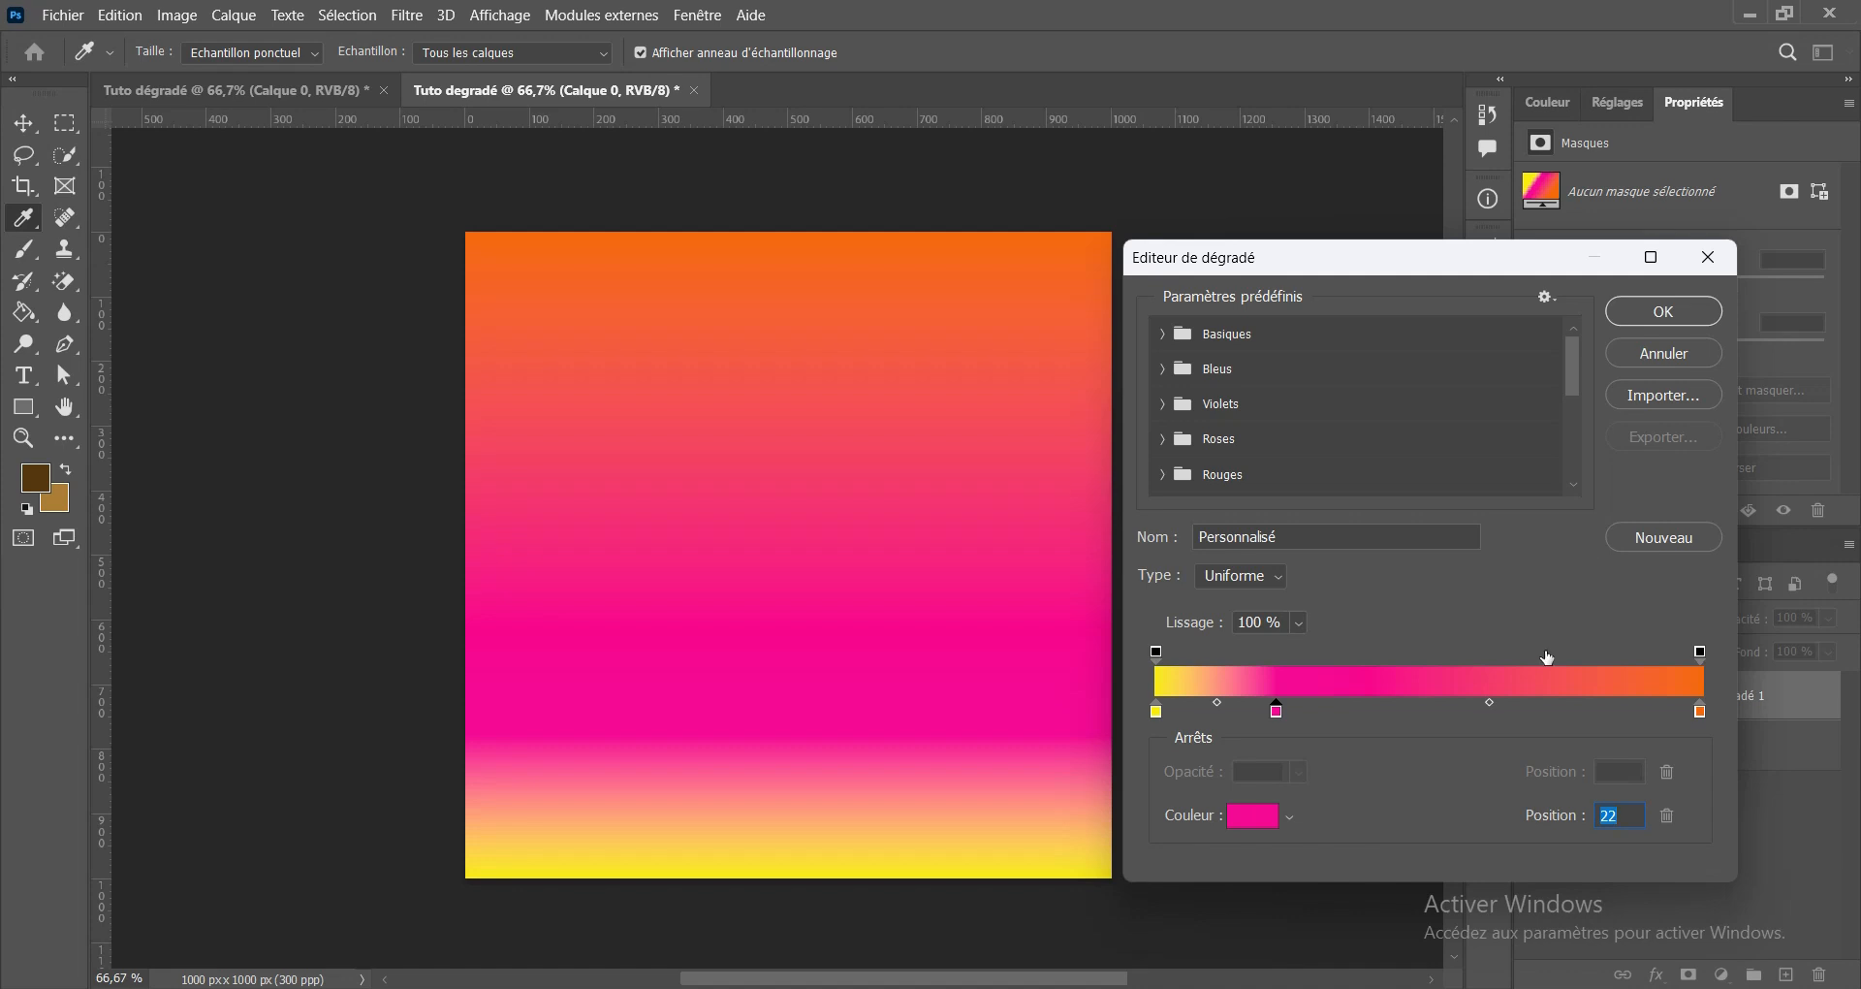
# Add a violet colour stop (9706cd) to the gradient at position 72
pyautogui.click(1551, 714)
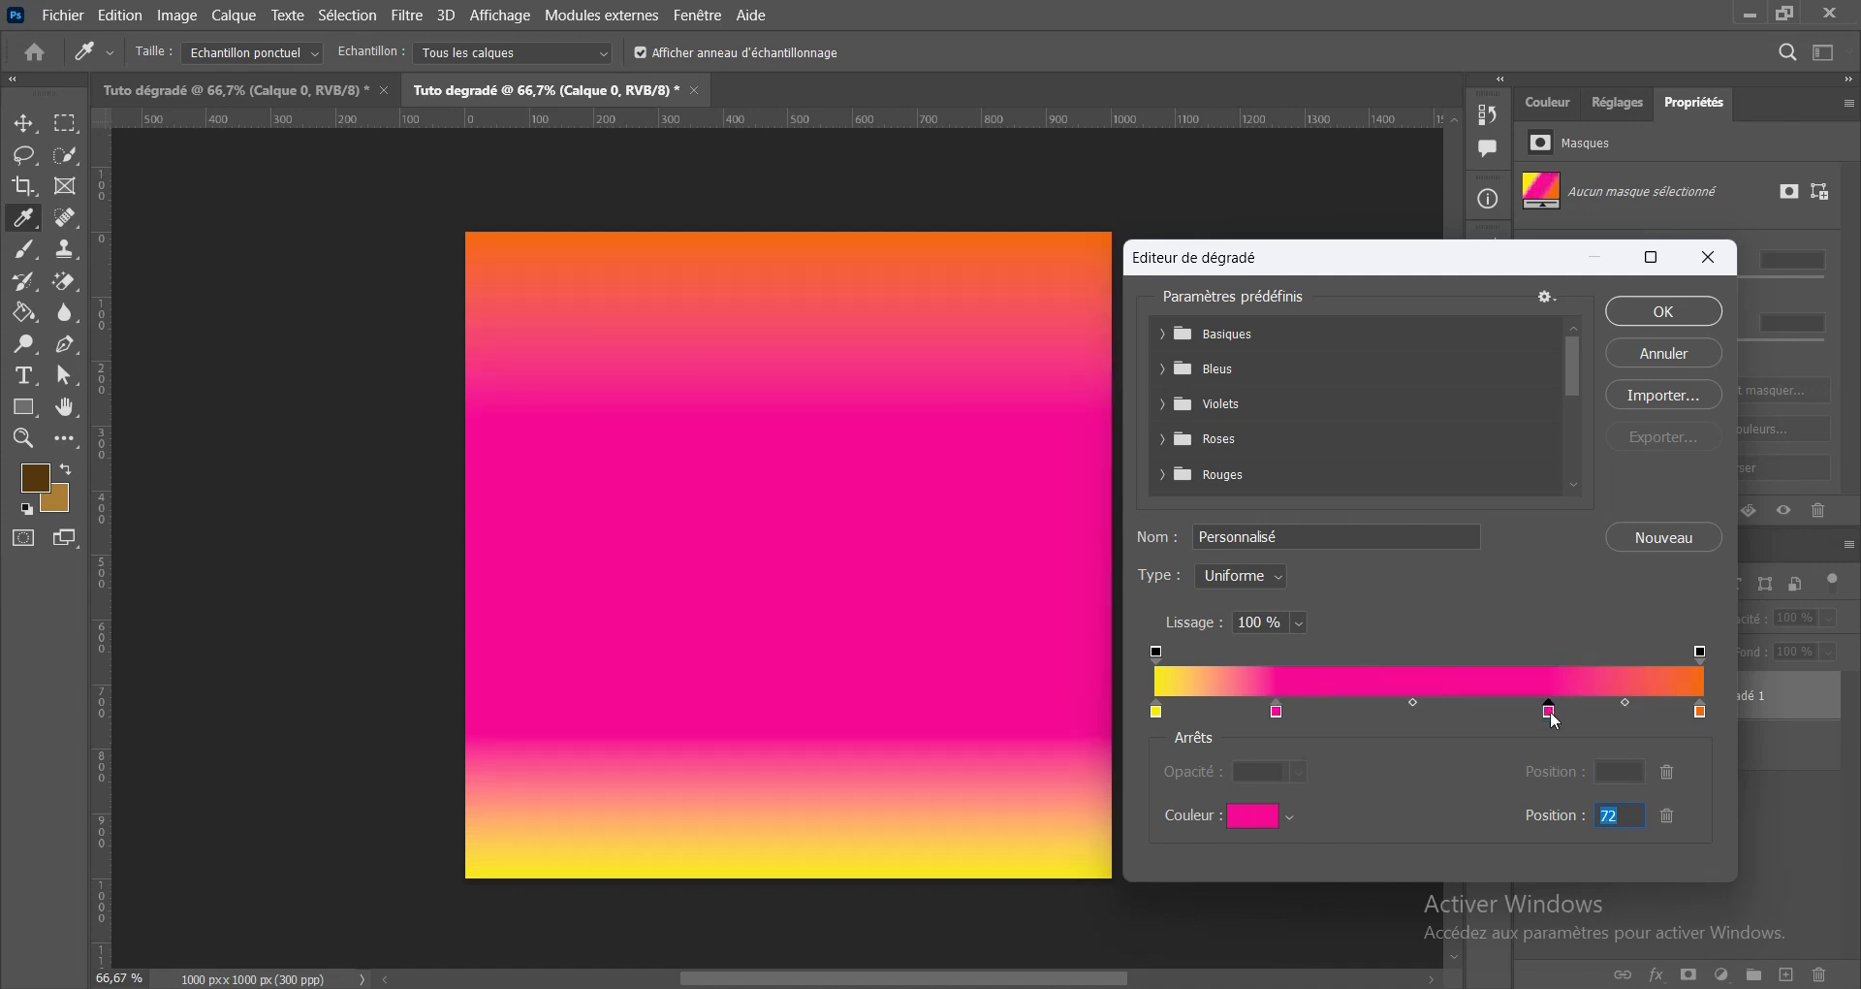
pyautogui.click(1252, 815)
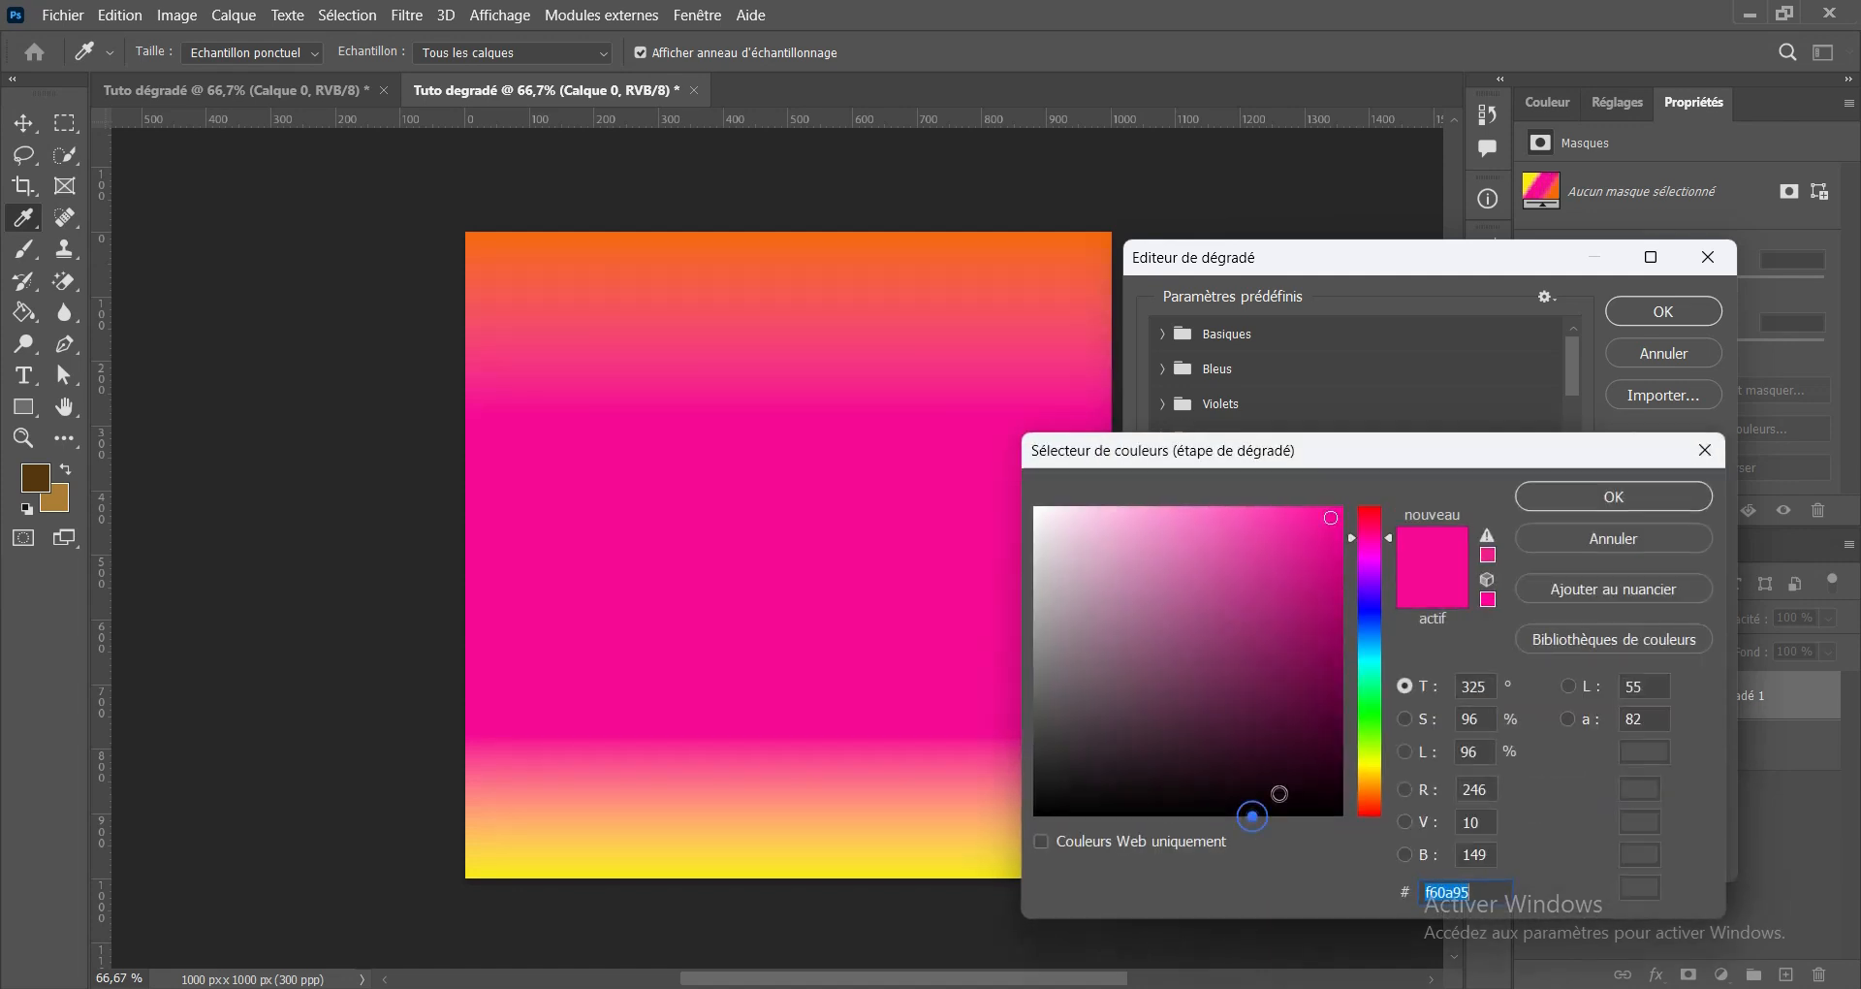
pyautogui.click(1368, 572)
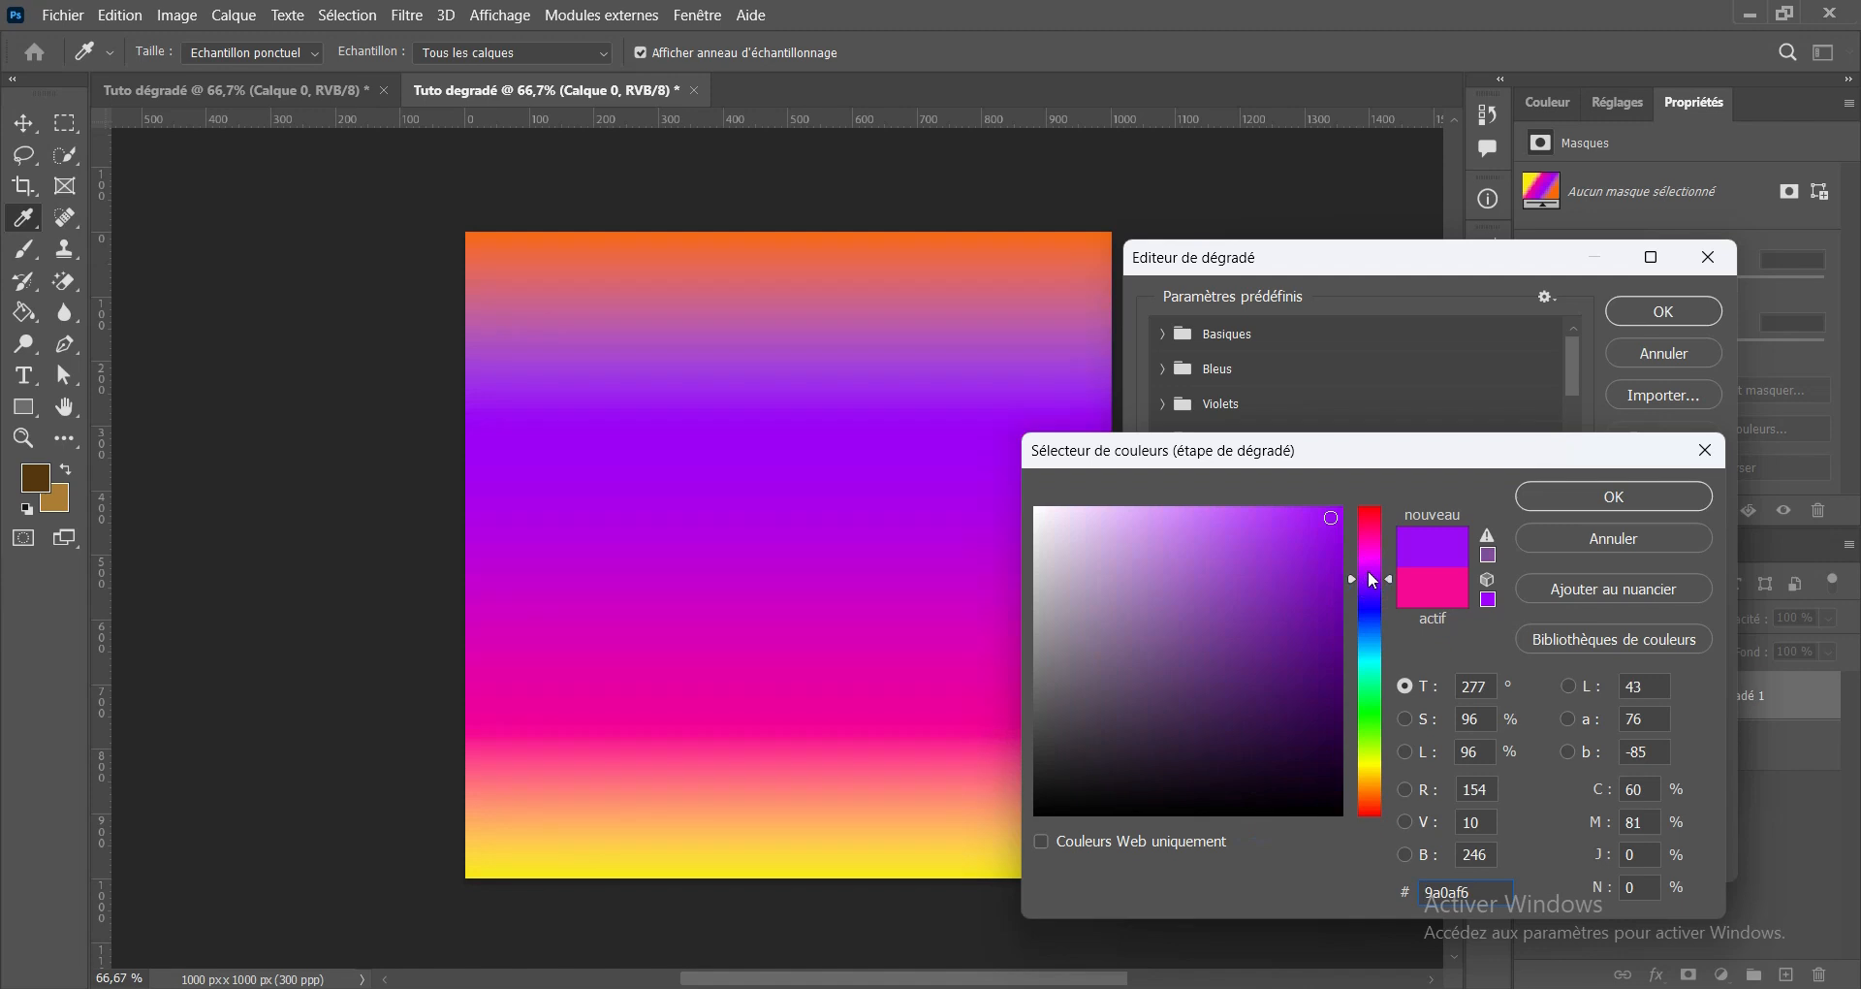
pyautogui.click(1335, 567)
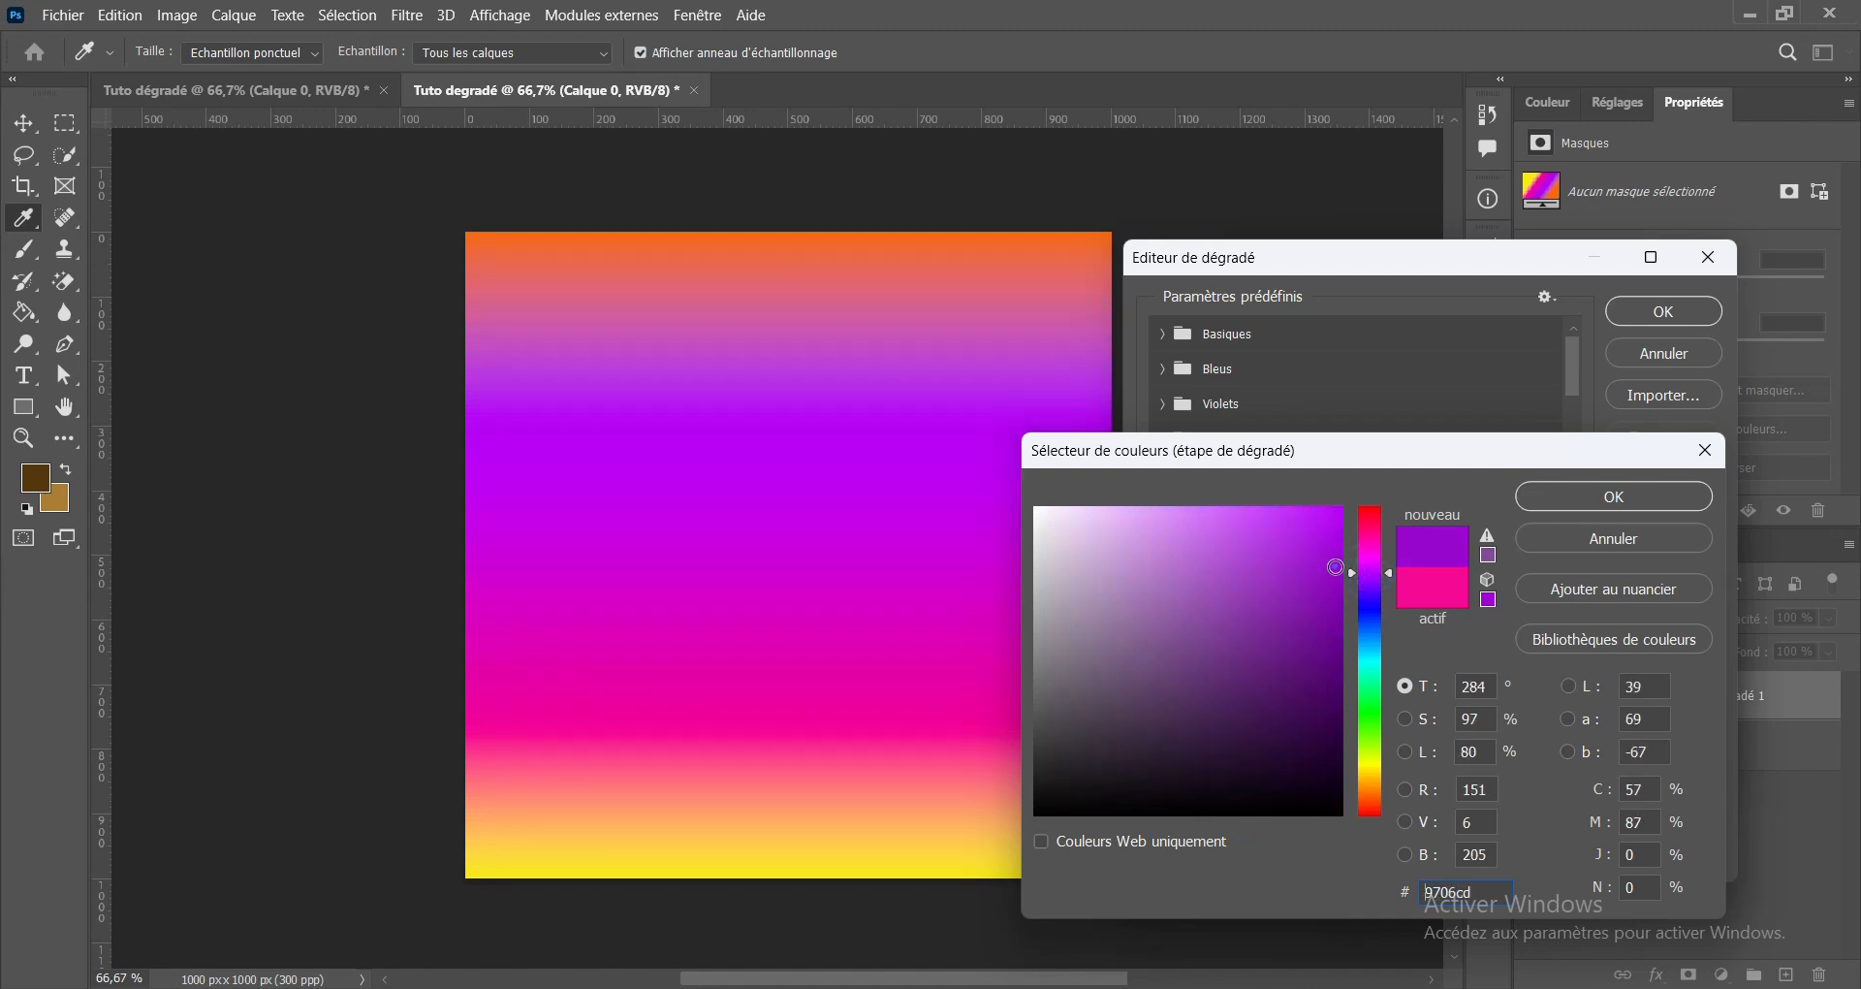
pyautogui.click(1613, 496)
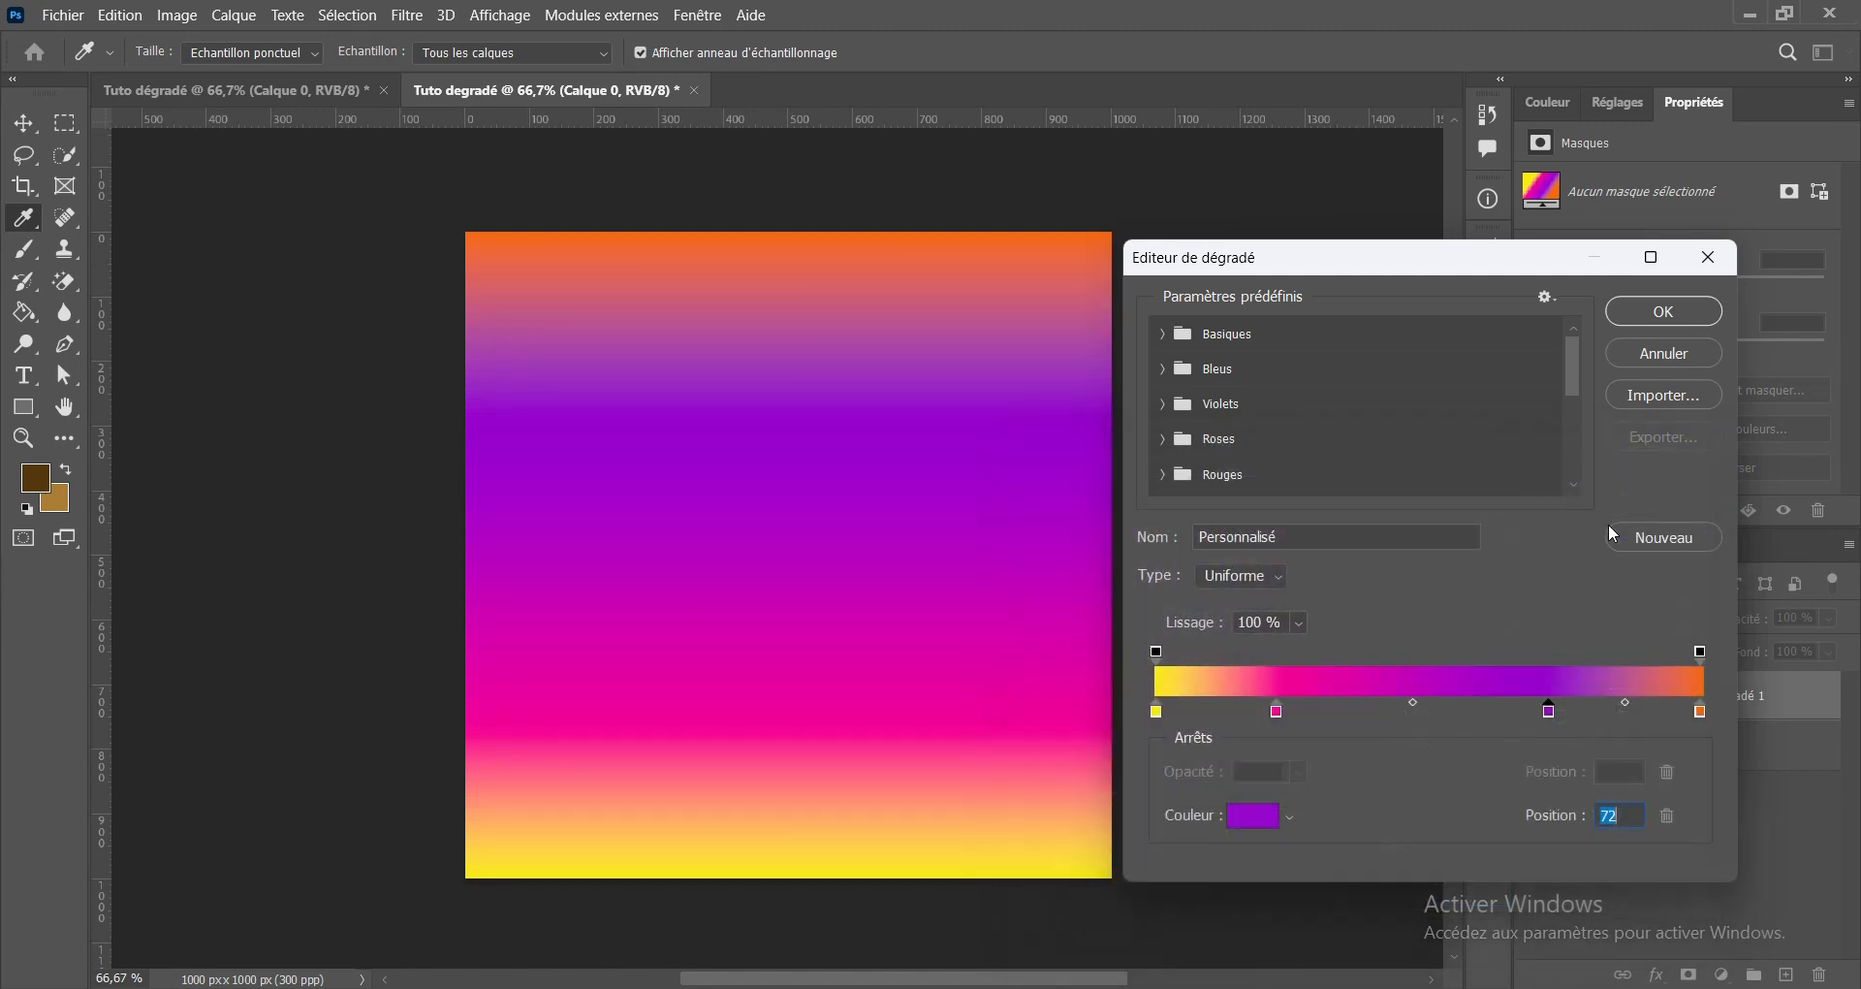
# Add a bright blue colour stop between the pink and violet stops, at position 47
pyautogui.click(1416, 718)
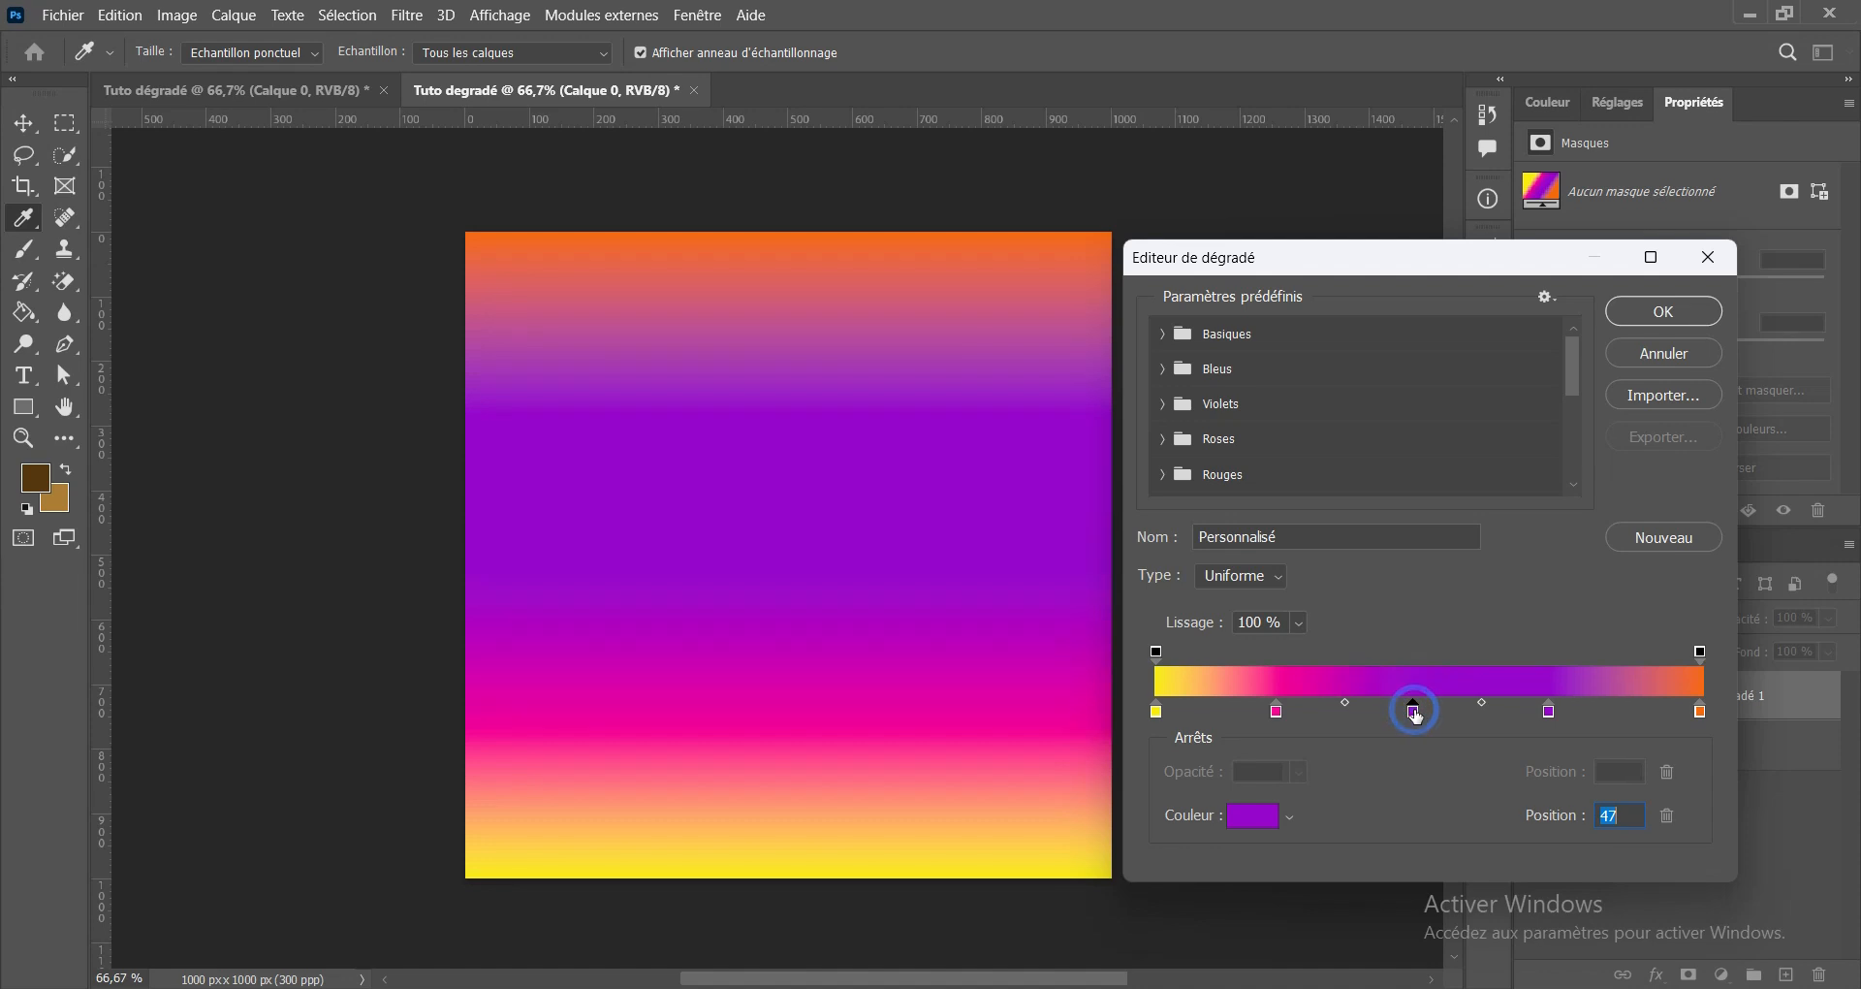
pyautogui.click(1417, 719)
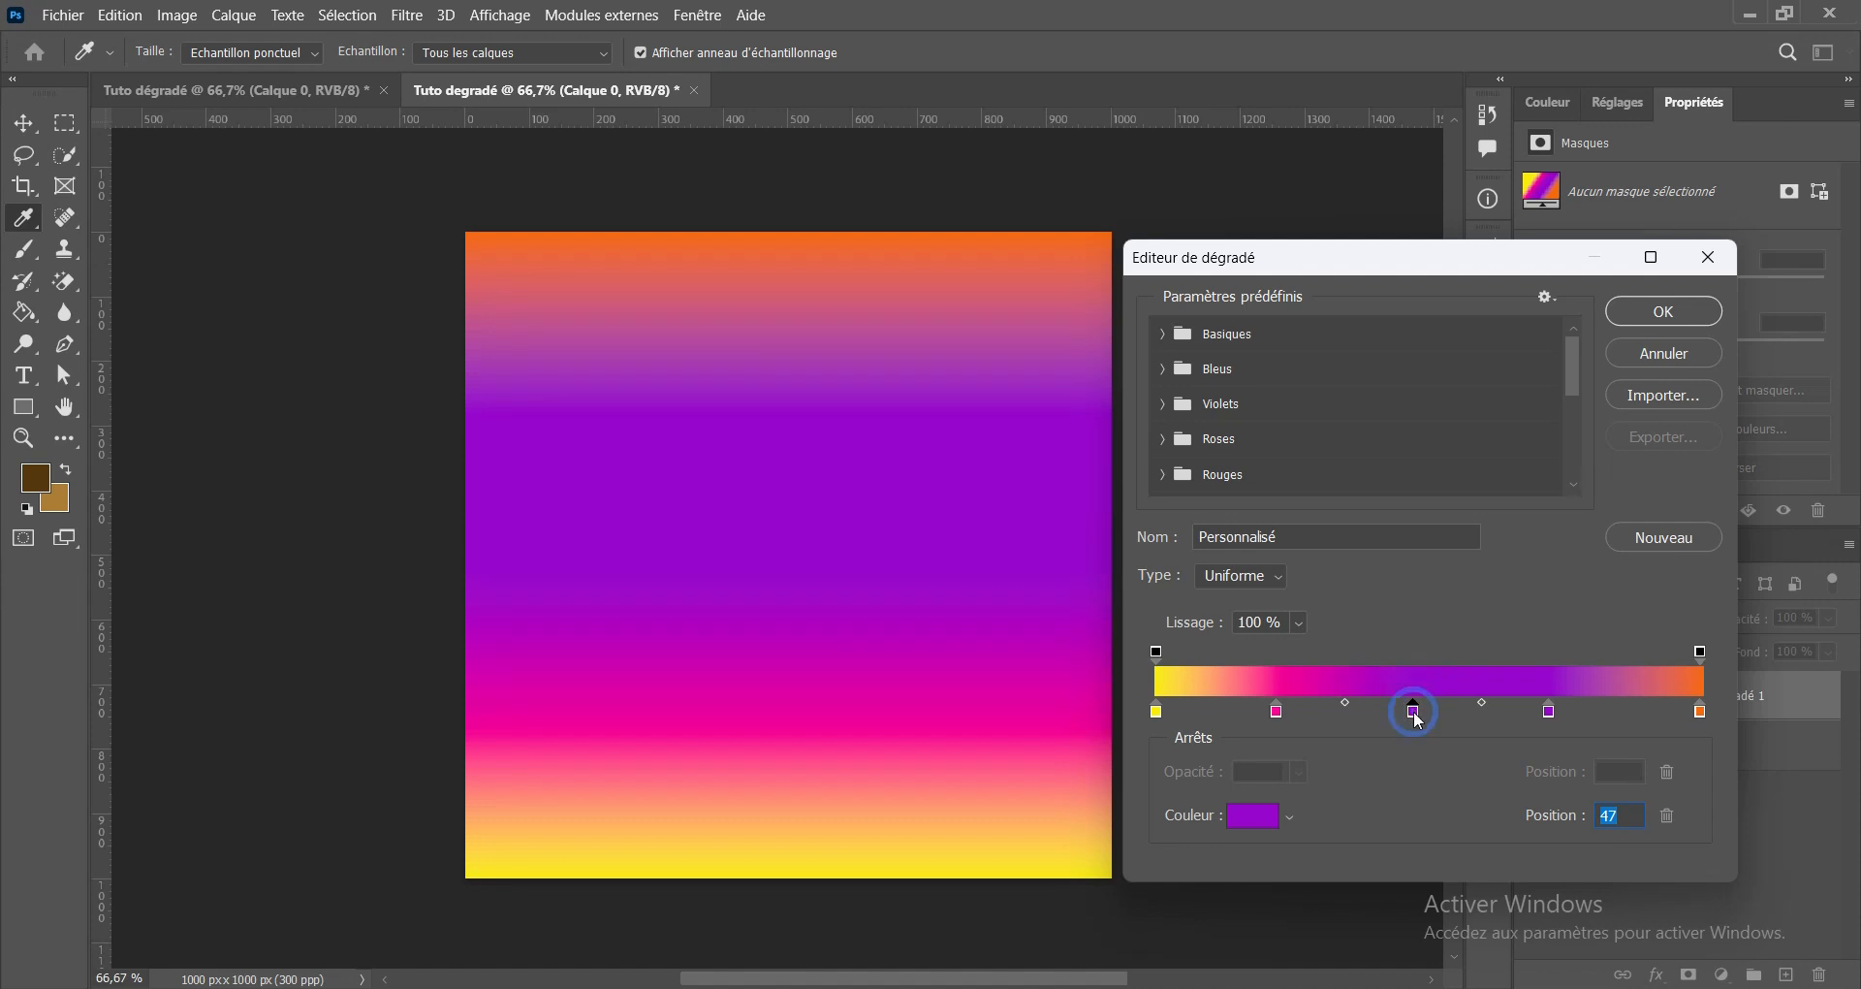
pyautogui.click(1256, 817)
pyautogui.moveTo(1375, 591); pyautogui.dragTo(1374, 641)
pyautogui.click(1301, 547)
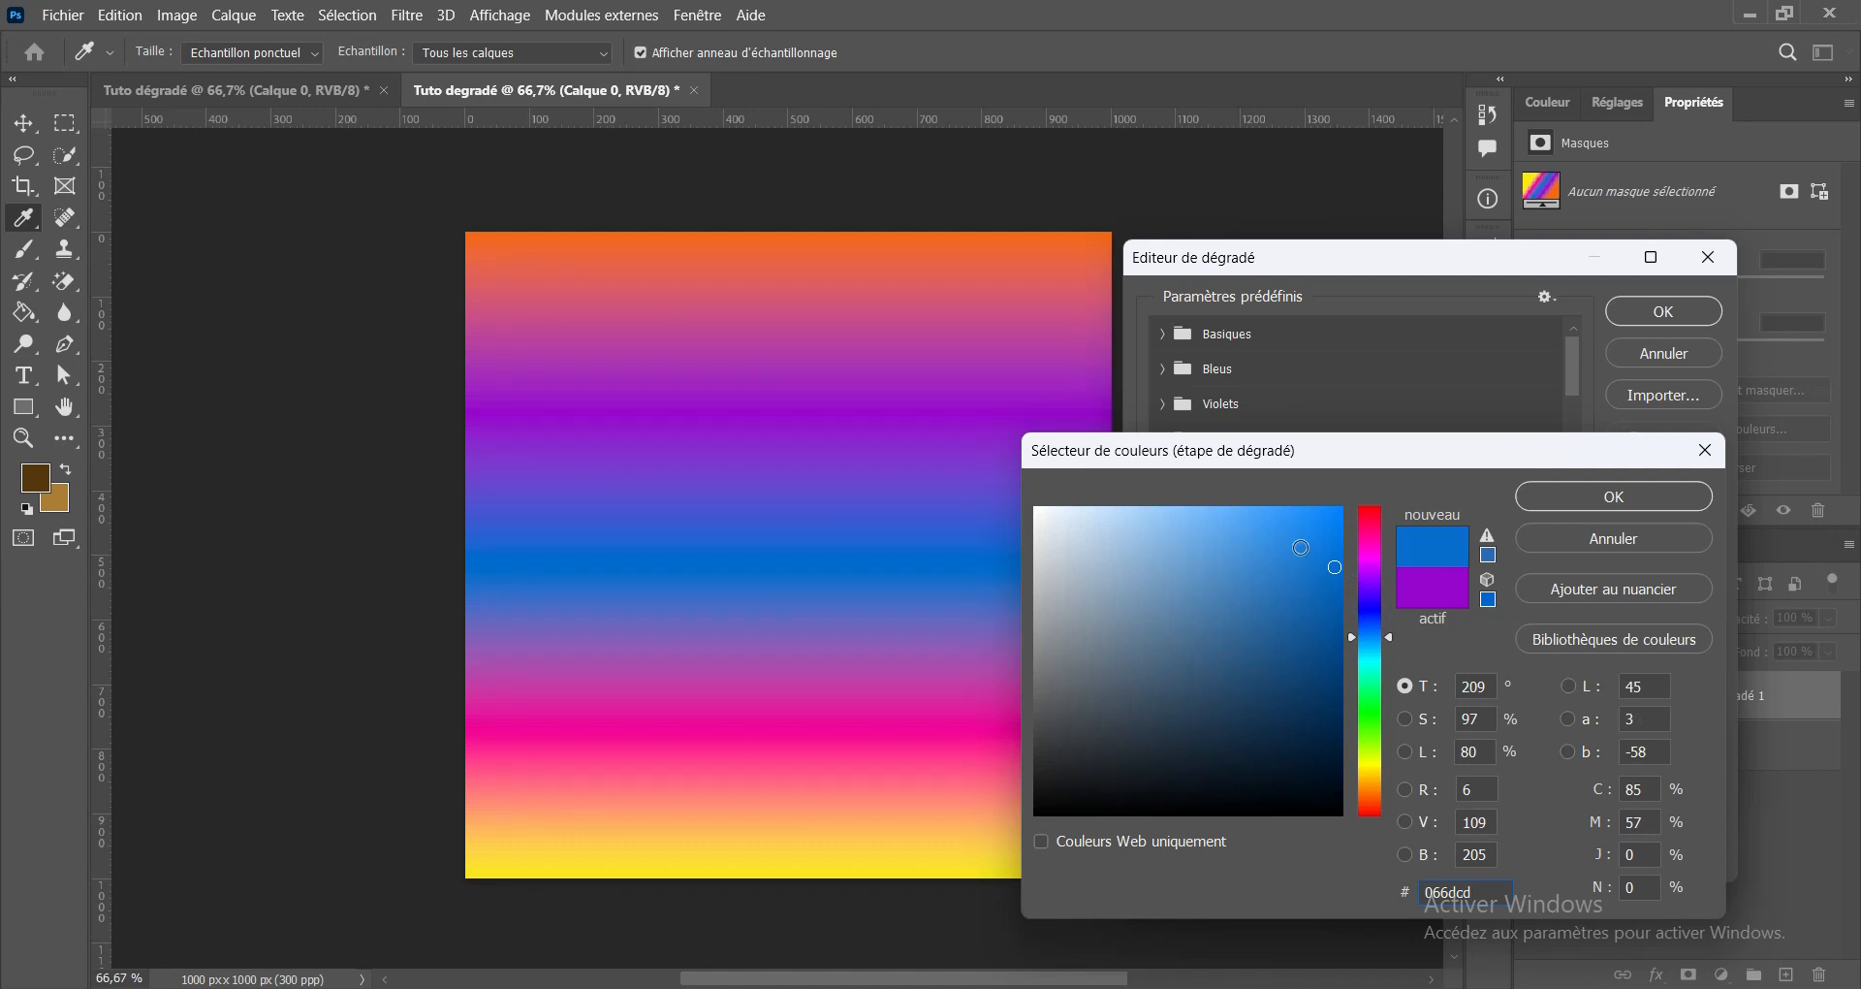
pyautogui.click(1612, 499)
# Name the gradient "mon degradé" and save it as a new preset
pyautogui.moveTo(1415, 258)
pyautogui.mouseDown()
pyautogui.moveTo(1411, 225)
pyautogui.moveTo(1412, 255)
pyautogui.mouseUp()
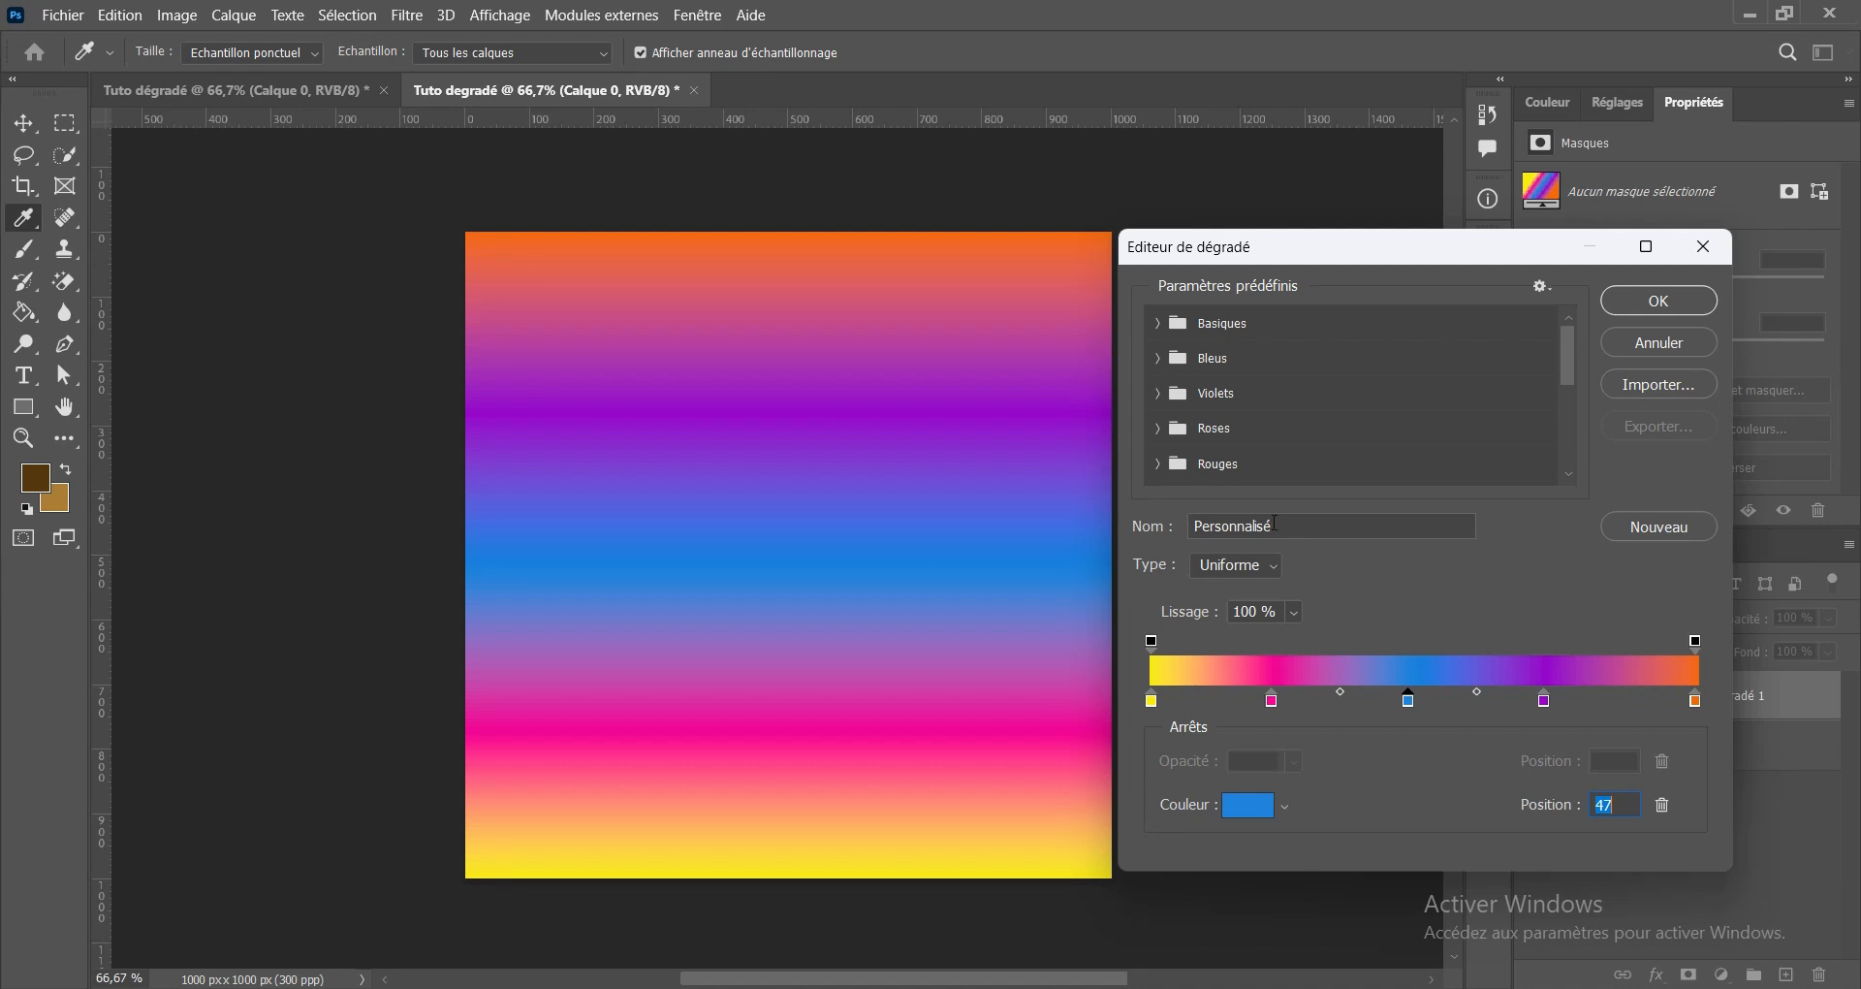
pyautogui.moveTo(1286, 523); pyautogui.dragTo(1193, 521)
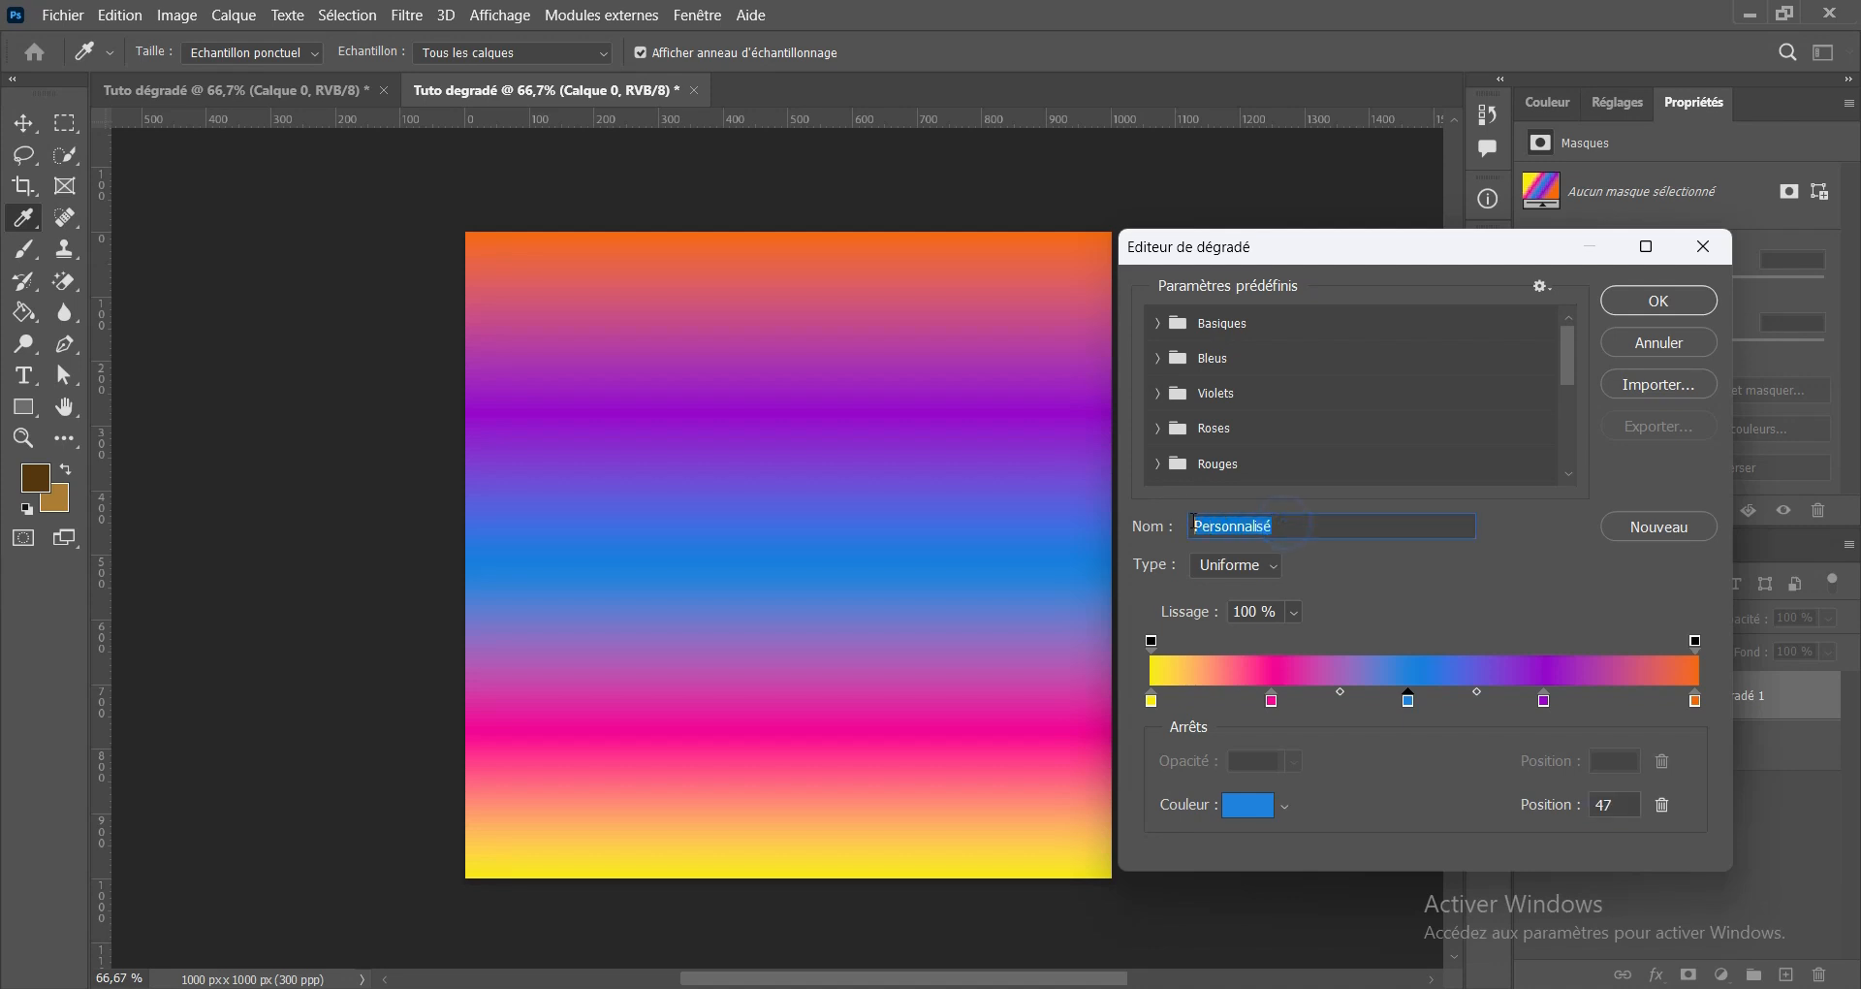
pyautogui.write('mon degradé')
pyautogui.click(1693, 527)
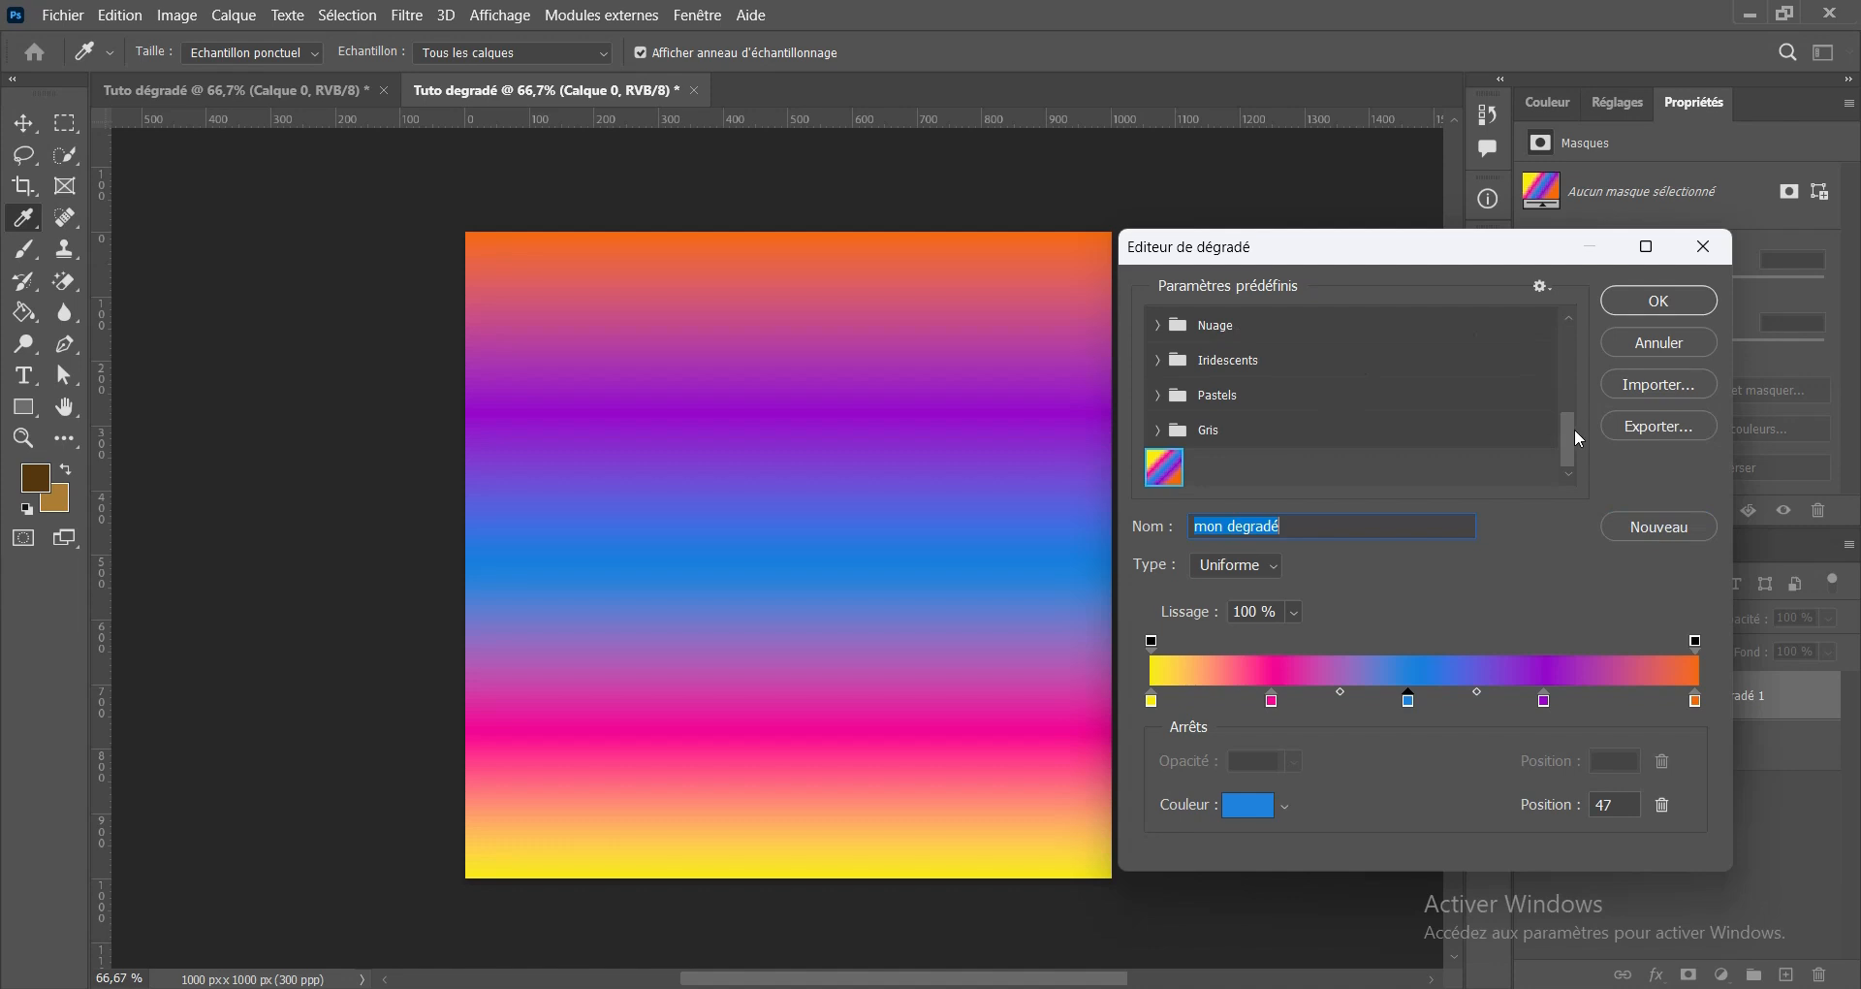
pyautogui.moveTo(1574, 475); pyautogui.dragTo(1571, 472)
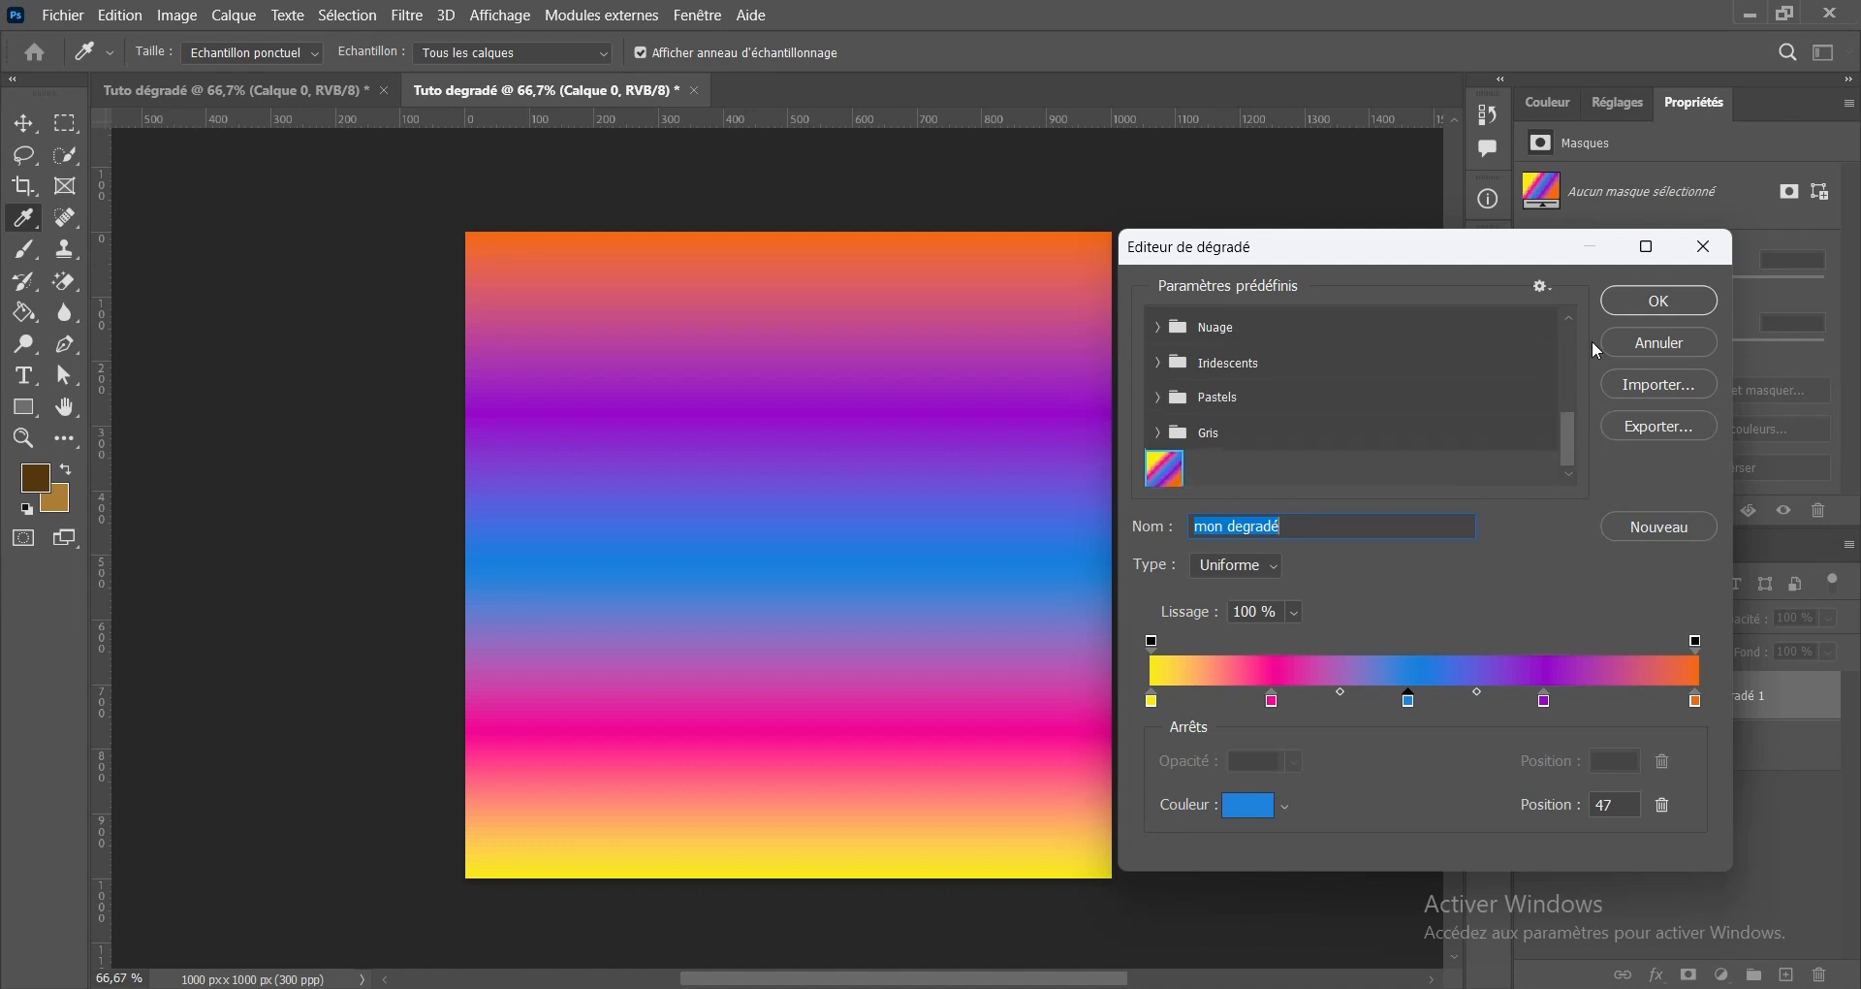
# Accept the edited gradient and apply the gradient fill settings to the layer
pyautogui.click(1662, 300)
pyautogui.moveTo(1412, 415)
pyautogui.mouseDown()
pyautogui.moveTo(1409, 333)
pyautogui.moveTo(1401, 414)
pyautogui.mouseUp()
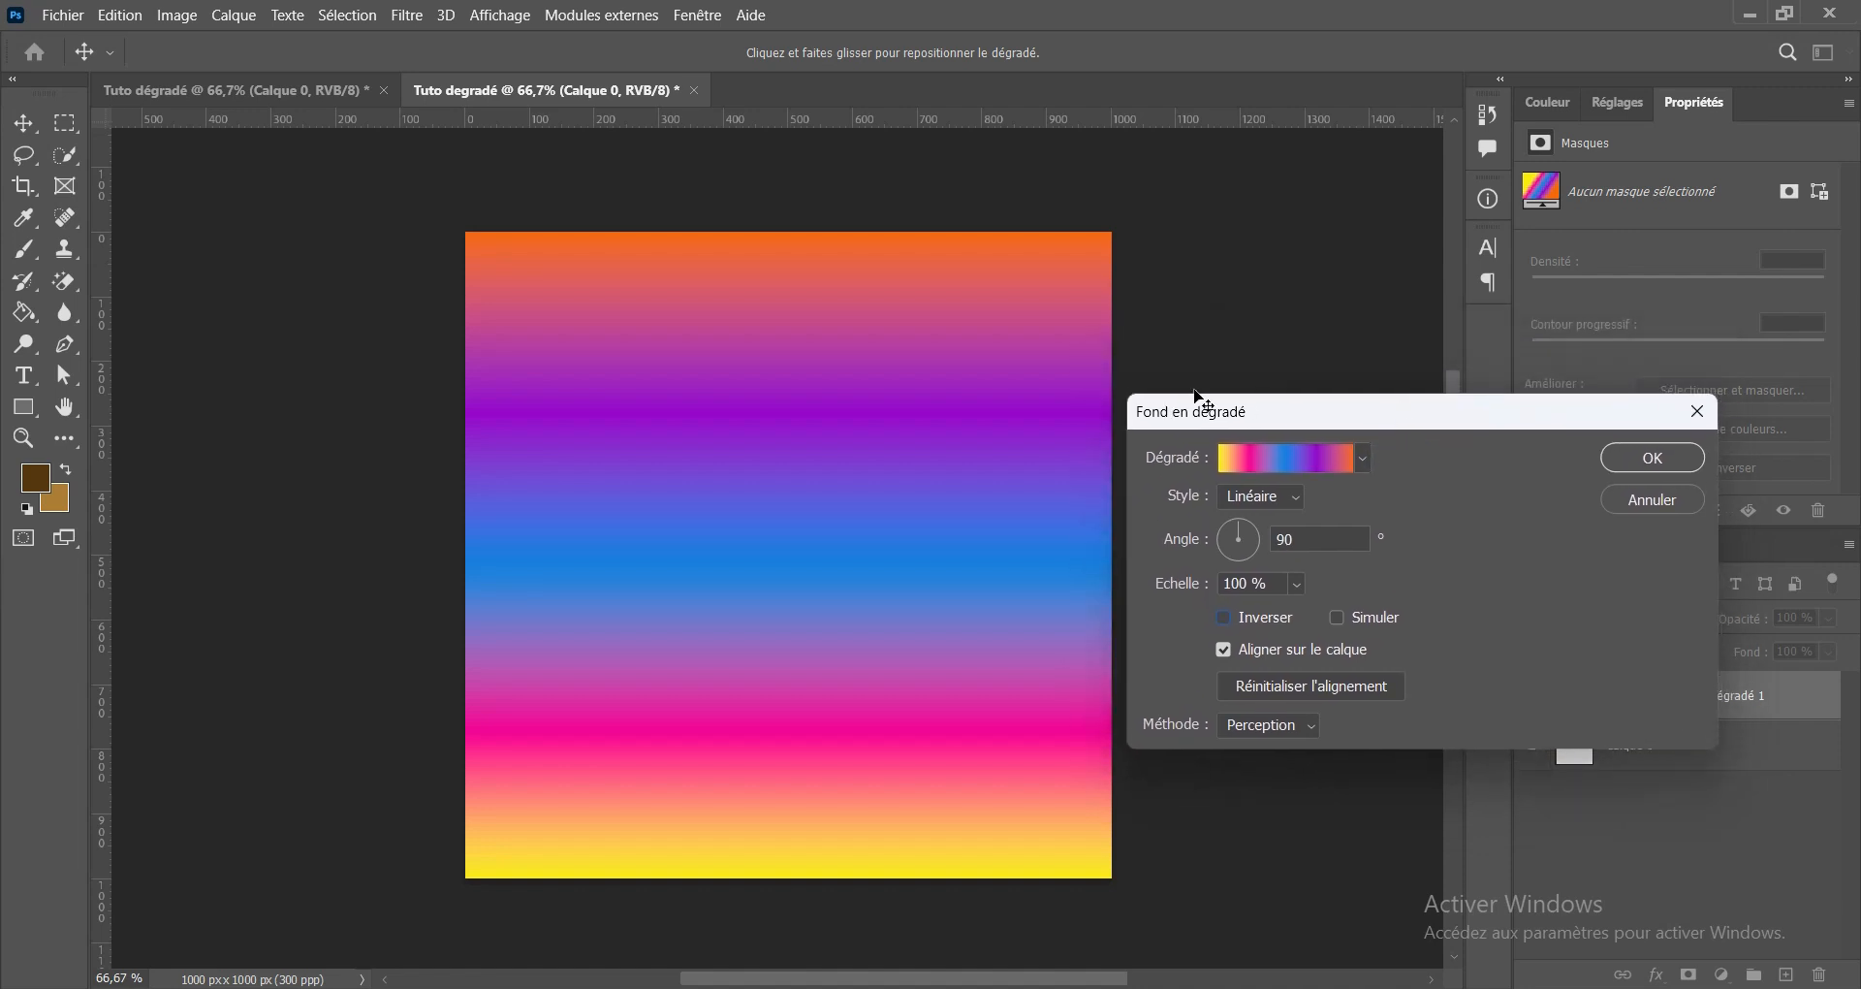
pyautogui.moveTo(1387, 416); pyautogui.dragTo(1397, 403)
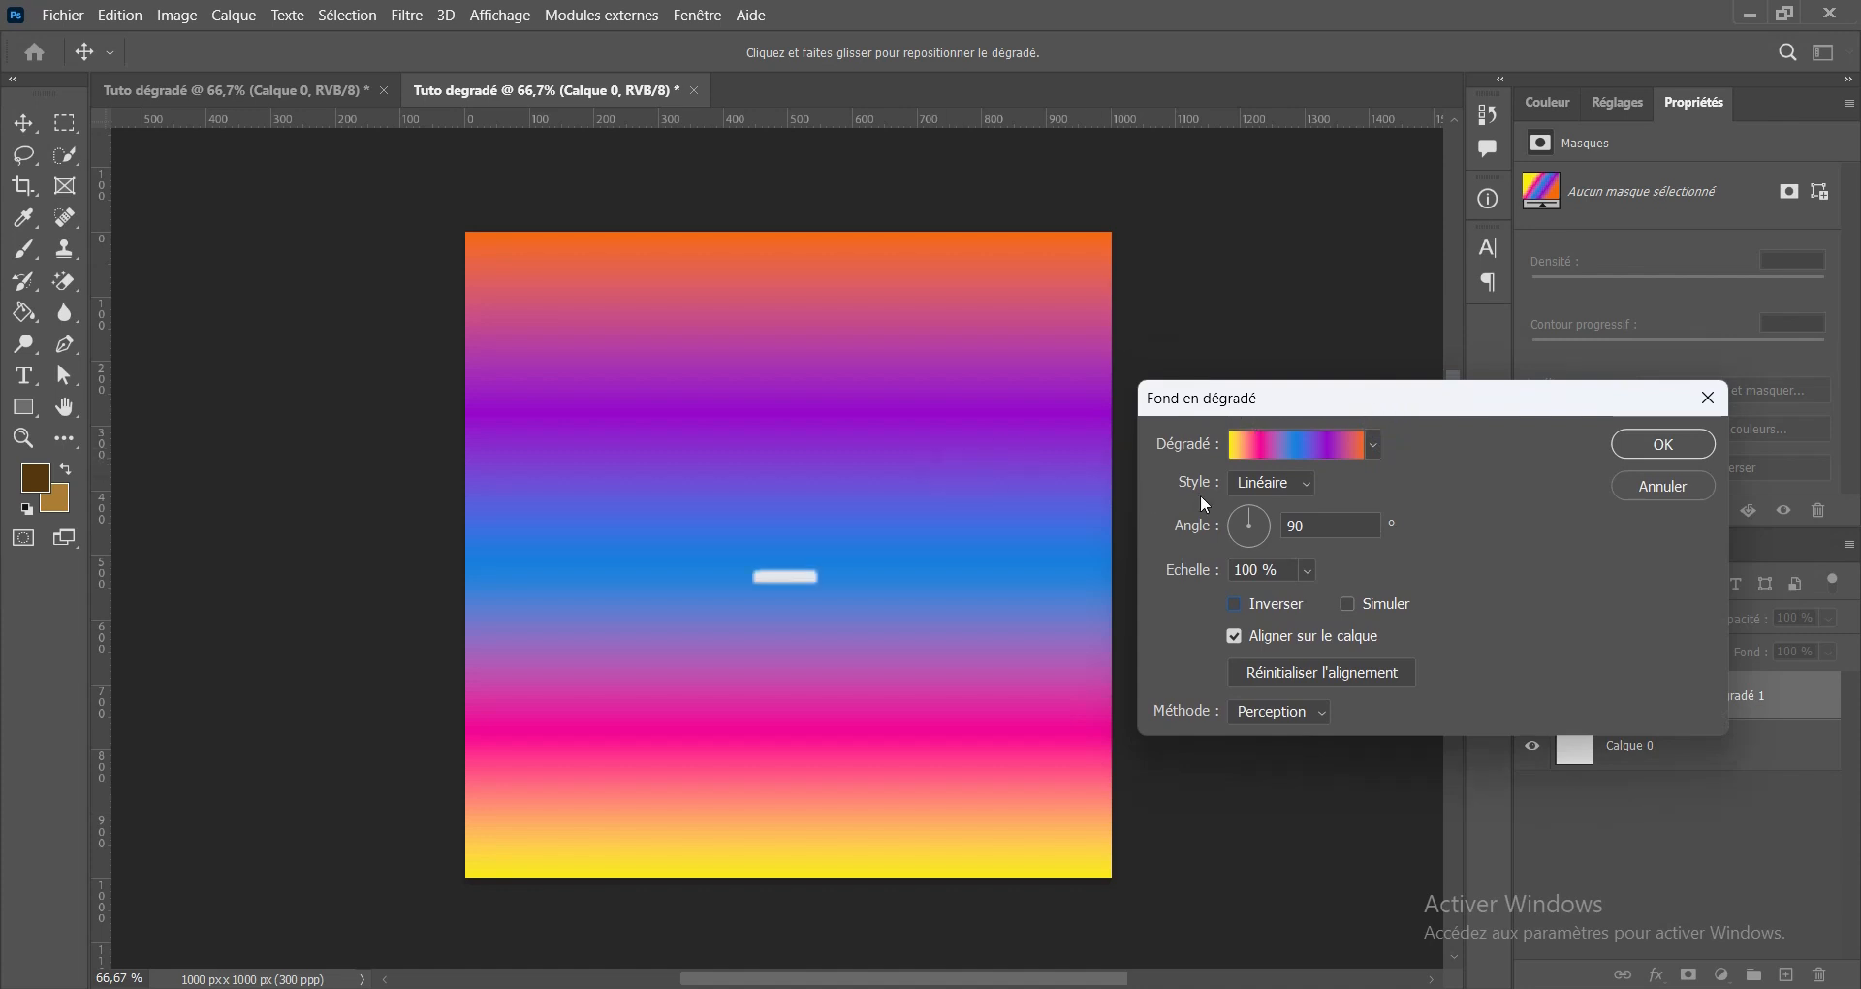
pyautogui.press('Return')
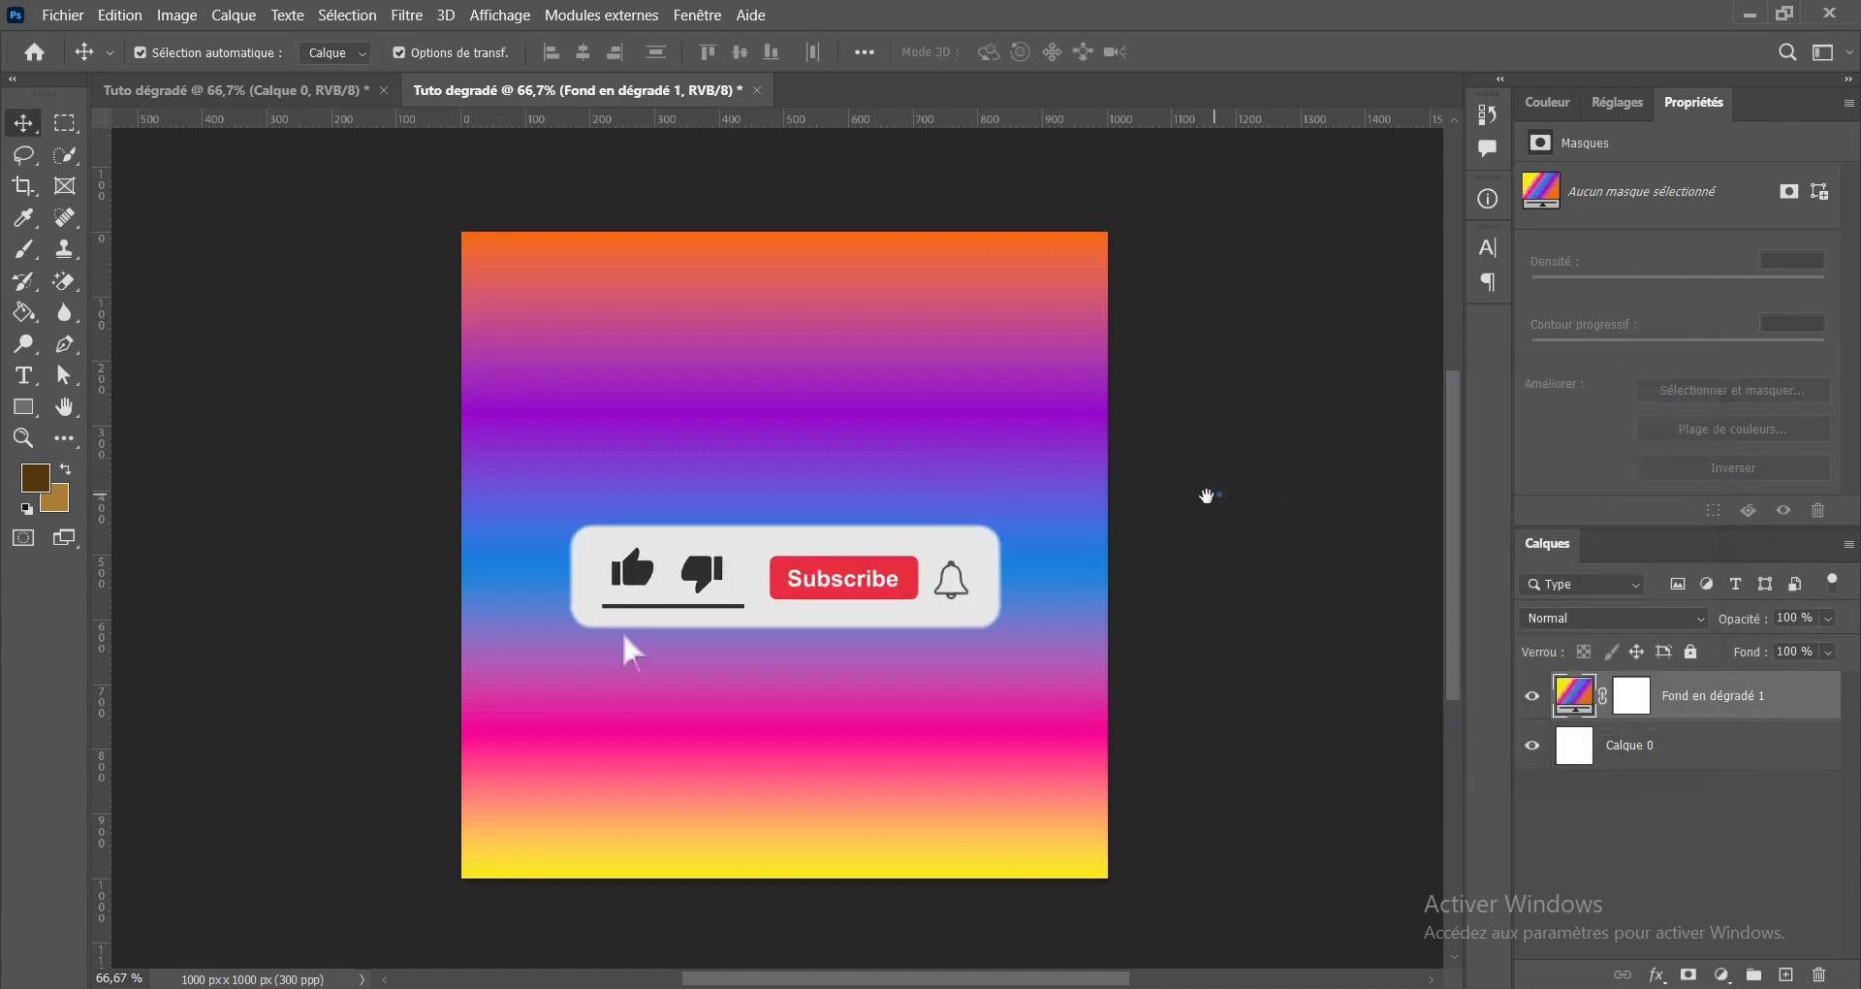
pyautogui.moveTo(1204, 498); pyautogui.dragTo(1193, 492)
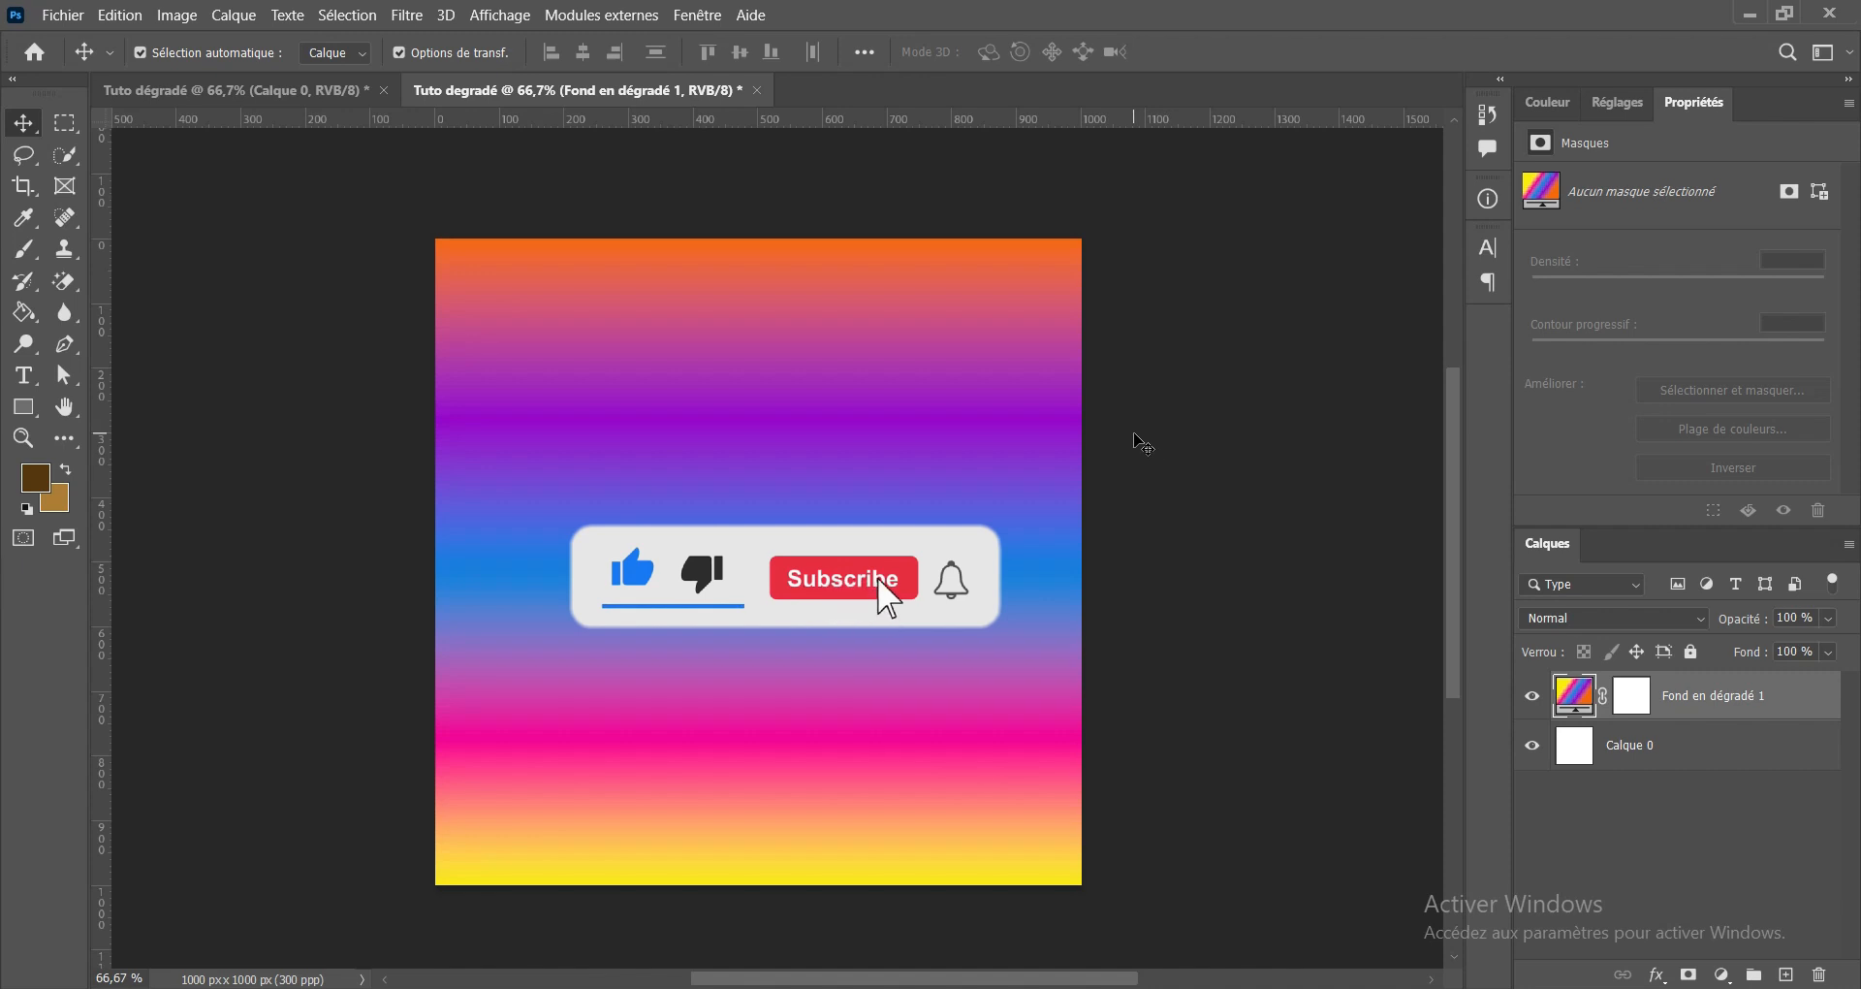
pyautogui.moveTo(776, 468); pyautogui.dragTo(797, 462)
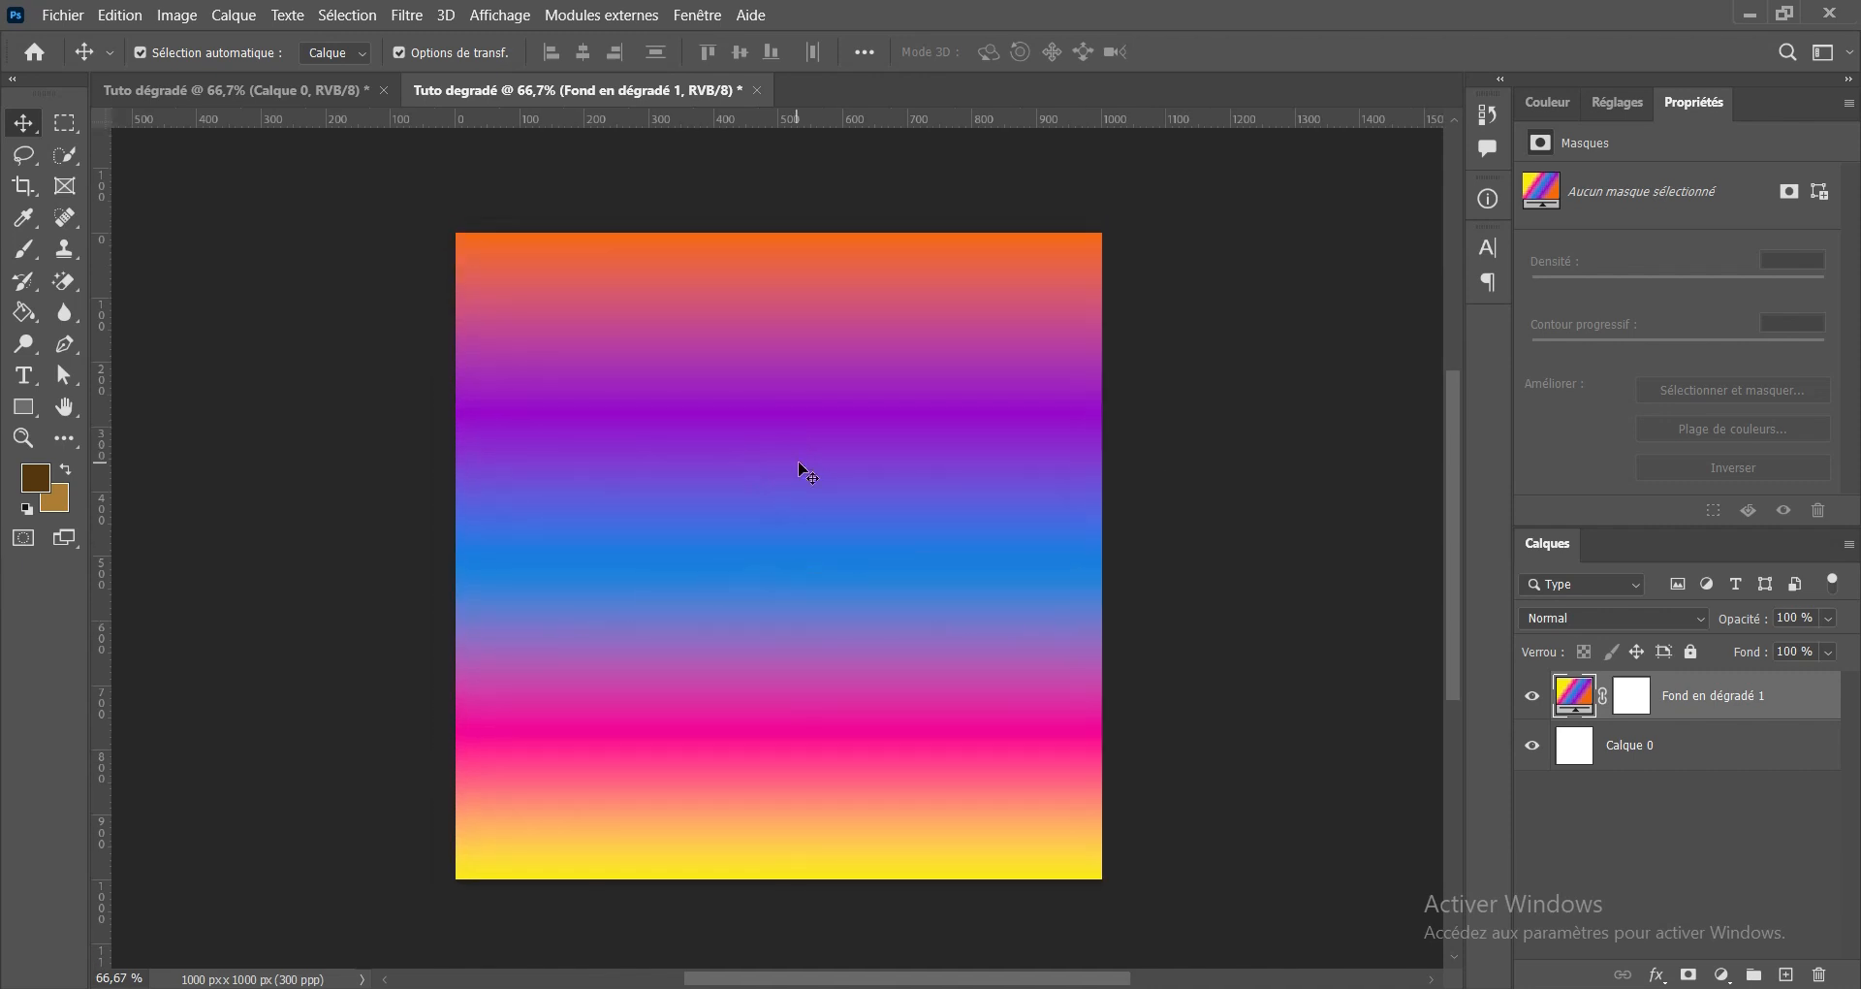